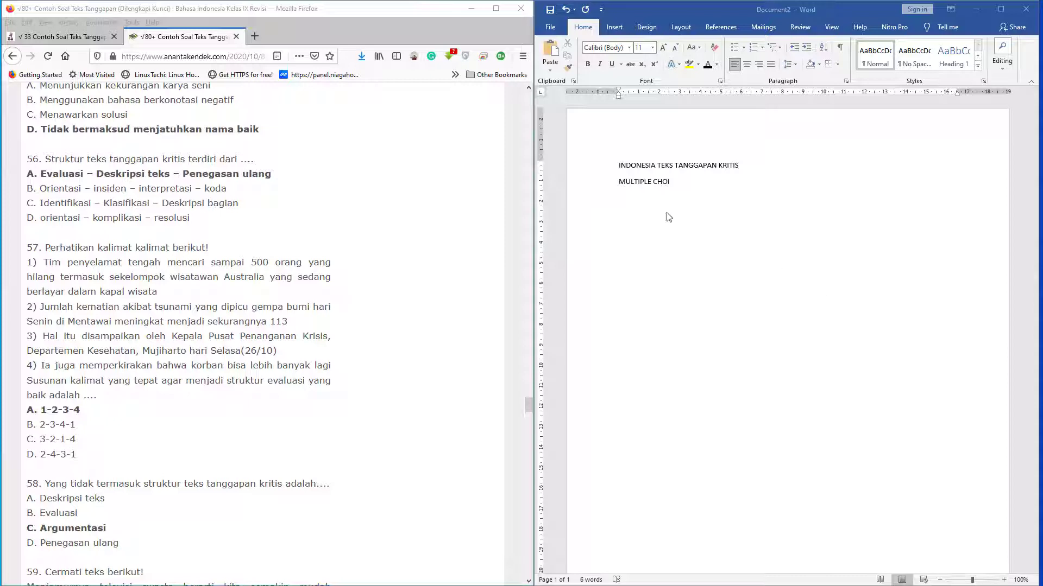
Replace all the document's text with the title line "INDONESIA KELAS IX TEKS TANGGAPAN KRITIS"
{"action": "left_click", "coordinate": [684, 188]}
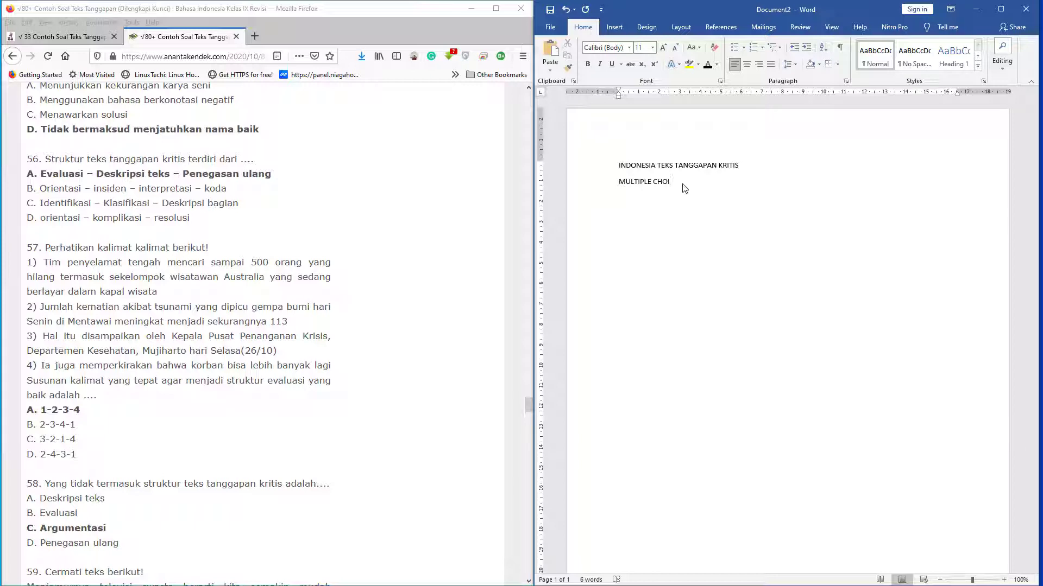
{"action": "key", "text": "ctrl+a"}
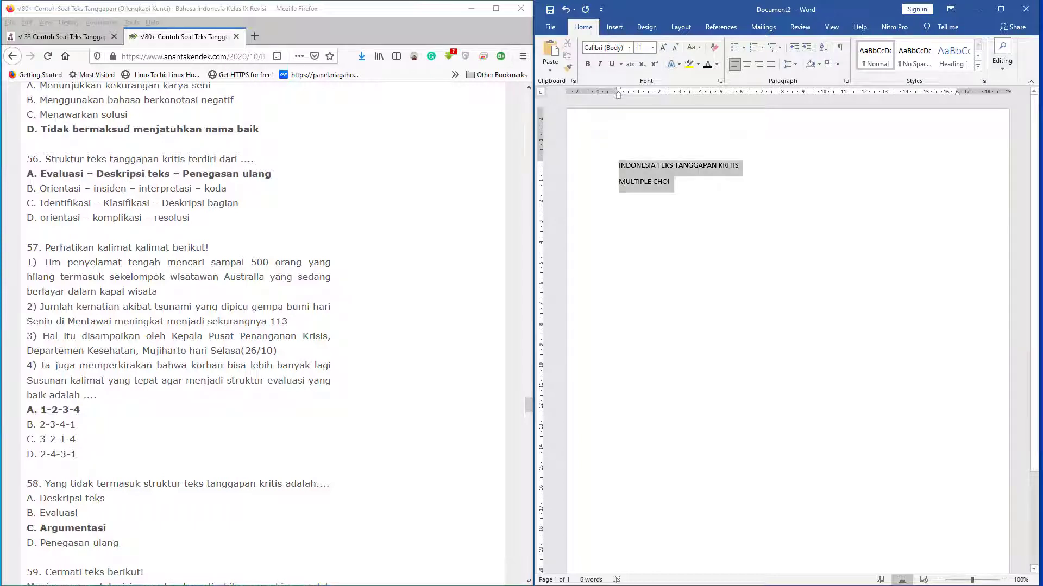
{"action": "key", "text": "BackSpace"}
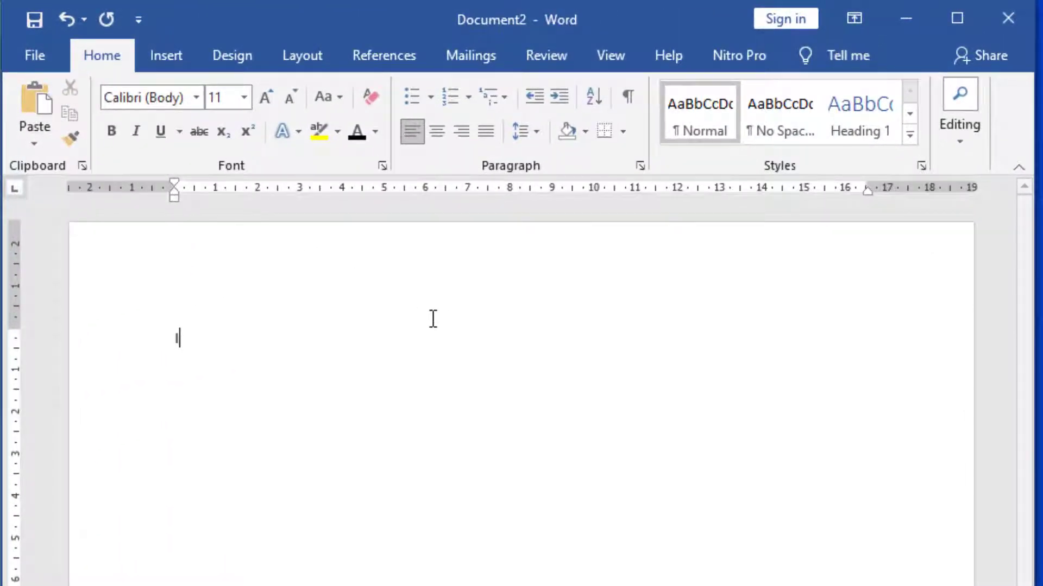
{"action": "type", "text": "NDONE"}
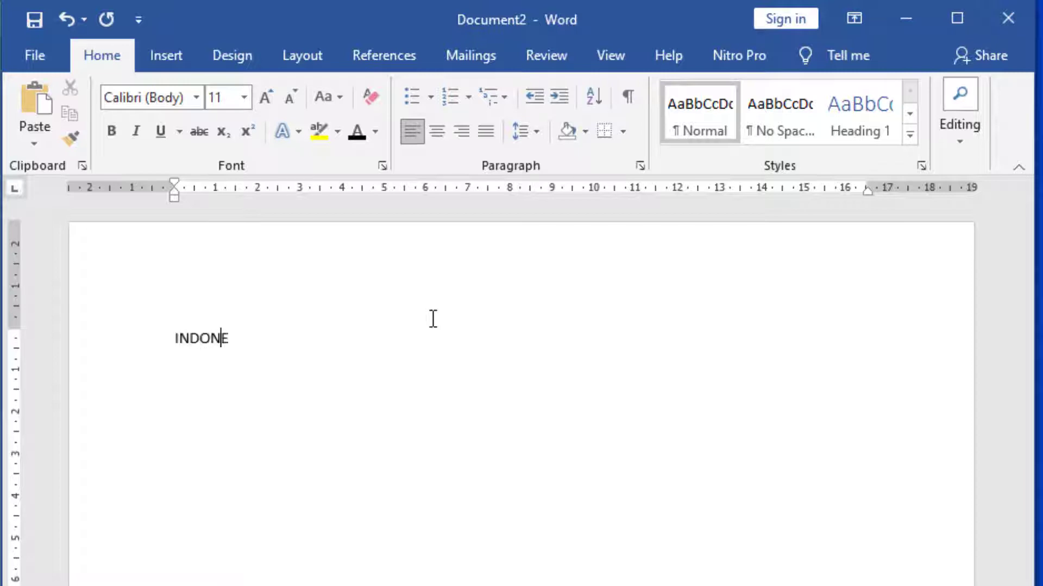
{"action": "type", "text": "SIA KELAS IX"}
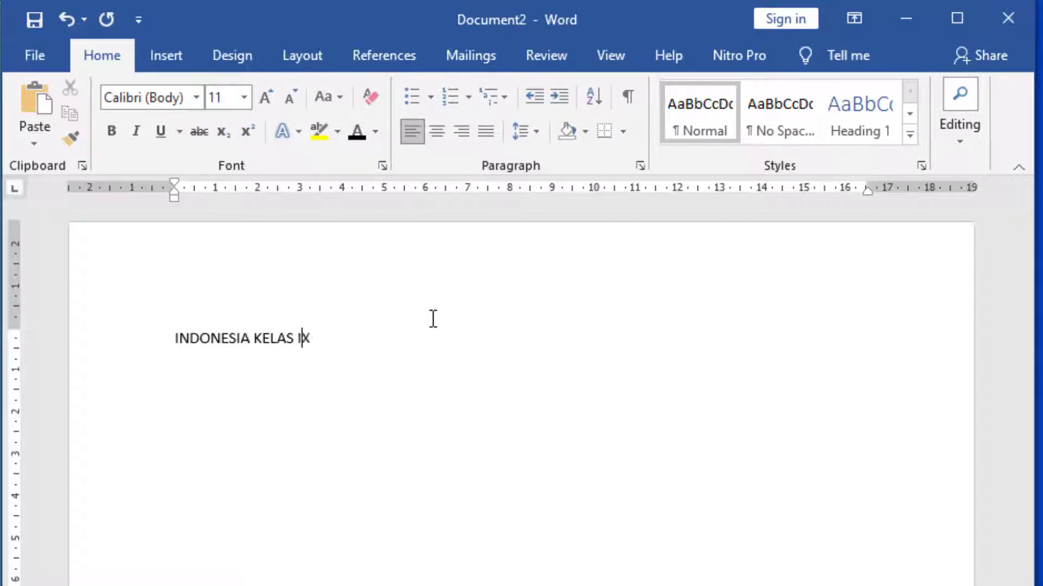
{"action": "type", "text": " TEKS TANGGAPAN "}
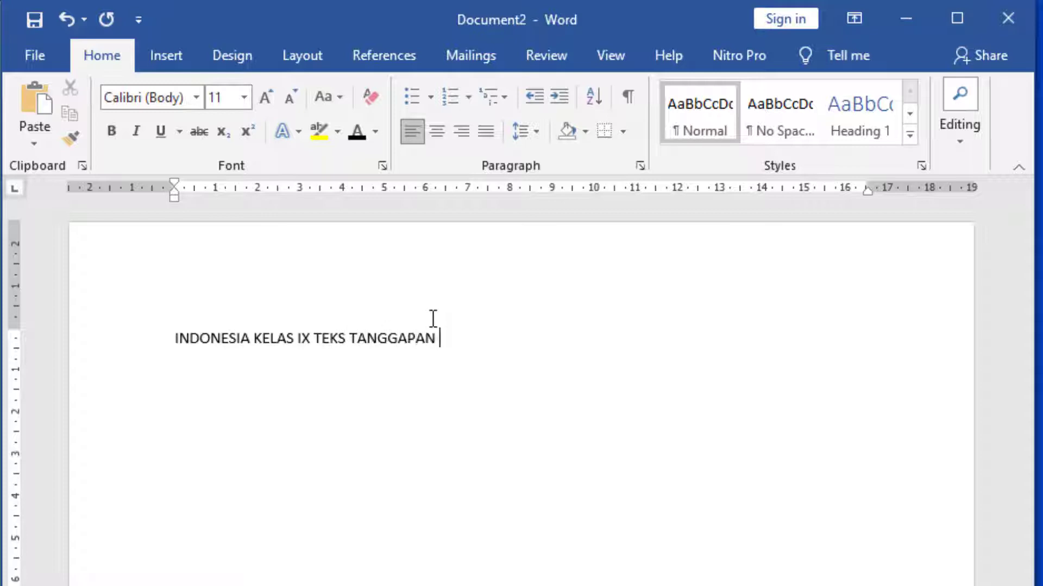
{"action": "type", "text": "KRITIS"}
{"action": "key", "text": "Return"}
Add the line "MULTIPLE CHOICE" below the title and start a new line
{"action": "type", "text": "MUT"}
{"action": "key", "text": "BackSpace"}
{"action": "type", "text": "L"}
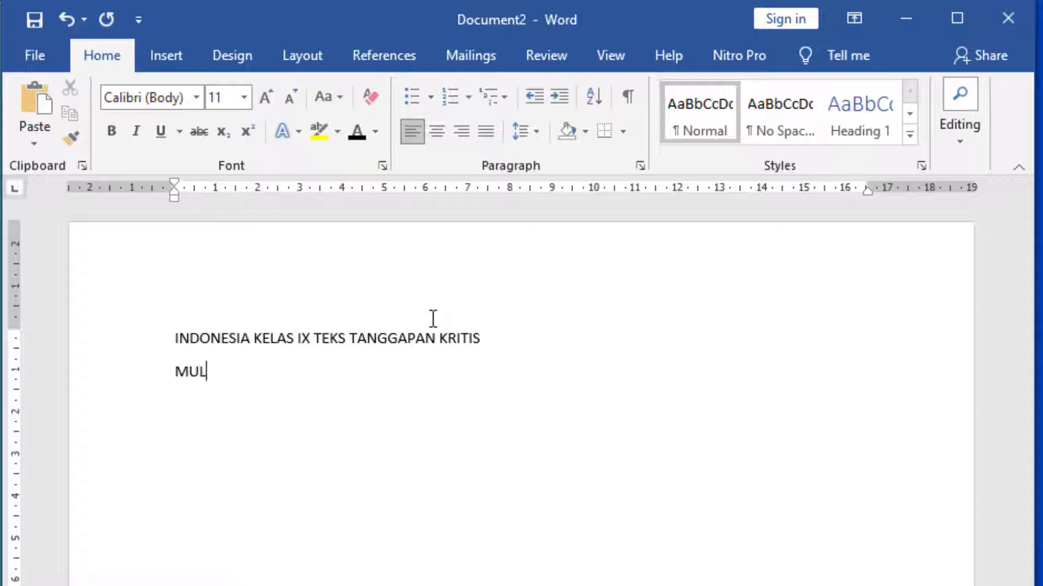
{"action": "type", "text": "TIPLE CHOICE"}
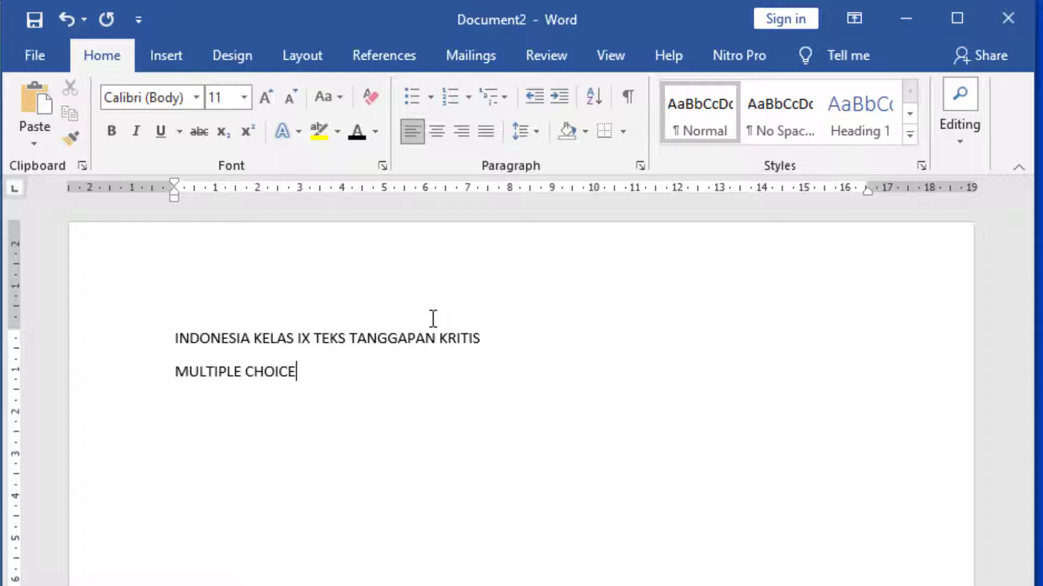
{"action": "key", "text": "Return"}
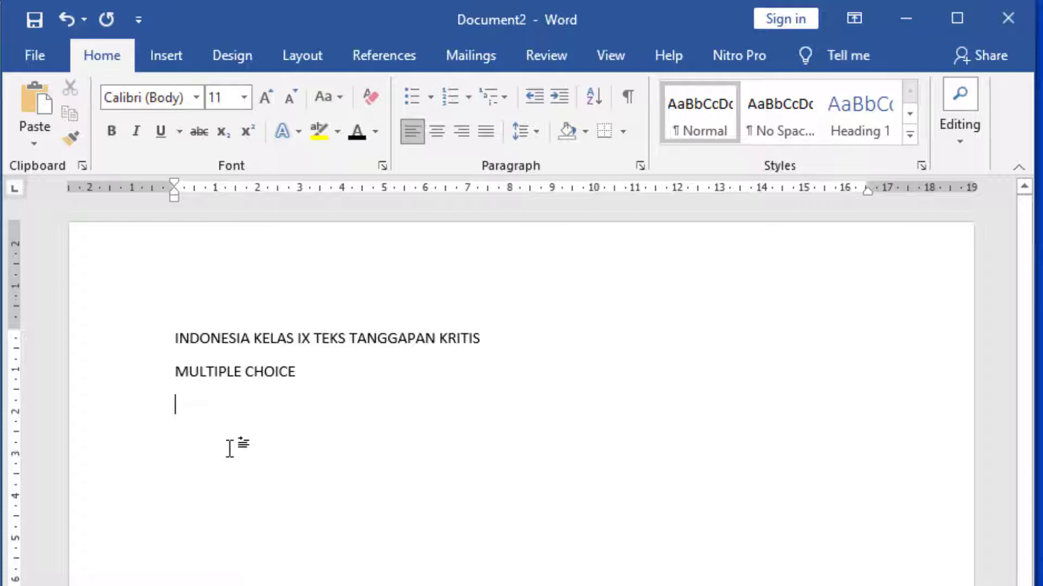
Start an automatic numbered list below "MULTIPLE CHOICE" with "Soal" as item 1
{"action": "type", "text": "1"}
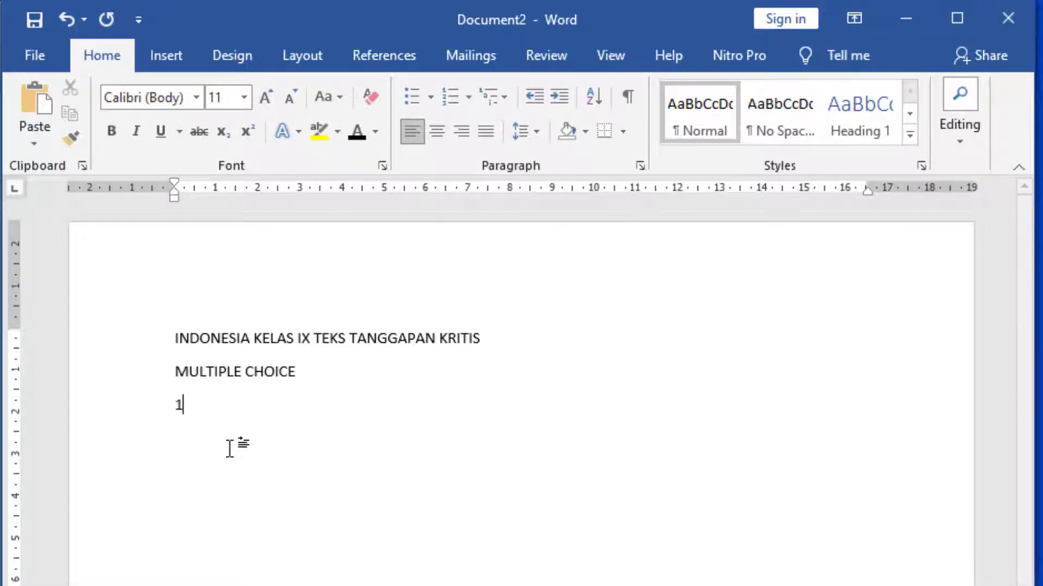
{"action": "type", "text": "."}
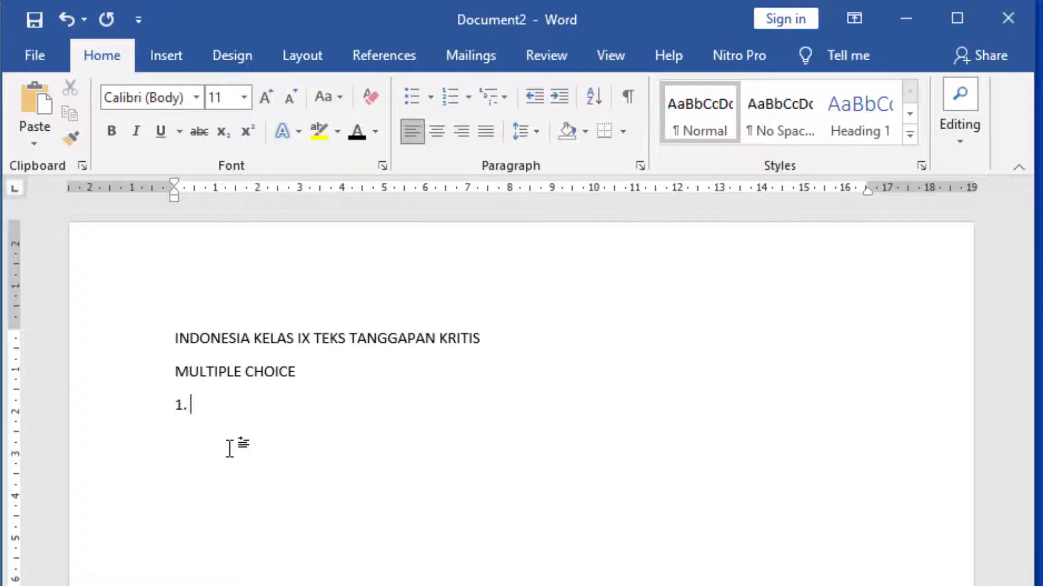
{"action": "left_click", "coordinate": [210, 404]}
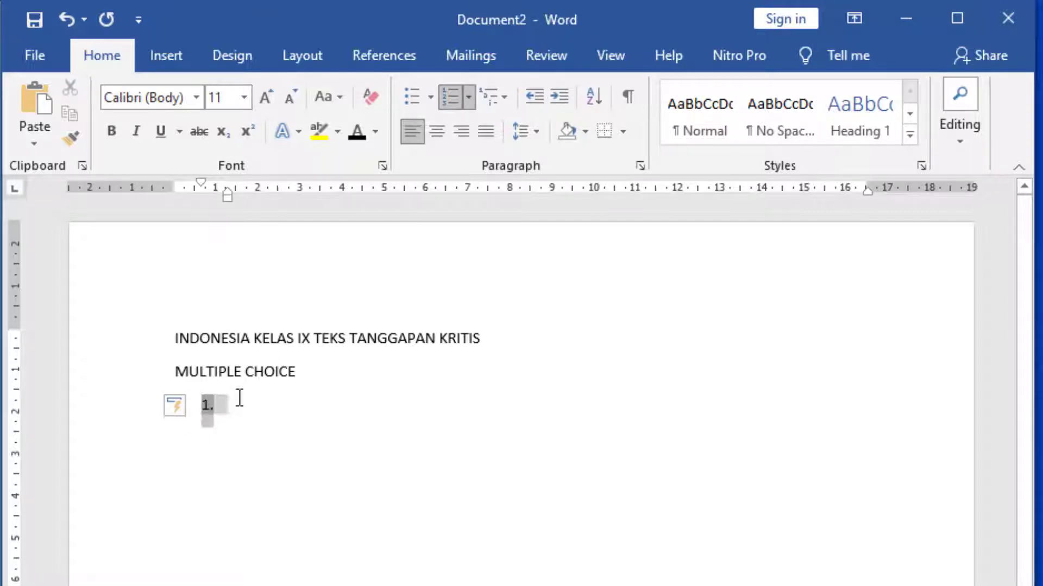
{"action": "left_click", "coordinate": [292, 400]}
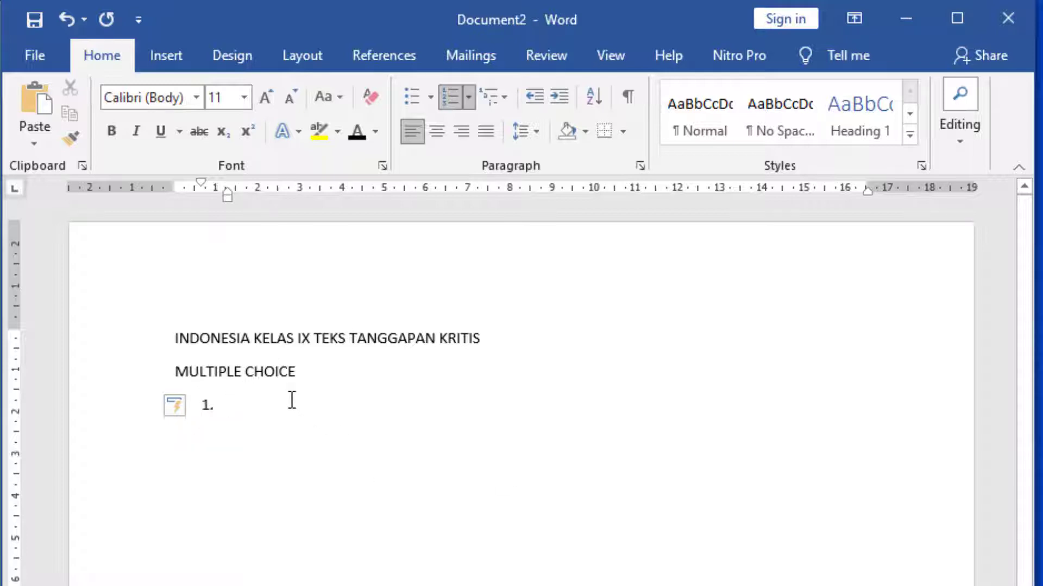
{"action": "type", "text": "D"}
{"action": "key", "text": "BackSpace"}
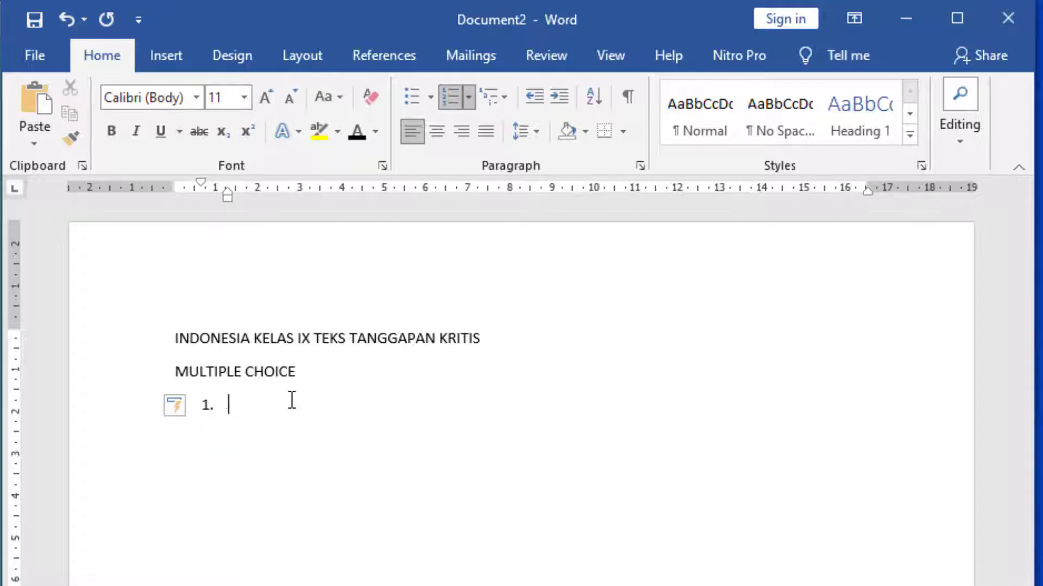
{"action": "type", "text": "sOAL"}
{"action": "key", "text": "BackSpace"}
{"action": "key", "text": "BackSpace"}
{"action": "key", "text": "BackSpace"}
{"action": "key", "text": "BackSpace"}
{"action": "type", "text": "Soal"}
{"action": "key", "text": "Return"}
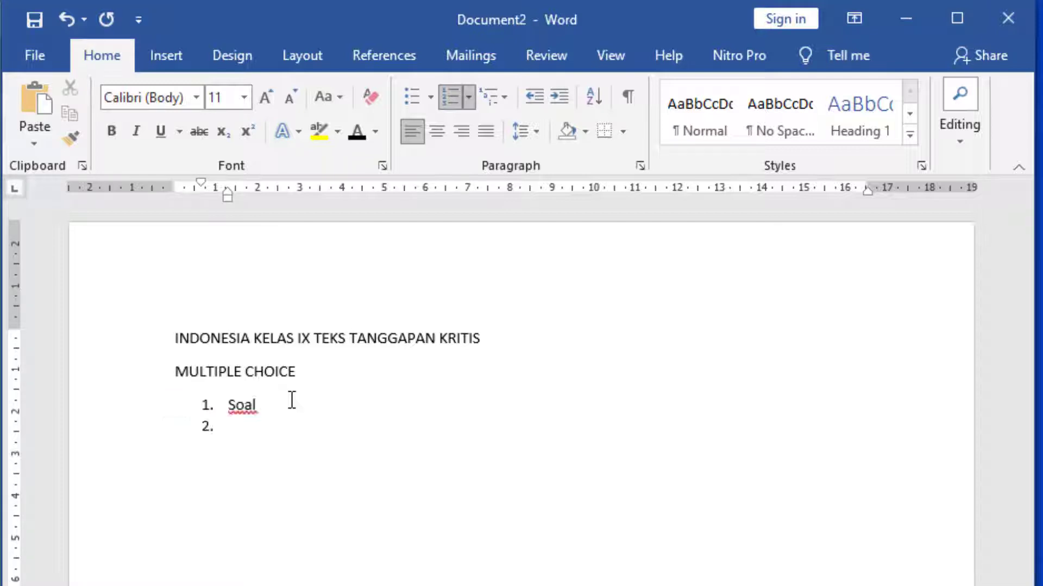
Add the items "Soal 2", "Soal 3", "Soal 4" and "Soal 5" to the numbered list
{"action": "type", "text": "Soal 2"}
{"action": "key", "text": "Return"}
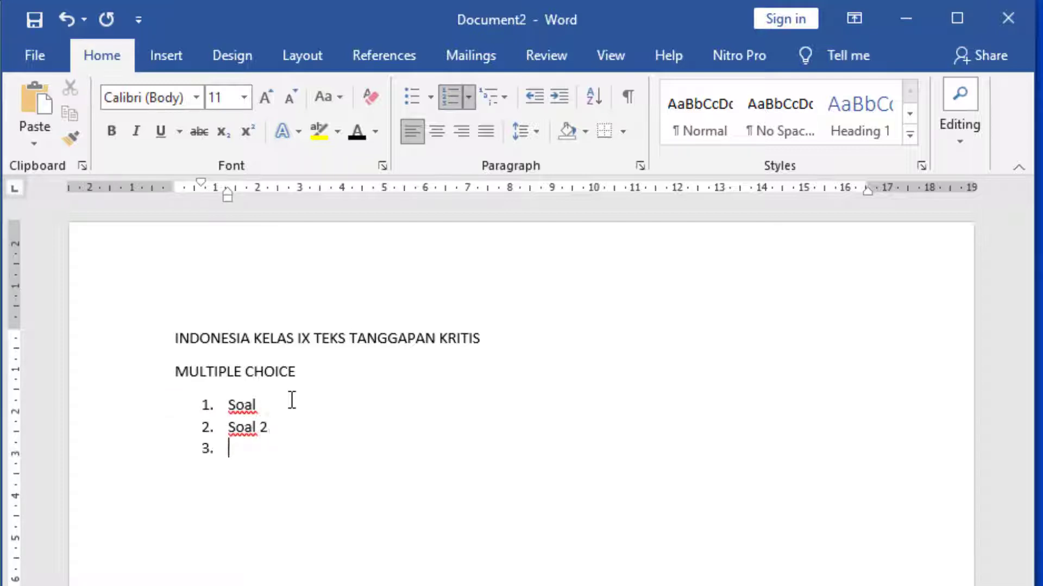
{"action": "type", "text": "Soal 3"}
{"action": "key", "text": "Return"}
{"action": "type", "text": "So"}
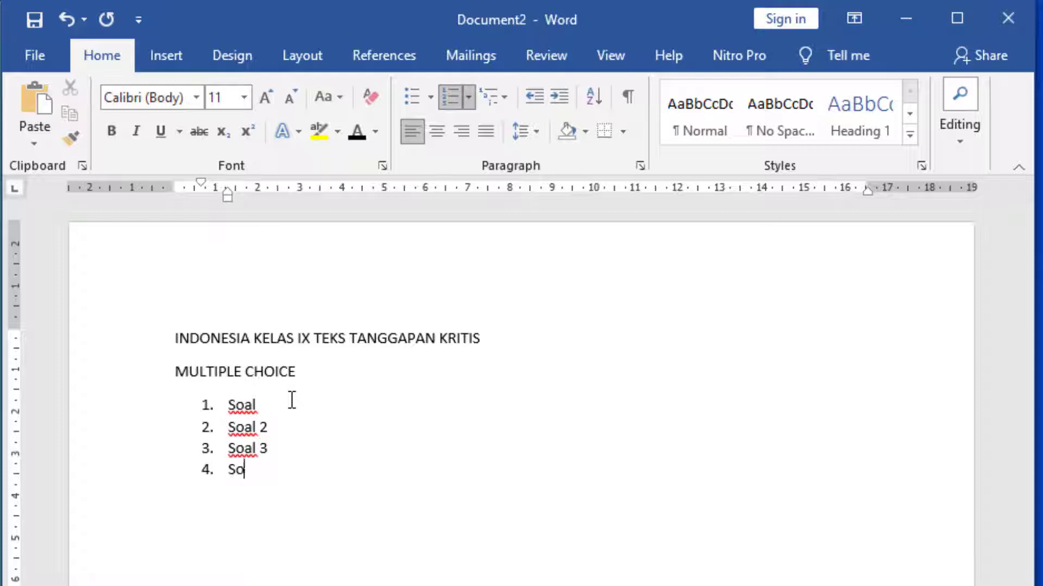
{"action": "type", "text": "al 4"}
{"action": "key", "text": "Return"}
{"action": "type", "text": "S"}
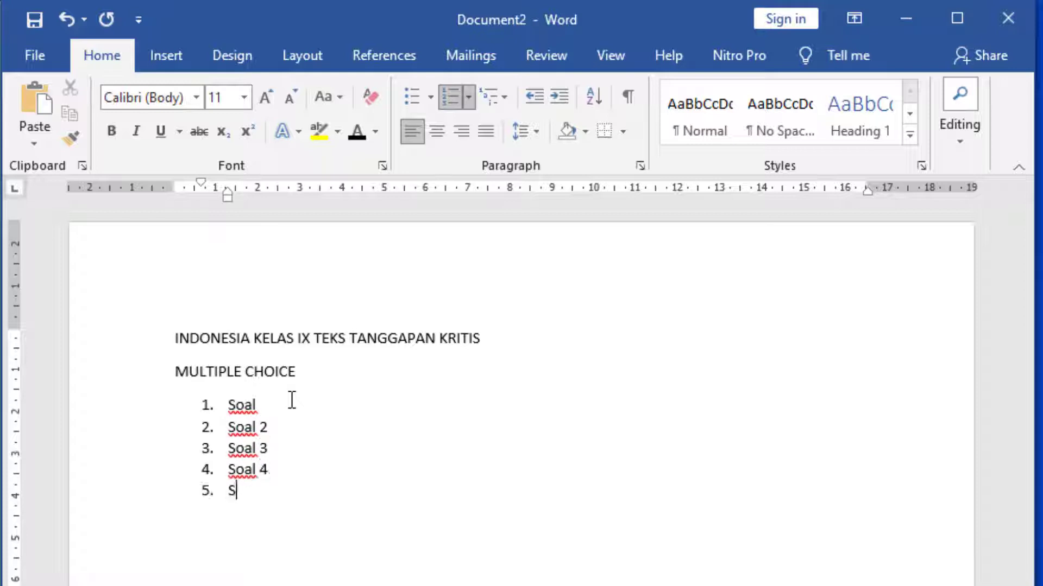
{"action": "type", "text": "oal 5"}
{"action": "key", "text": "Return"}
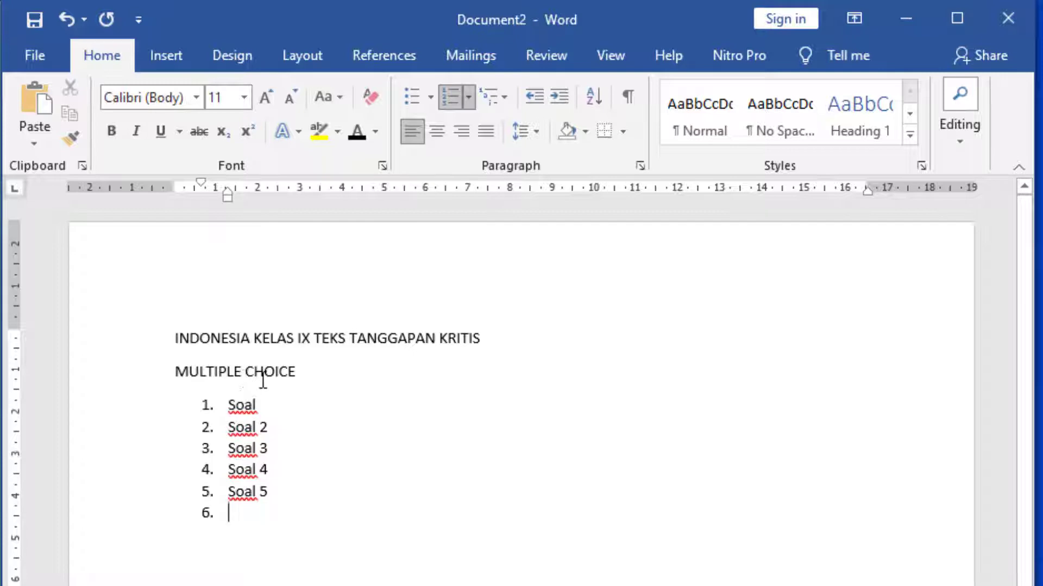
Insert an automatic lettered list under item 1 with the placeholder options A, B, C and D
{"action": "left_click", "coordinate": [313, 405]}
{"action": "key", "text": "Return"}
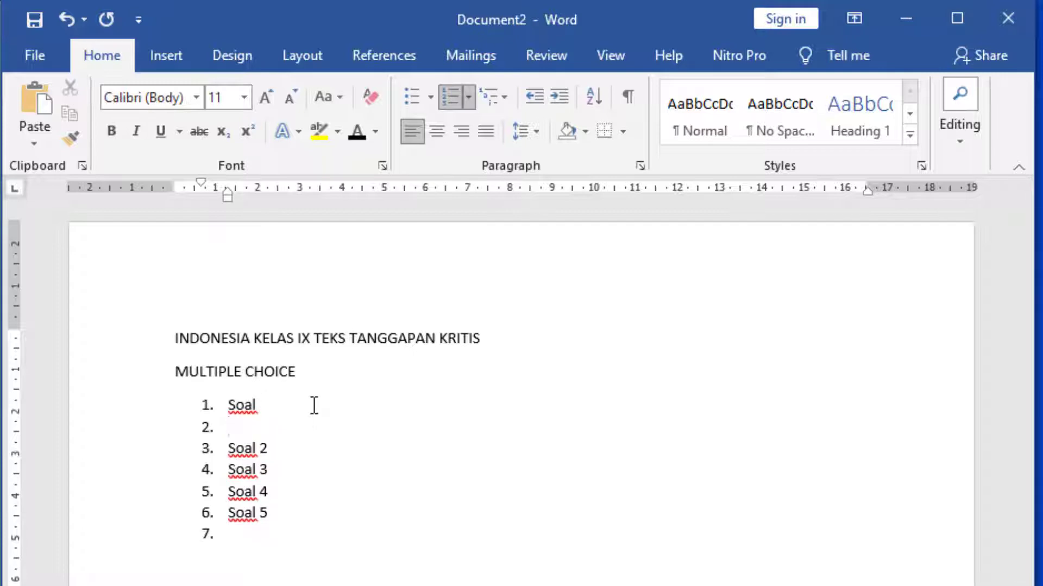
{"action": "key", "text": "BackSpace"}
{"action": "type", "text": "a. "}
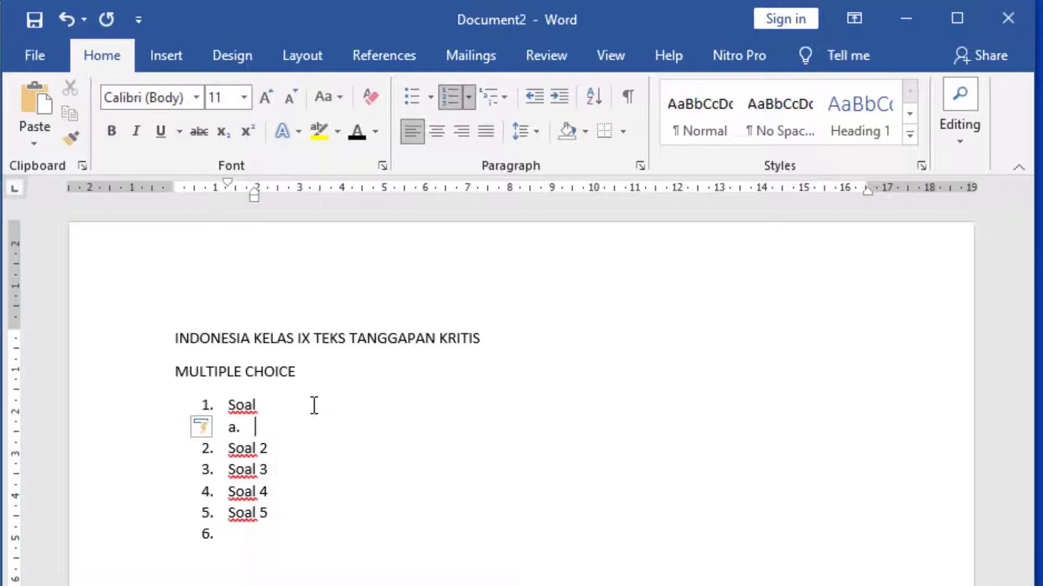
{"action": "type", "text": "a"}
{"action": "key", "text": "Return"}
{"action": "type", "text": "b"}
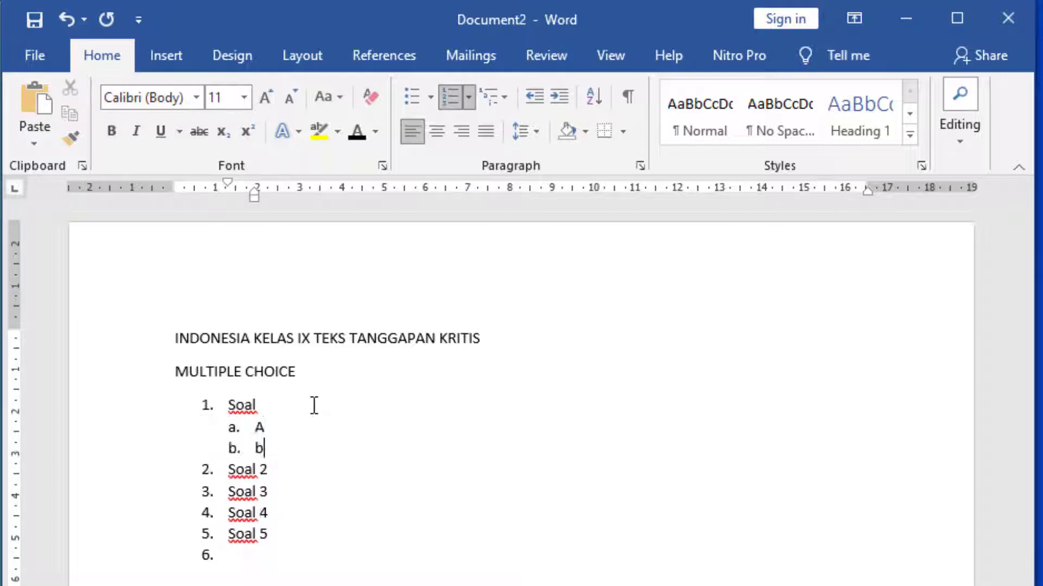
{"action": "key", "text": "Return"}
{"action": "type", "text": "c"}
{"action": "key", "text": "Return"}
{"action": "type", "text": "d"}
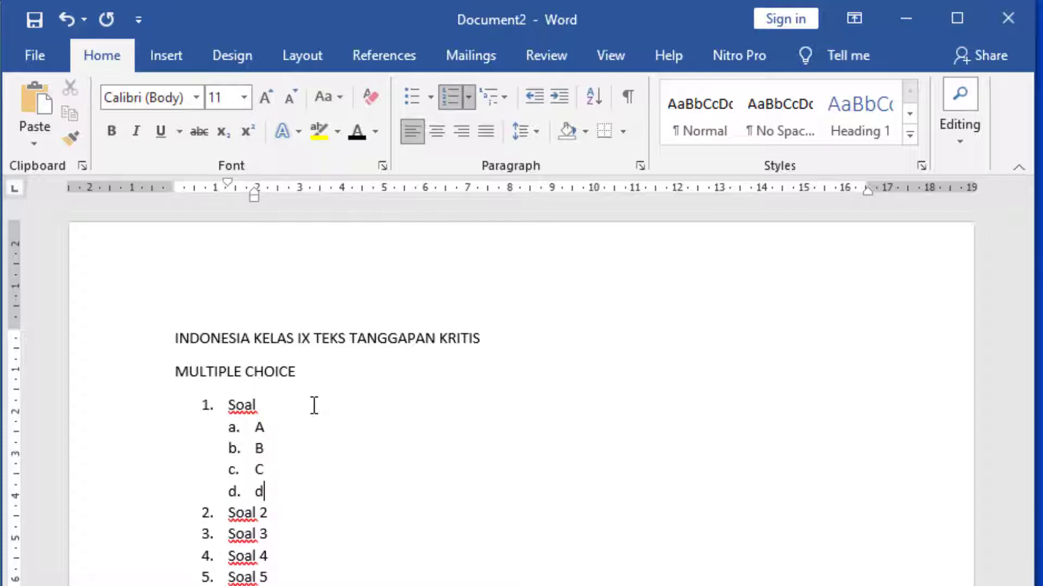
Add an unnumbered answer line "ANS:C" below option d of item 1
{"action": "key", "text": "Return"}
{"action": "type", "text": "e"}
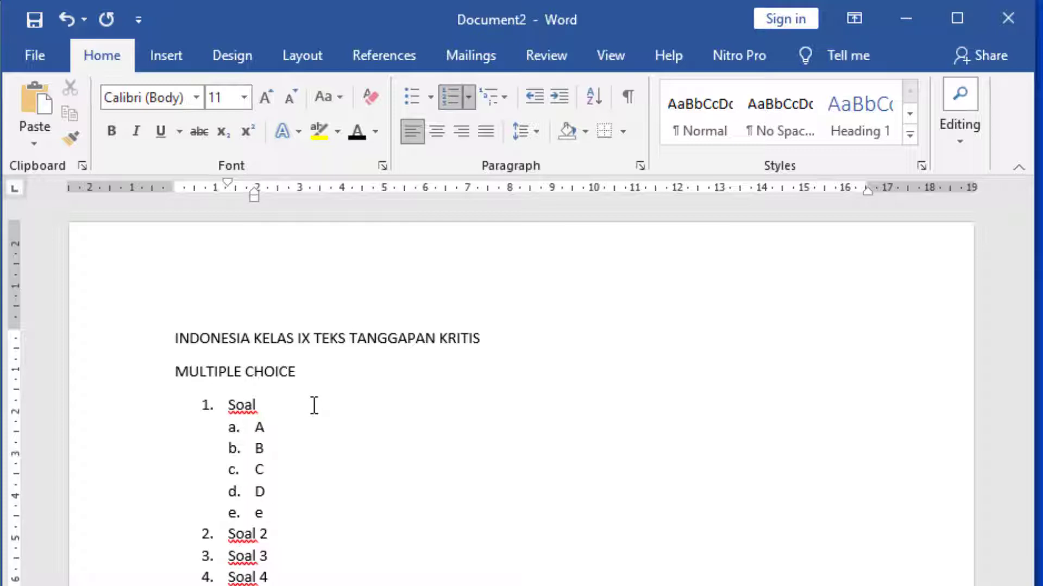
{"action": "key", "text": "BackSpace"}
{"action": "key", "text": "BackSpace"}
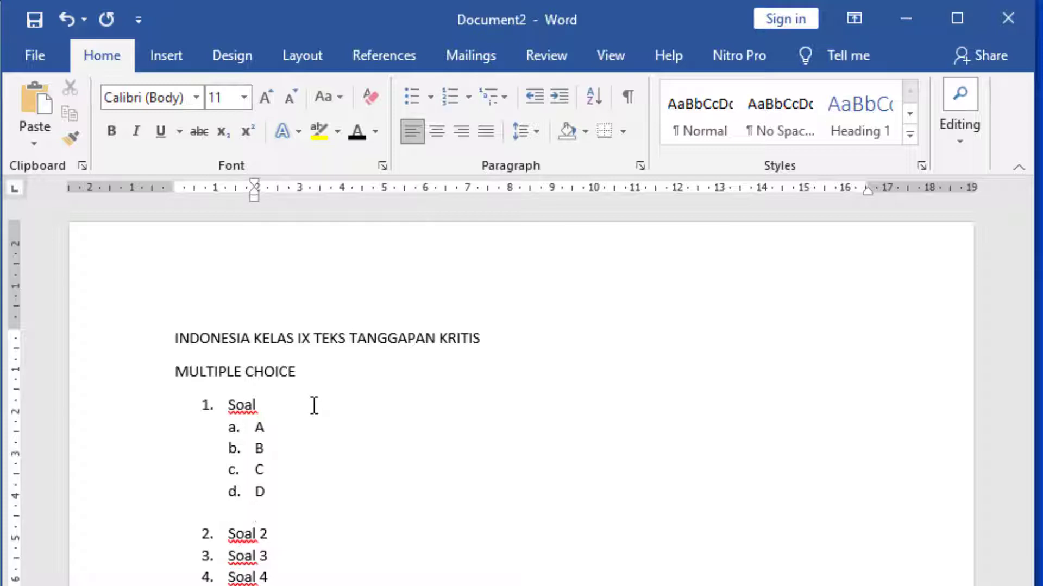
{"action": "key", "text": "Return"}
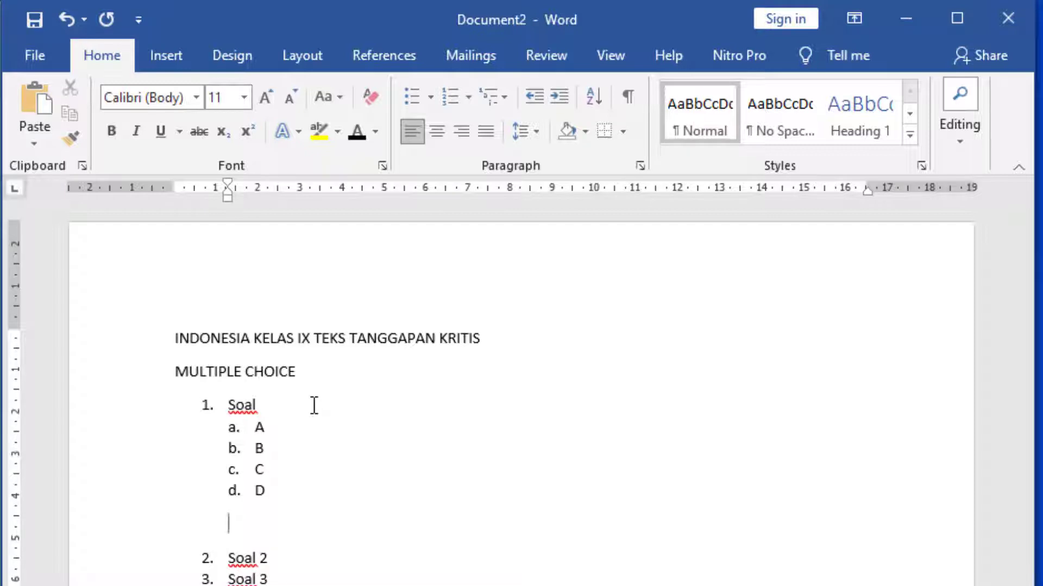
{"action": "type", "text": "ANS:C"}
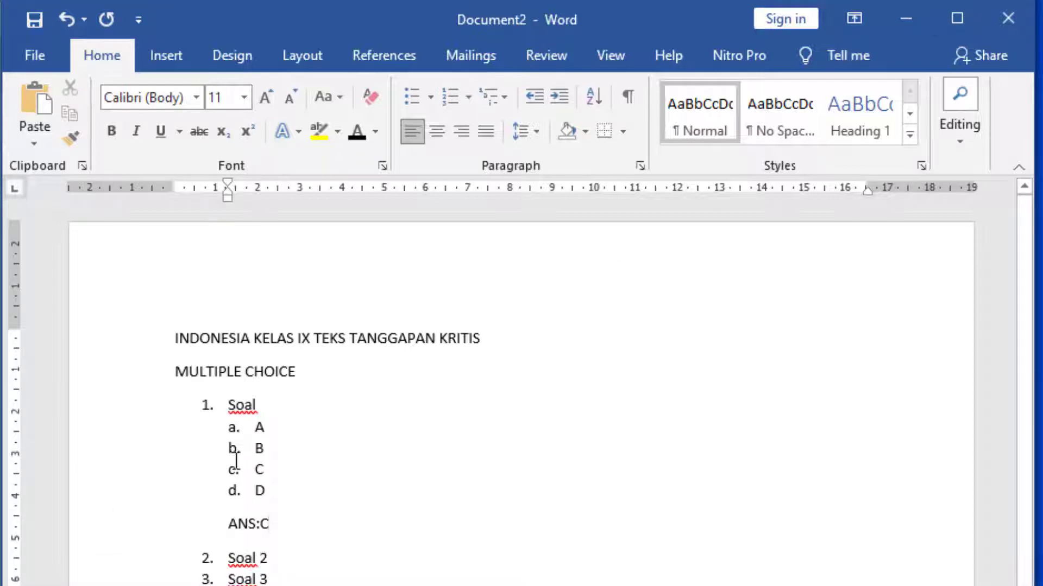
{"action": "left_click", "coordinate": [234, 427]}
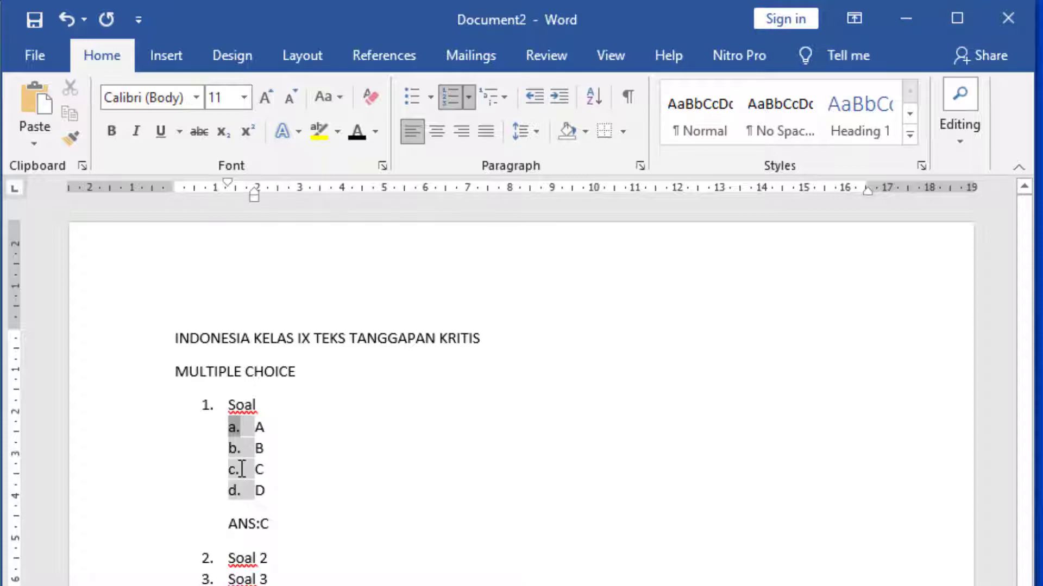
{"action": "left_click", "coordinate": [239, 470]}
{"action": "left_click", "coordinate": [207, 405]}
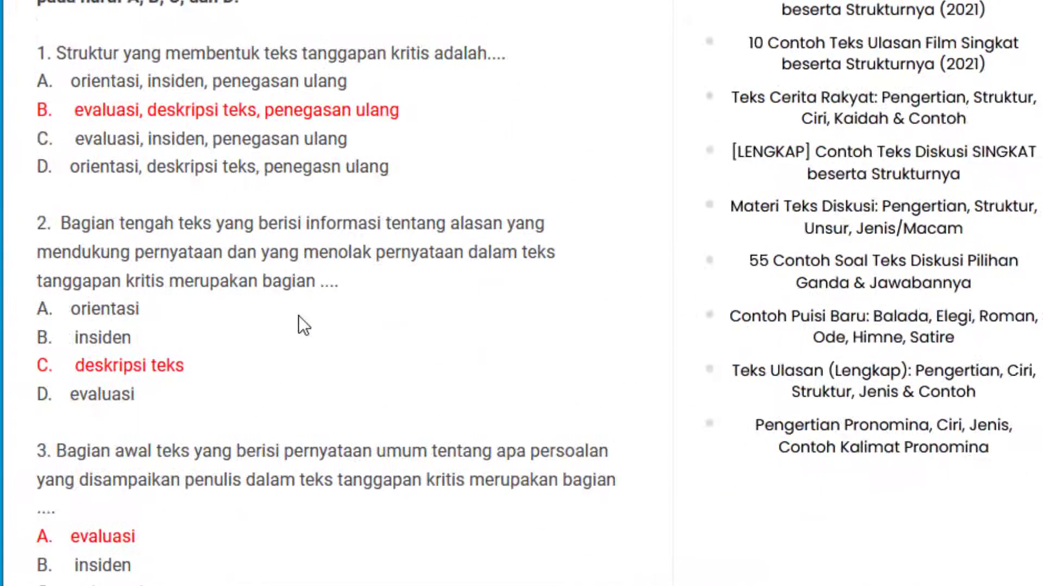
Copy the text of question 2 from the web page in Firefox into item 1 of the Word document, replacing the placeholder "Soal"
{"action": "scroll", "coordinate": [298, 315], "scroll_direction": "down", "scroll_amount": 2}
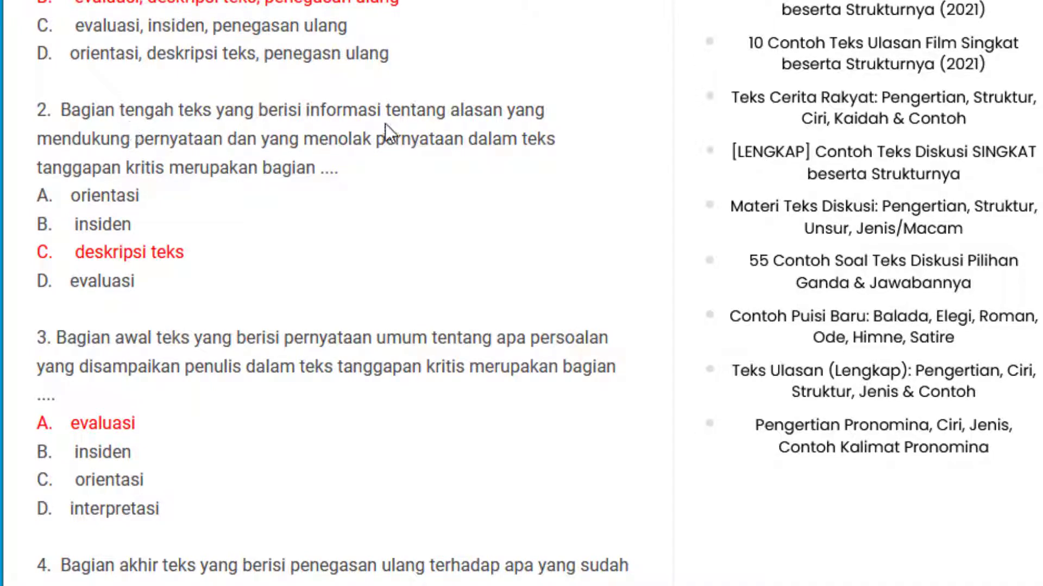
{"action": "left_click_drag", "start_coordinate": [353, 178], "coordinate": [66, 109]}
{"action": "key", "text": "ctrl+c"}
{"action": "right_click", "coordinate": [66, 109]}
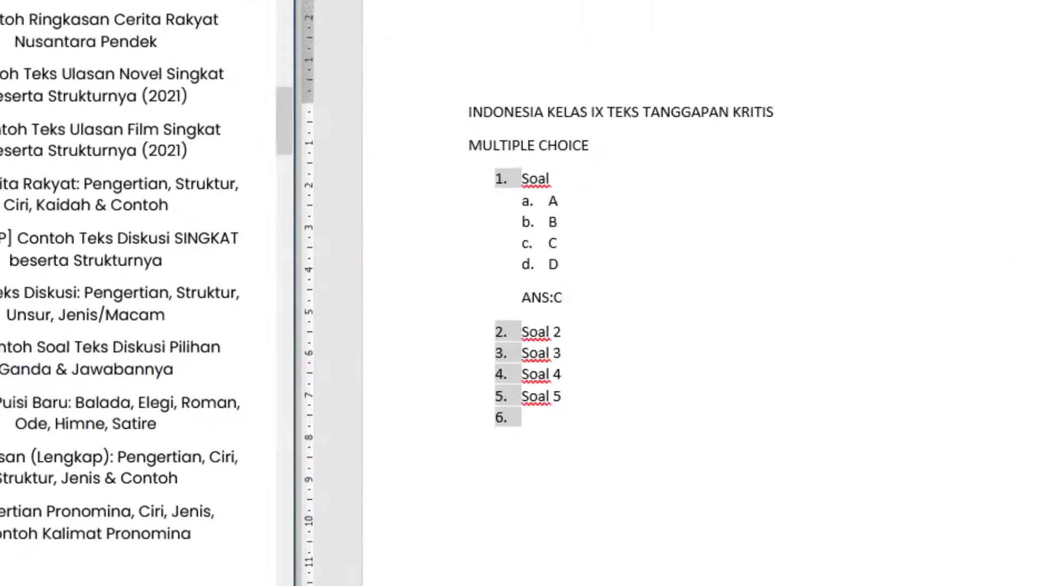
{"action": "left_click", "coordinate": [293, 209]}
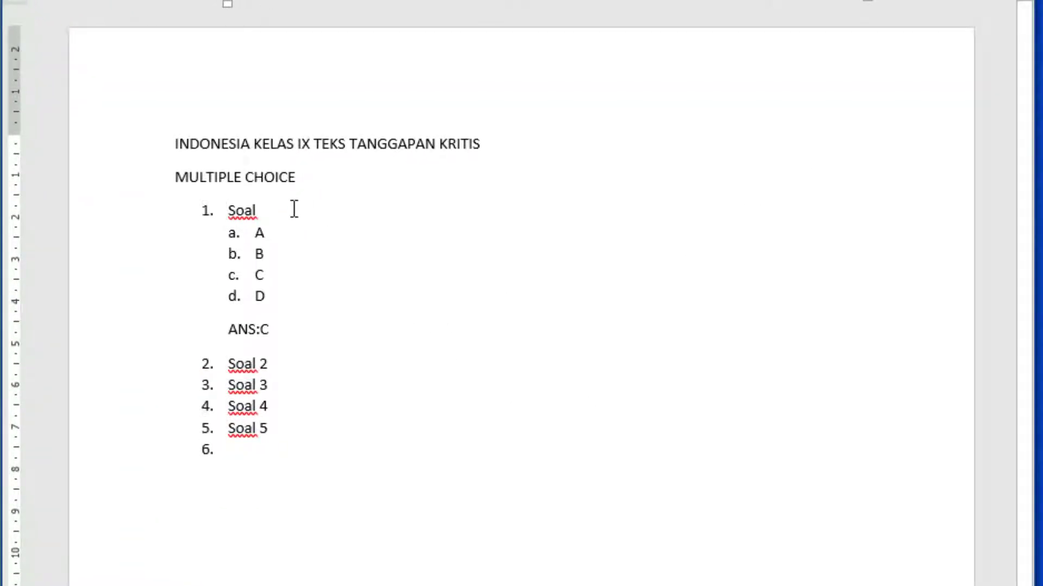
{"action": "key", "text": "ctrl+v"}
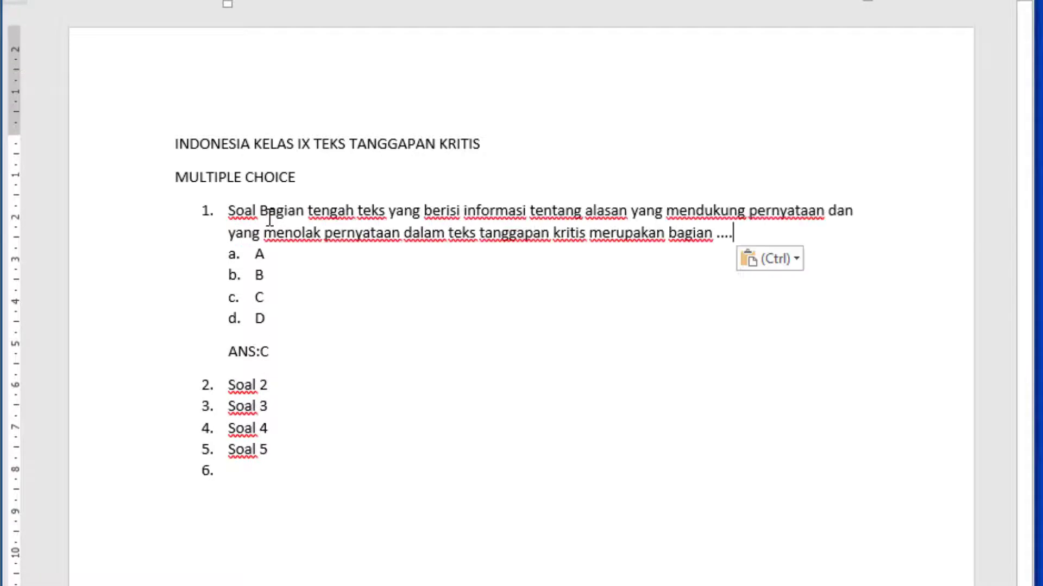
{"action": "left_click", "coordinate": [261, 212]}
{"action": "key", "text": "BackSpace"}
{"action": "key", "text": "BackSpace"}
{"action": "key", "text": "BackSpace"}
{"action": "key", "text": "BackSpace"}
{"action": "key", "text": "BackSpace"}
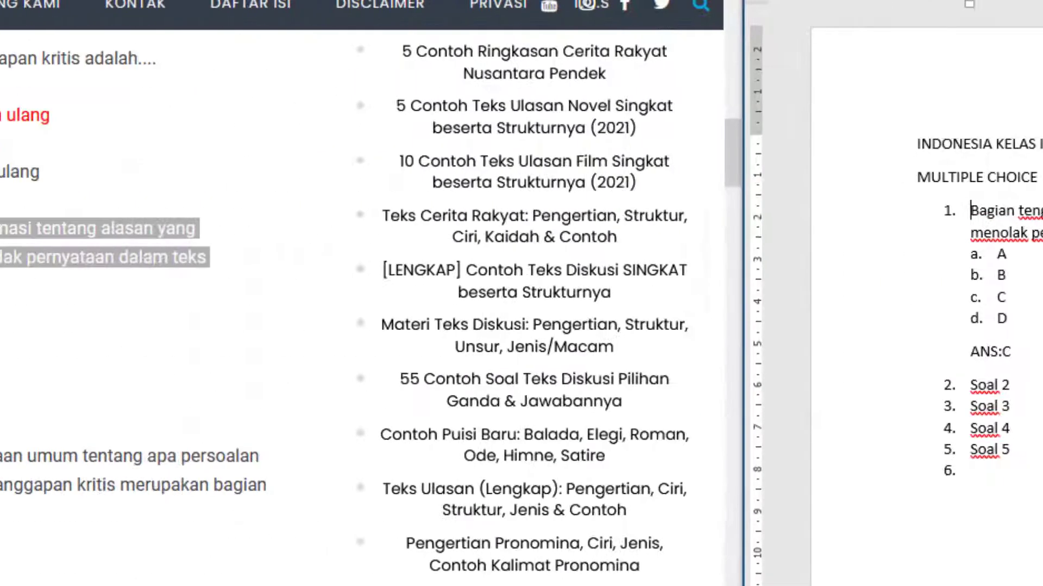
Copy the option "orientasi" from the web page in Firefox into option a of item 1 in Word, replacing the placeholder "A"
{"action": "left_click_drag", "start_coordinate": [139, 314], "coordinate": [75, 314]}
{"action": "key", "text": "ctrl+c"}
{"action": "right_click", "coordinate": [74, 313]}
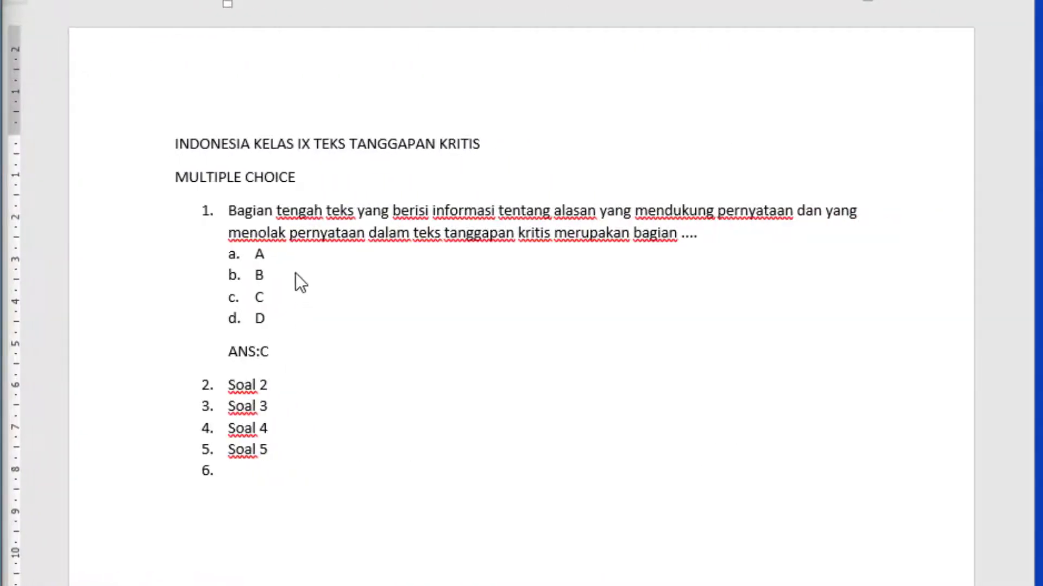
{"action": "left_click", "coordinate": [293, 253]}
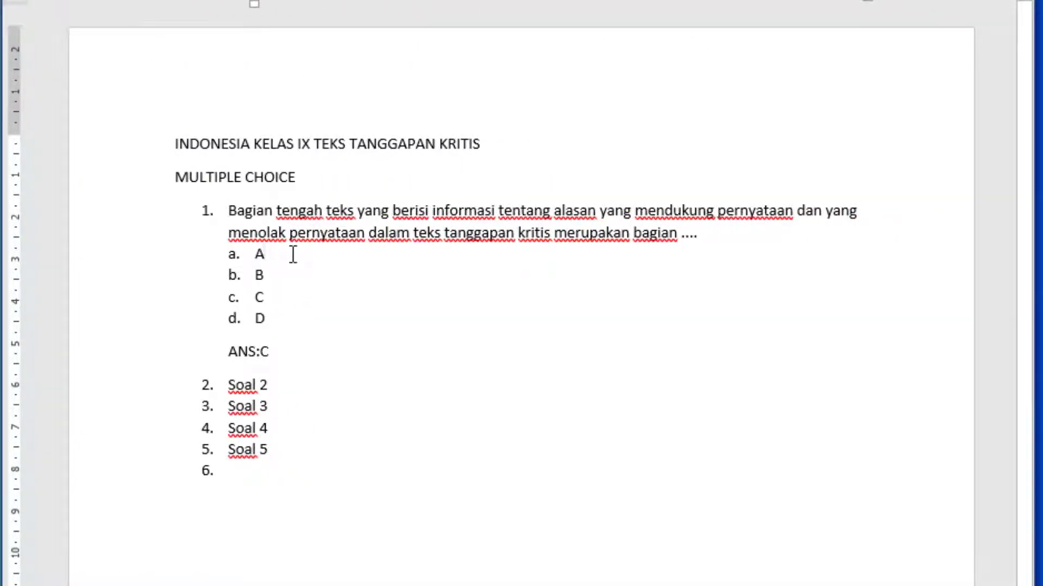
{"action": "key", "text": "ctrl+v"}
{"action": "left_click", "coordinate": [269, 253]}
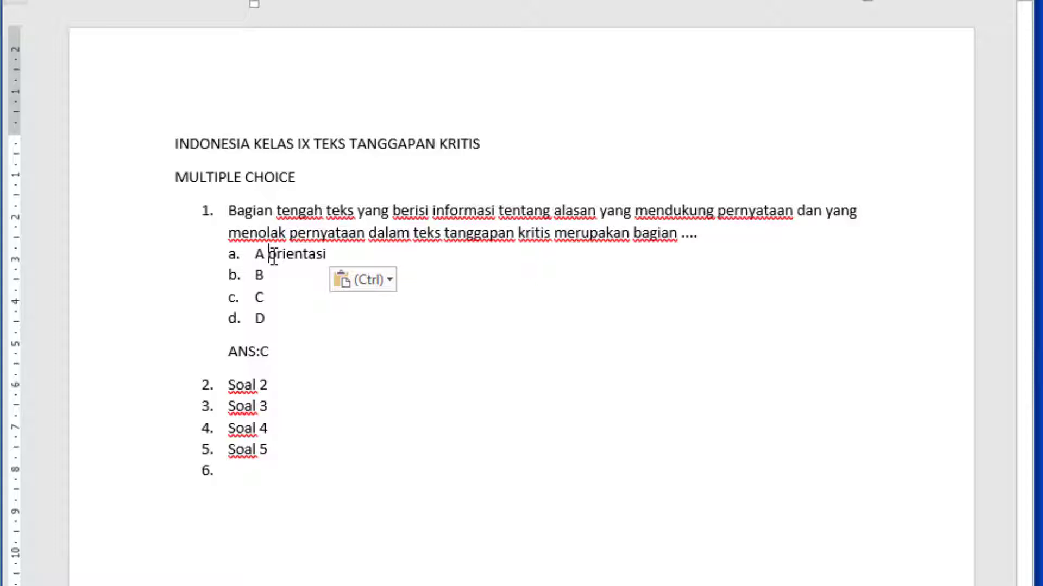
{"action": "key", "text": "BackSpace"}
{"action": "key", "text": "BackSpace"}
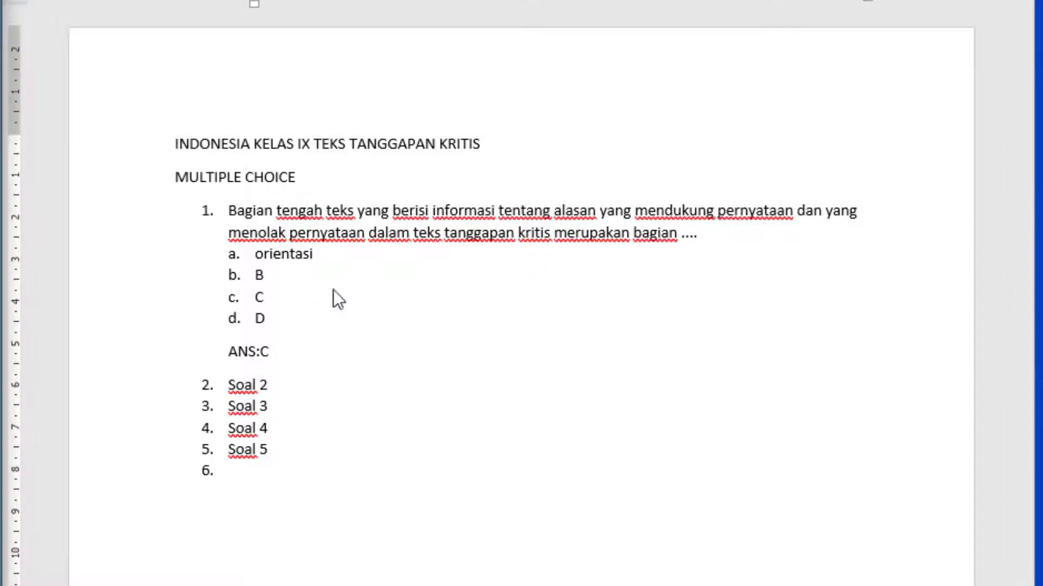
Replace the placeholders of options b and c in item 1 with "insiden" and "deskripsi teks" from the web page
{"action": "left_click", "coordinate": [324, 273]}
{"action": "key", "text": "BackSpace"}
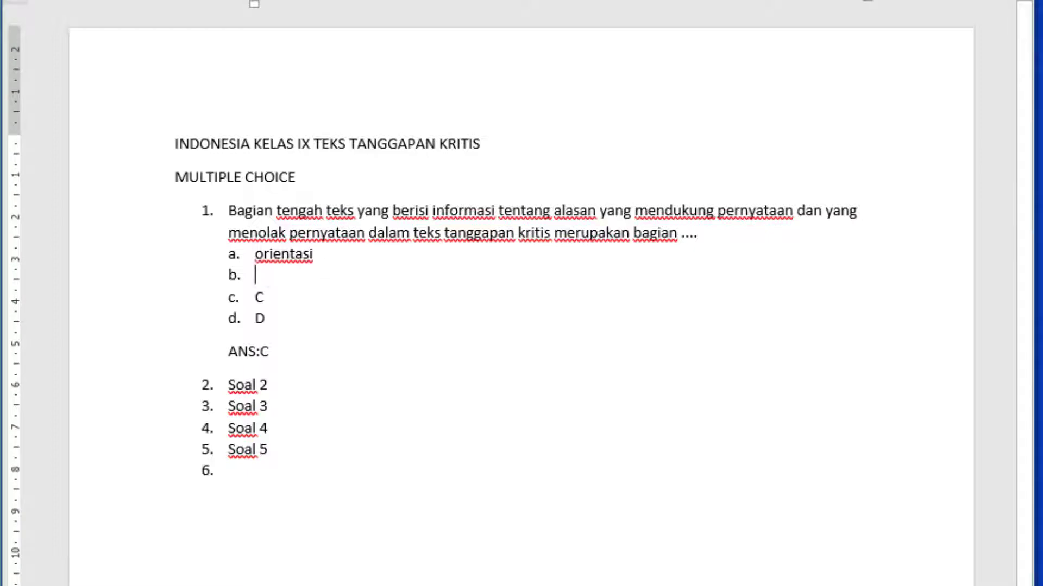
{"action": "type", "text": "insiden"}
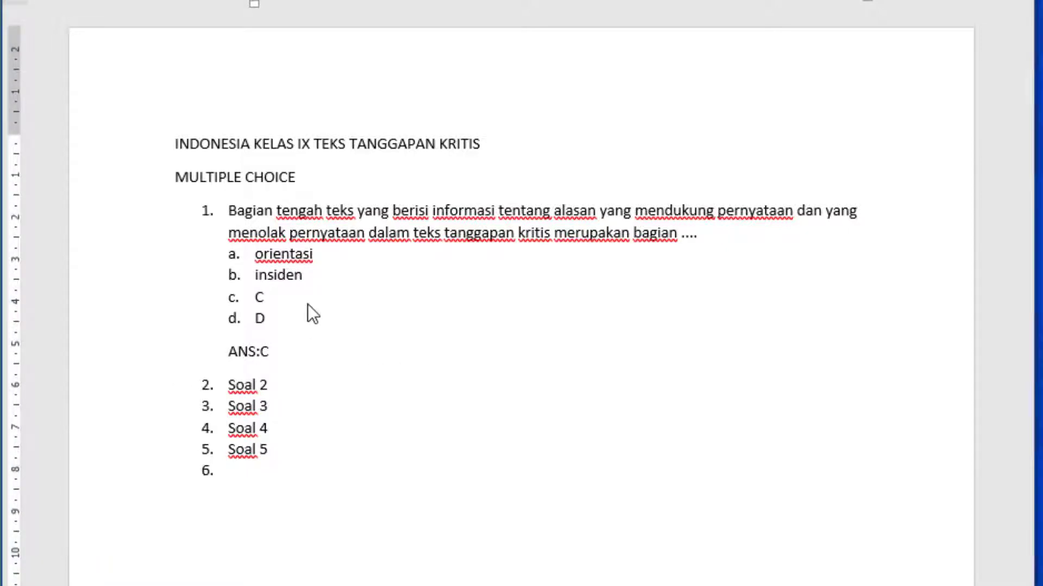
{"action": "left_click", "coordinate": [308, 298]}
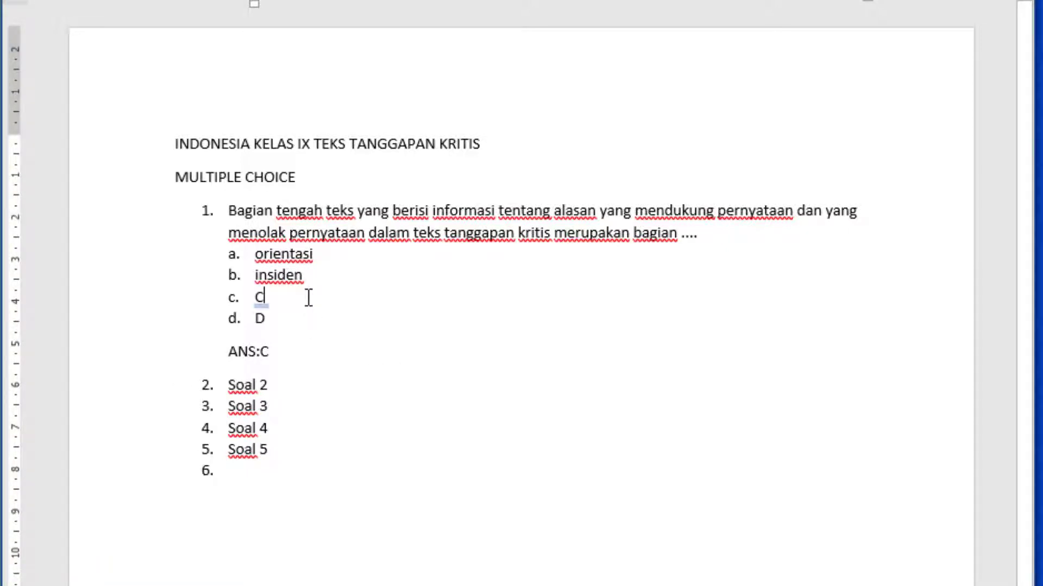
{"action": "key", "text": "BackSpace"}
{"action": "type", "text": "deskripsi teks"}
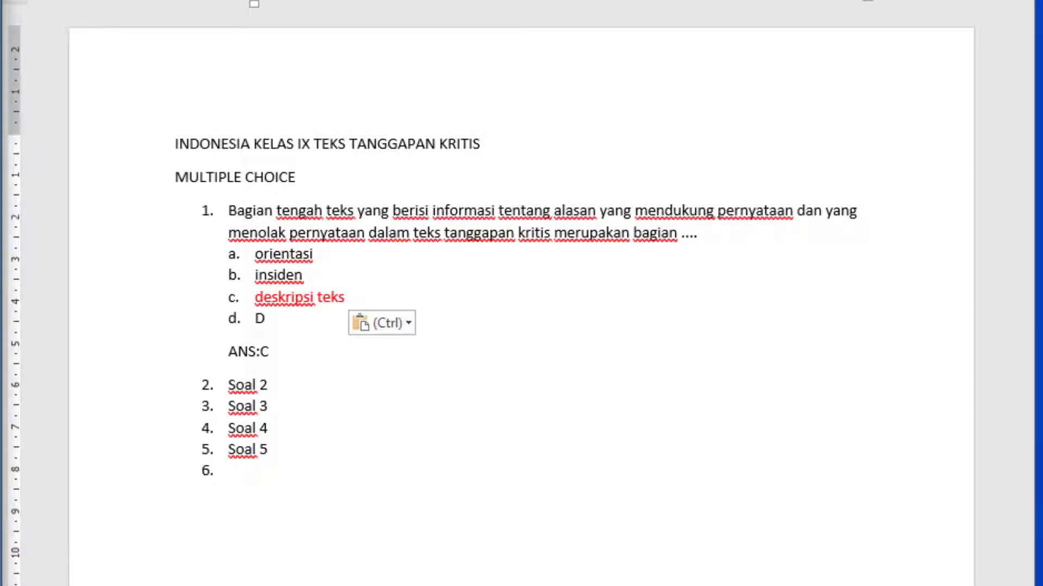
Replace the placeholder of option d in item 1 with "evaluasi" from the web page and make option c's text black
{"action": "left_click", "coordinate": [337, 319]}
{"action": "key", "text": "BackSpace"}
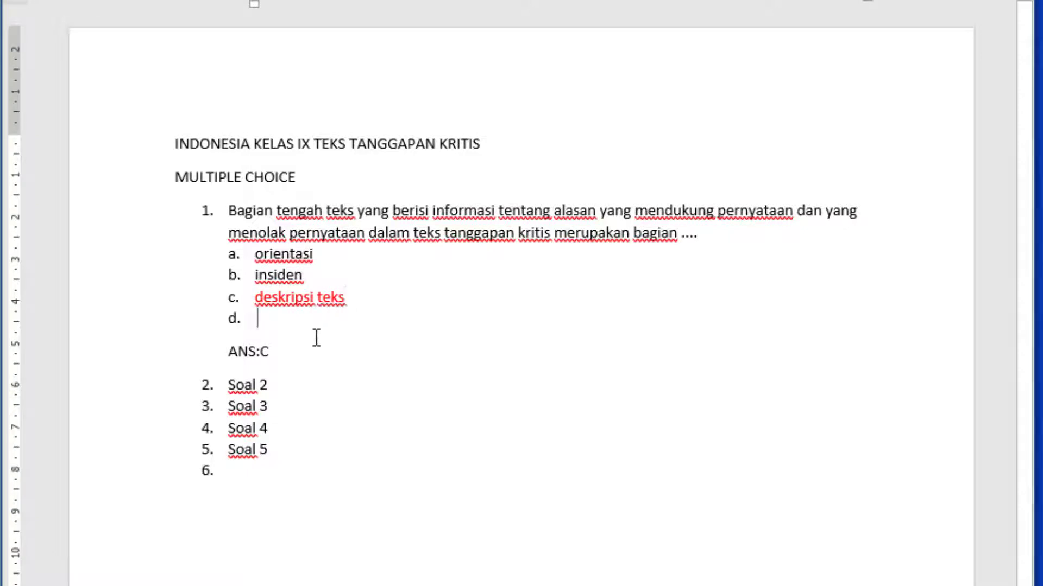
{"action": "key", "text": "BackSpace"}
{"action": "type", "text": "evaluasi"}
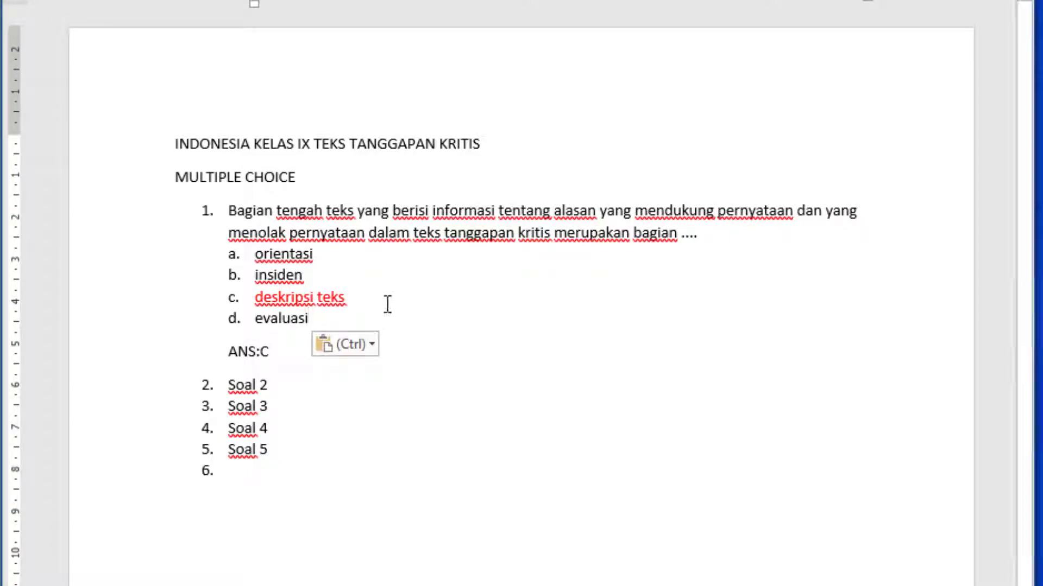
{"action": "left_click_drag", "start_coordinate": [356, 298], "coordinate": [262, 296]}
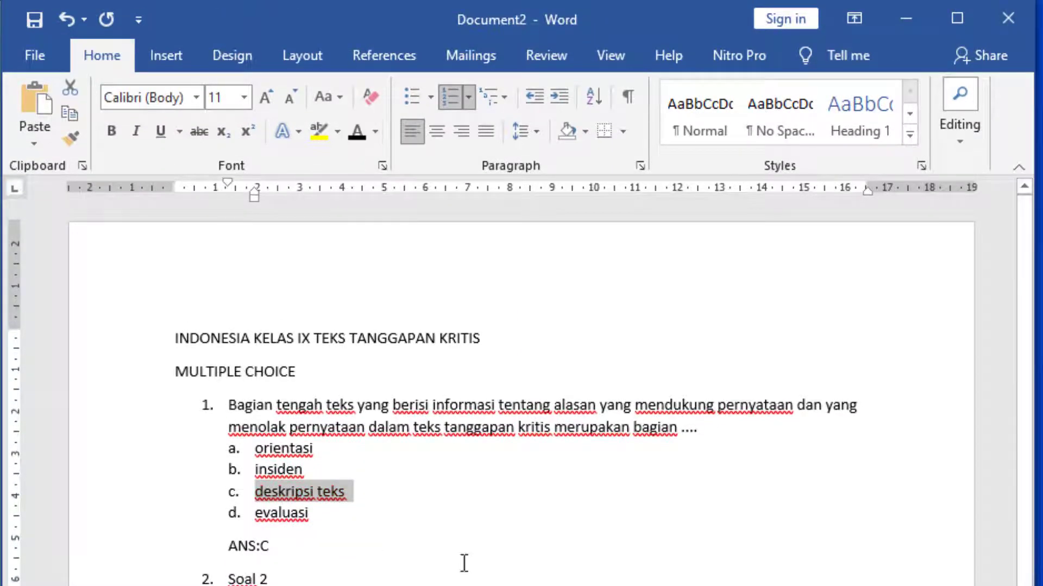
{"action": "left_click", "coordinate": [458, 558]}
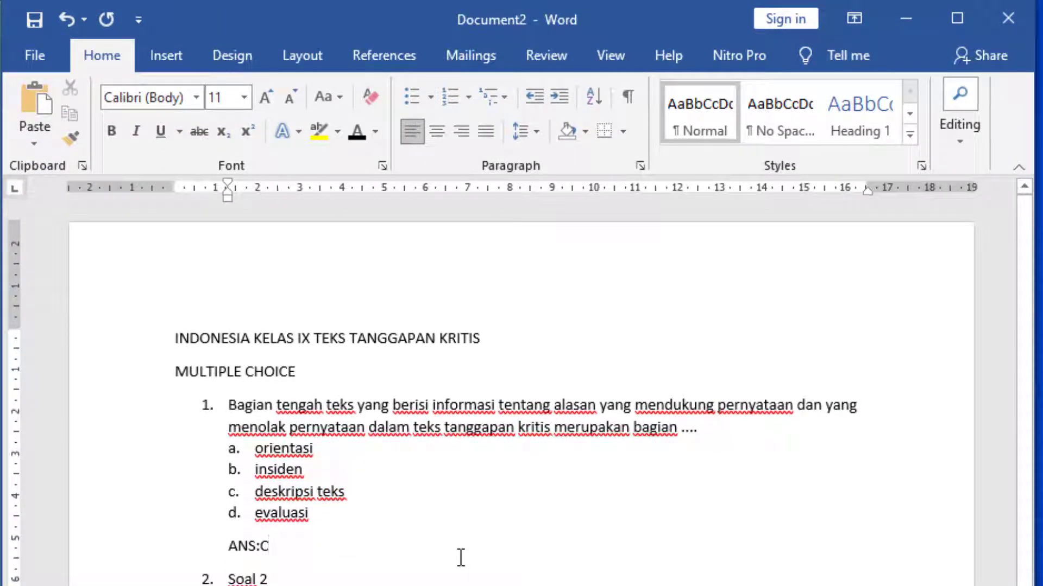
Copy the full text of question 6 from the web page in Firefox into item 2 of the Word document, replacing "Soal 2"
{"action": "left_click", "coordinate": [343, 573]}
{"action": "key", "text": "BackSpace"}
{"action": "key", "text": "BackSpace"}
{"action": "key", "text": "BackSpace"}
{"action": "key", "text": "BackSpace"}
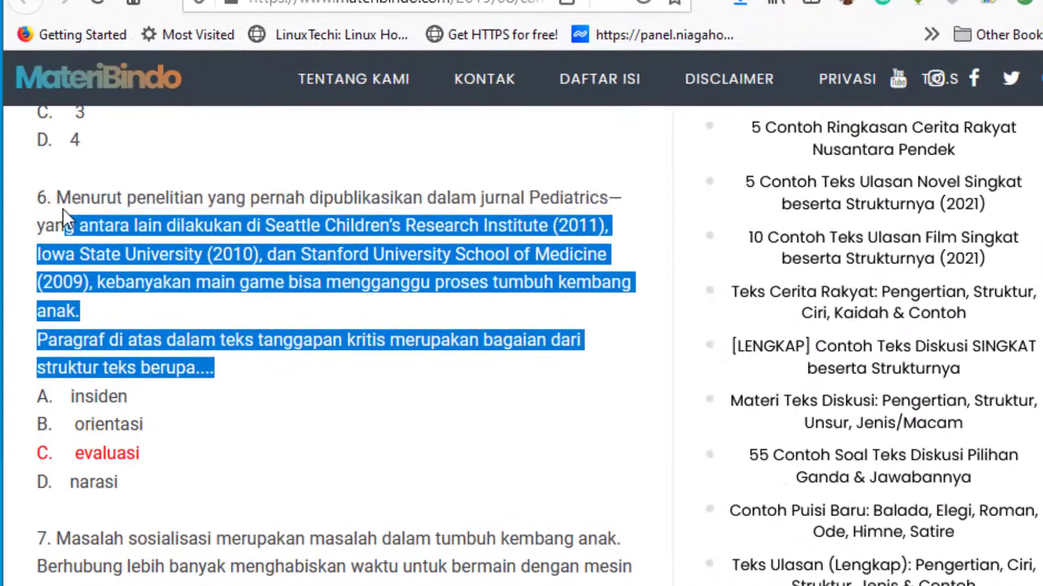
{"action": "left_click_drag", "start_coordinate": [70, 212], "coordinate": [58, 198]}
{"action": "right_click", "coordinate": [65, 211]}
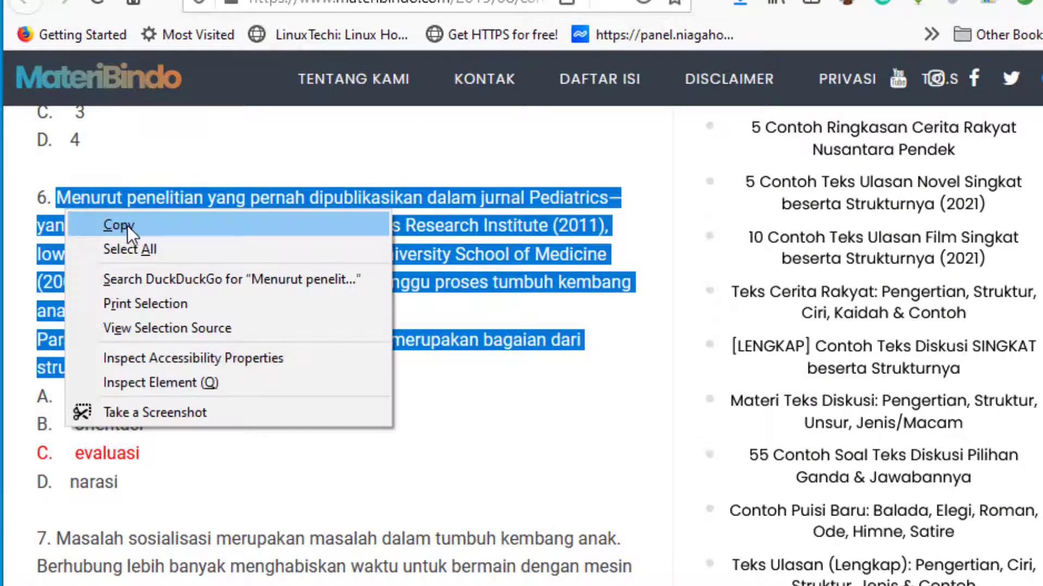
{"action": "left_click", "coordinate": [128, 228]}
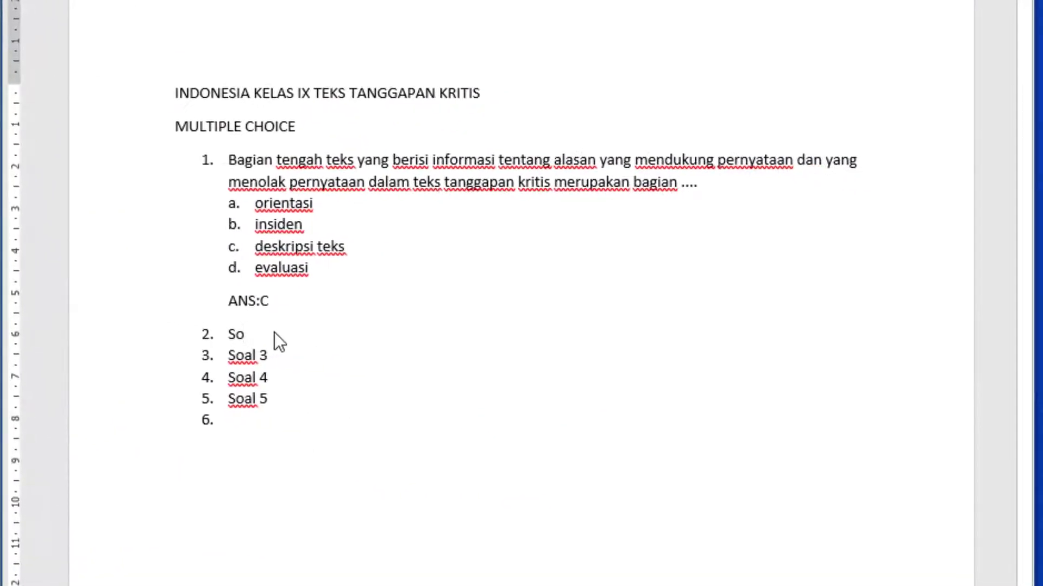
{"action": "key", "text": "ctrl+v"}
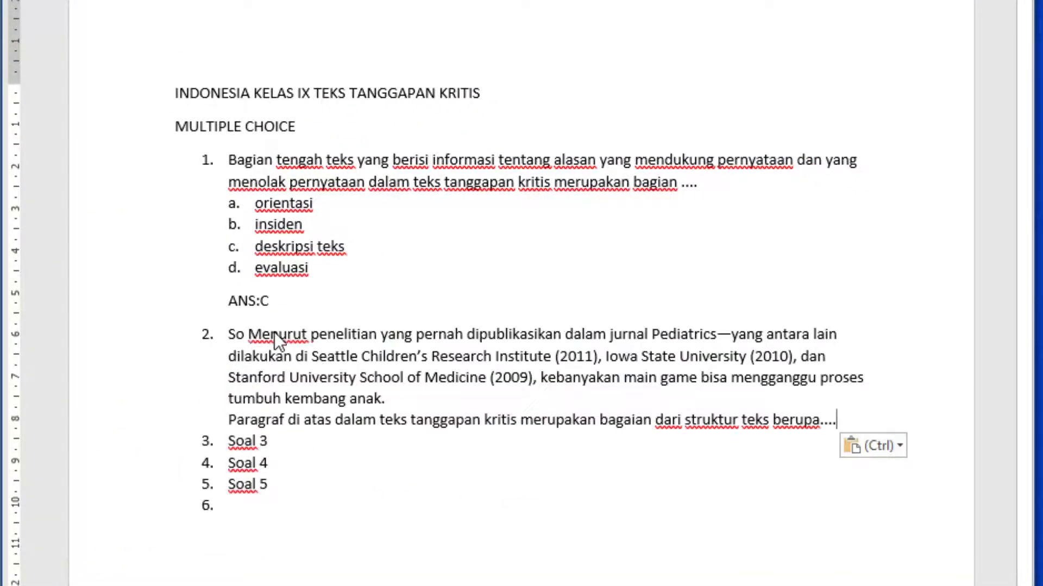
{"action": "left_click", "coordinate": [249, 335]}
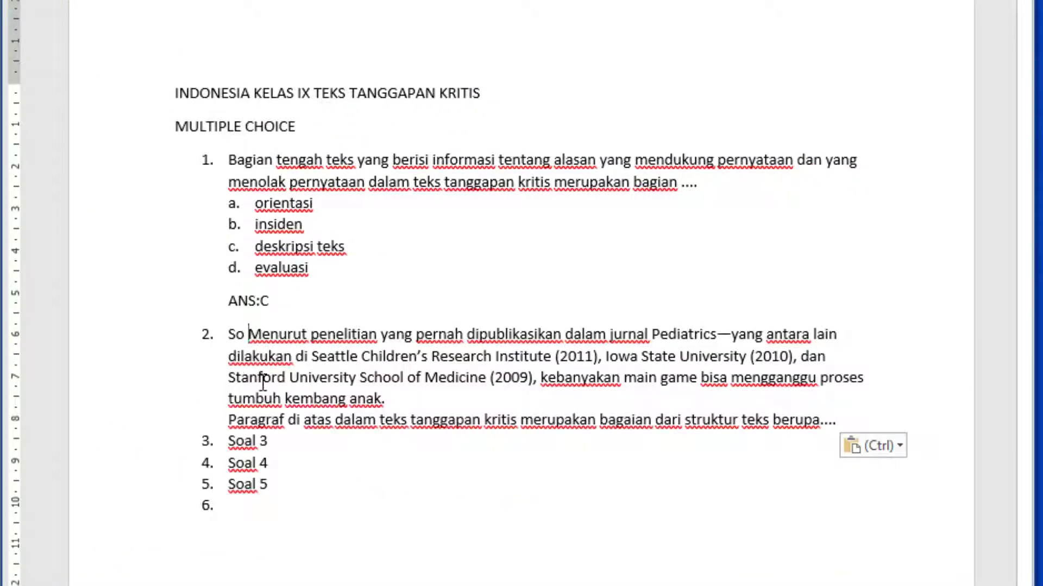
{"action": "key", "text": "BackSpace"}
{"action": "key", "text": "BackSpace"}
{"action": "key", "text": "BackSpace"}
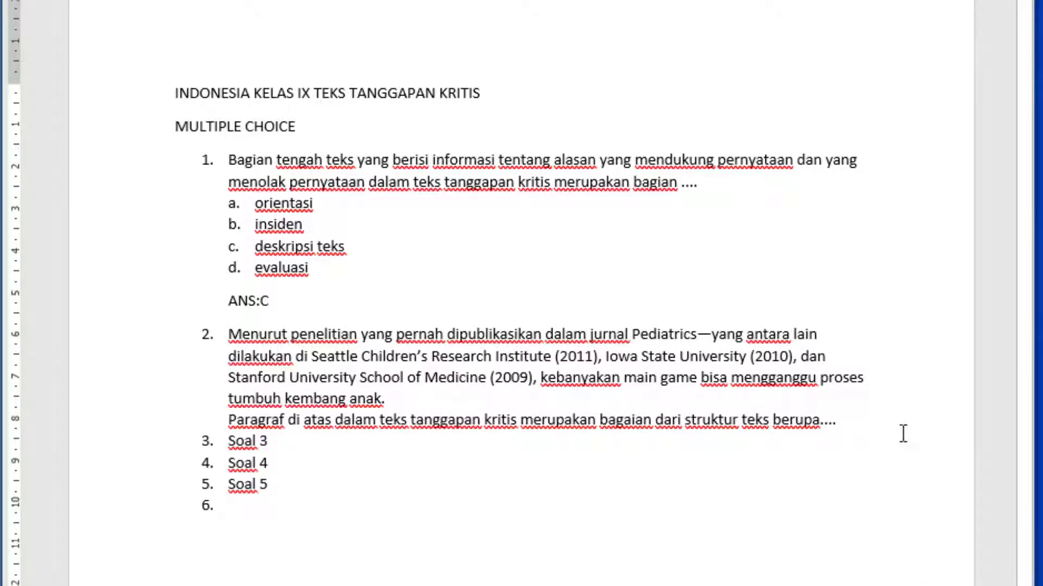
Start an automatic lettered list with "a." on a new line below the question text of item 2
{"action": "left_click", "coordinate": [886, 424]}
{"action": "key", "text": "Return"}
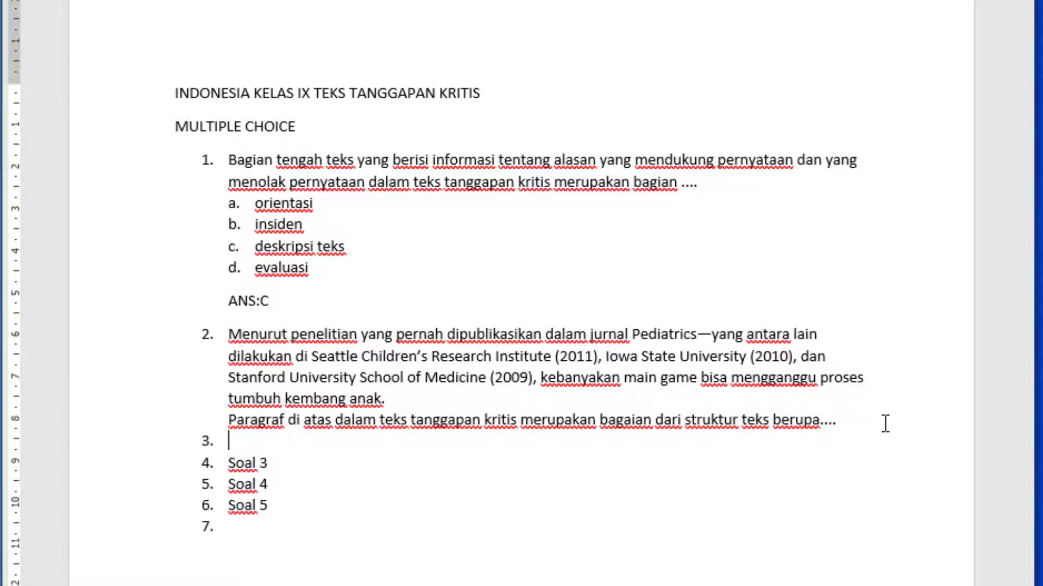
{"action": "key", "text": "BackSpace"}
{"action": "type", "text": "A."}
{"action": "key", "text": "BackSpace"}
{"action": "key", "text": "BackSpace"}
{"action": "key", "text": "BackSpace"}
{"action": "key", "text": "Return"}
{"action": "key", "text": "BackSpace"}
{"action": "type", "text": "a/"}
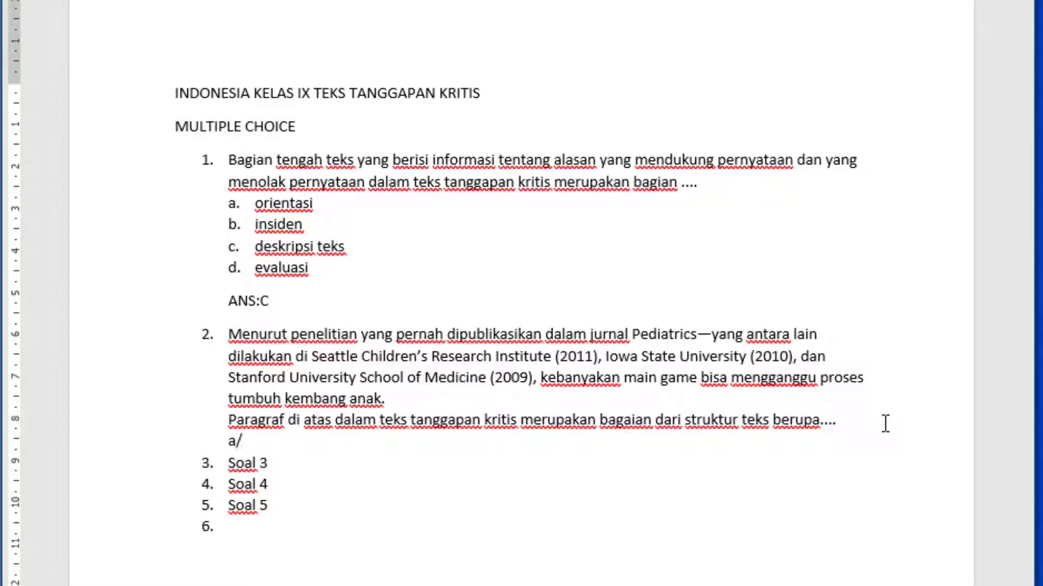
{"action": "key", "text": "BackSpace"}
{"action": "type", "text": "."}
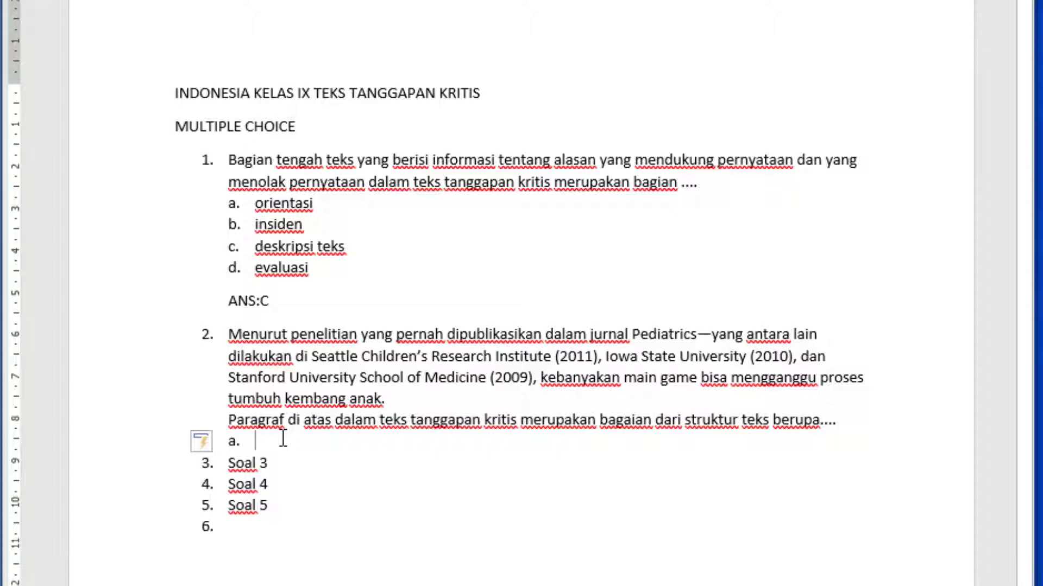
Enter the options "Insiden", "Orientasi", "Evaluasi" and "Narasi" as a to d of item 2
{"action": "type", "text": "In"}
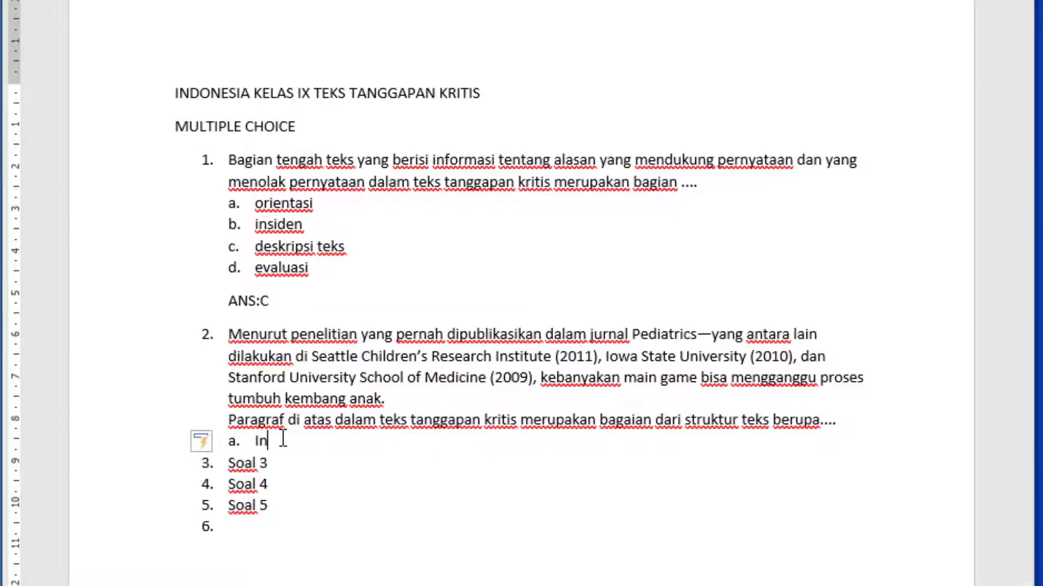
{"action": "key", "text": "BackSpace"}
{"action": "type", "text": "siden"}
{"action": "key", "text": "Return"}
{"action": "type", "text": "Orientasi"}
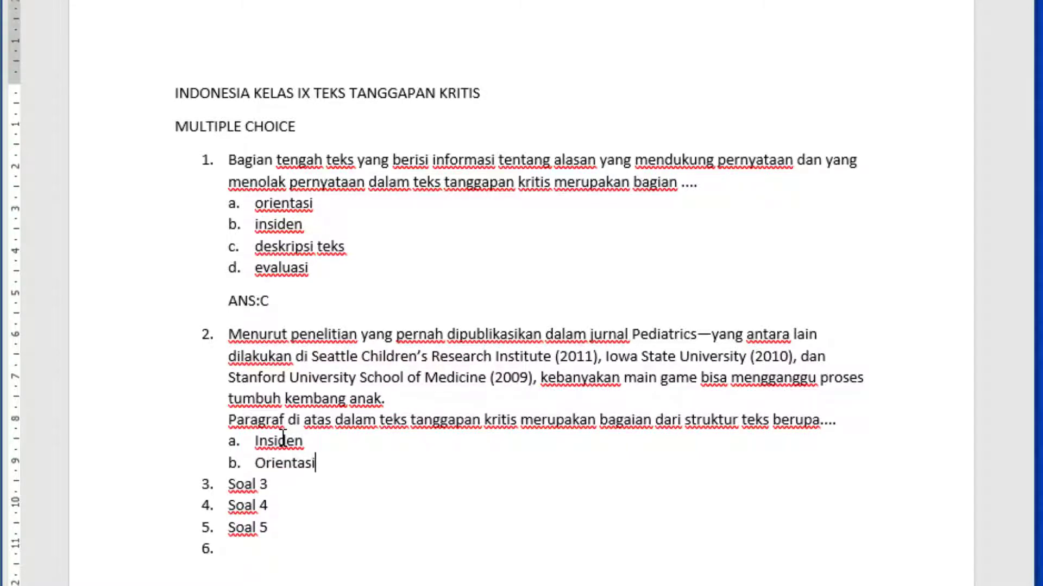
{"action": "key", "text": "Return"}
{"action": "type", "text": "Evaluasi"}
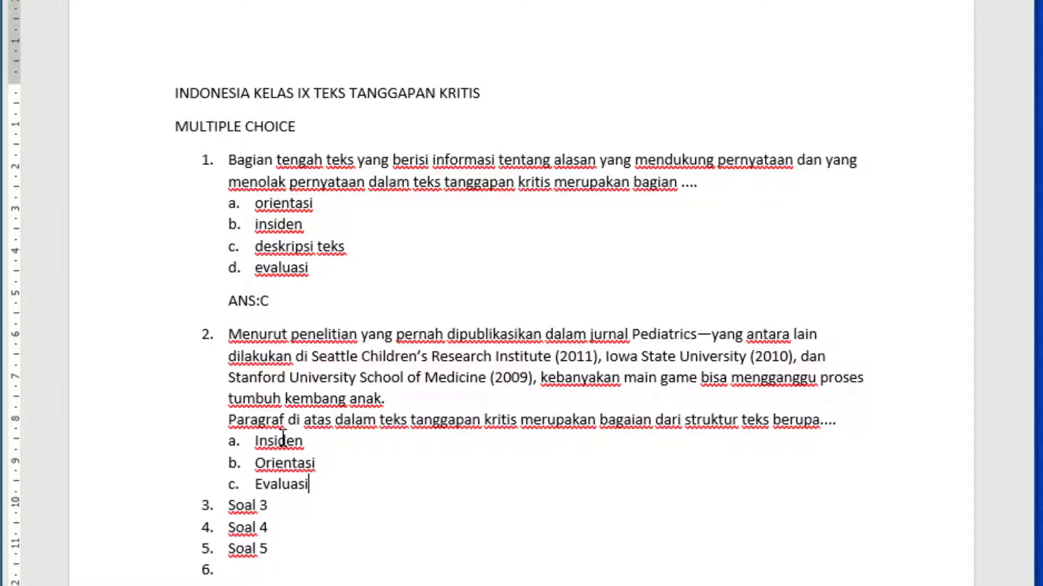
{"action": "key", "text": "Return"}
{"action": "type", "text": "Narasi"}
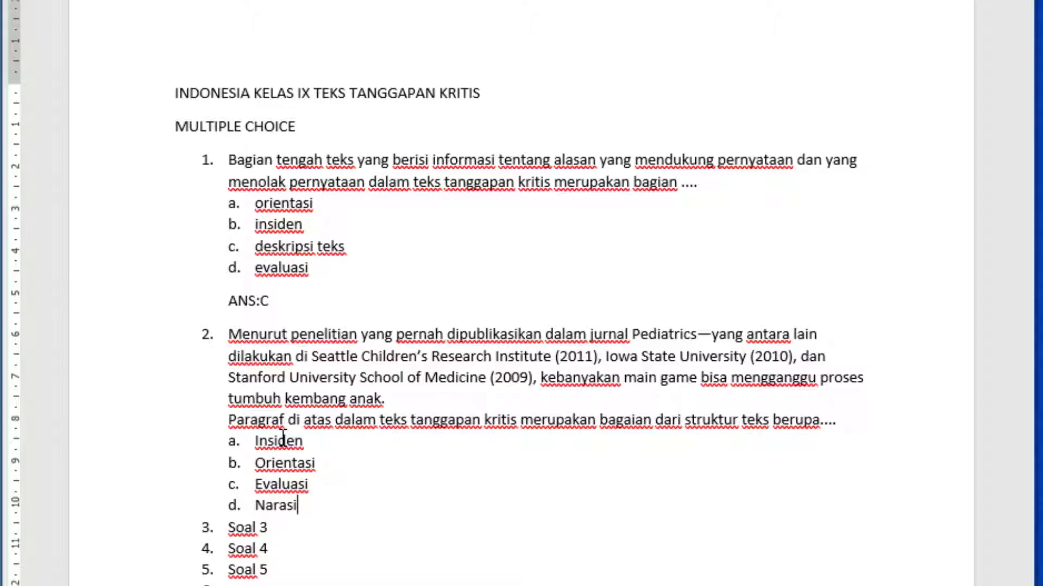
Add an unnumbered answer line "ANS:C" below option d of item 2
{"action": "key", "text": "Return"}
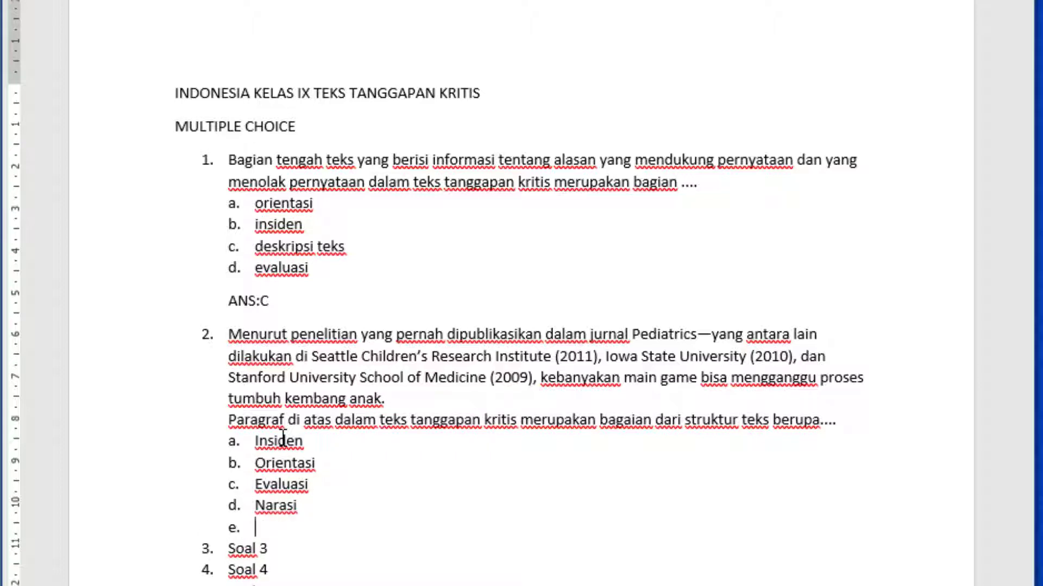
{"action": "key", "text": "BackSpace"}
{"action": "key", "text": "Return"}
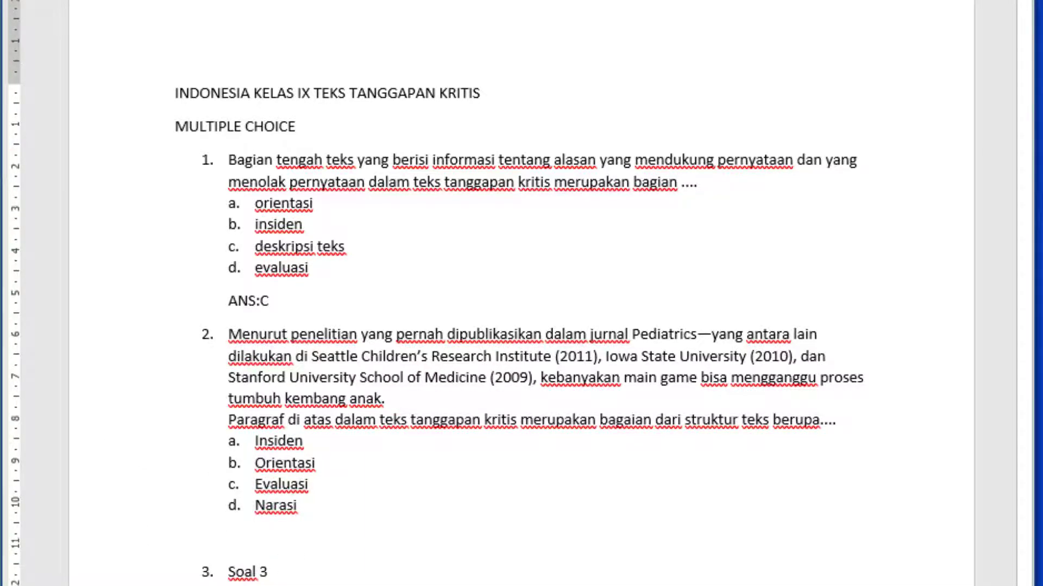
{"action": "type", "text": "ANS:C"}
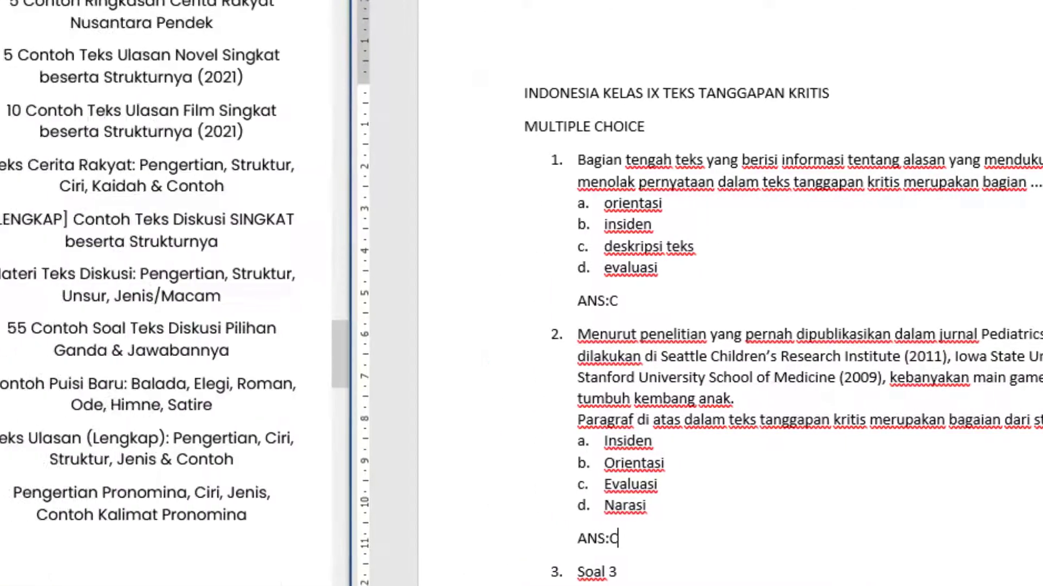
Copy the full text of question 16 from the web page in Firefox into item 3 of the Word document, replacing "Soal 3"
{"action": "scroll", "coordinate": [68, 312], "scroll_direction": "down", "scroll_amount": 5}
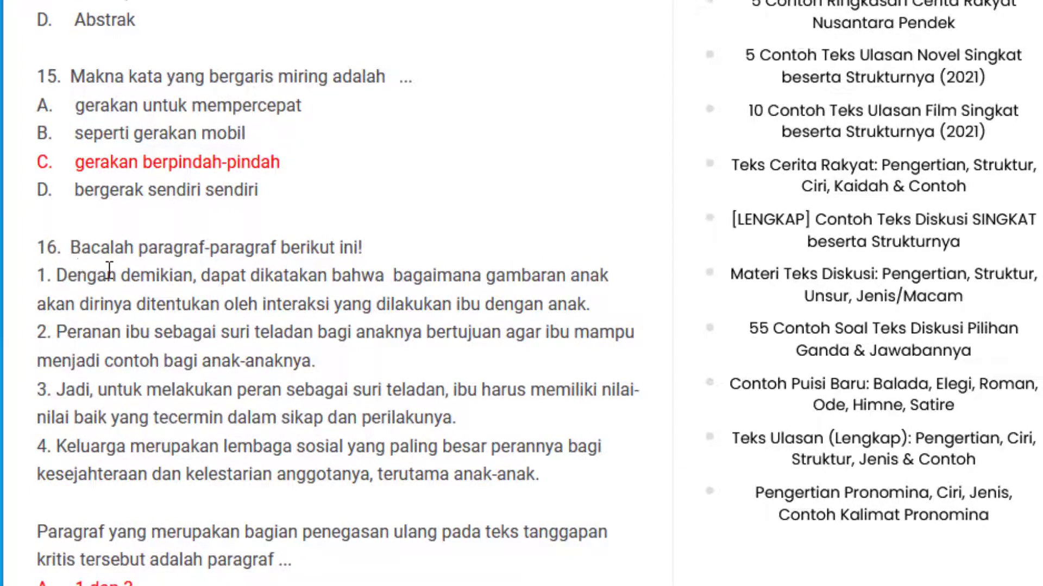
{"action": "left_click_drag", "start_coordinate": [307, 568], "coordinate": [71, 247]}
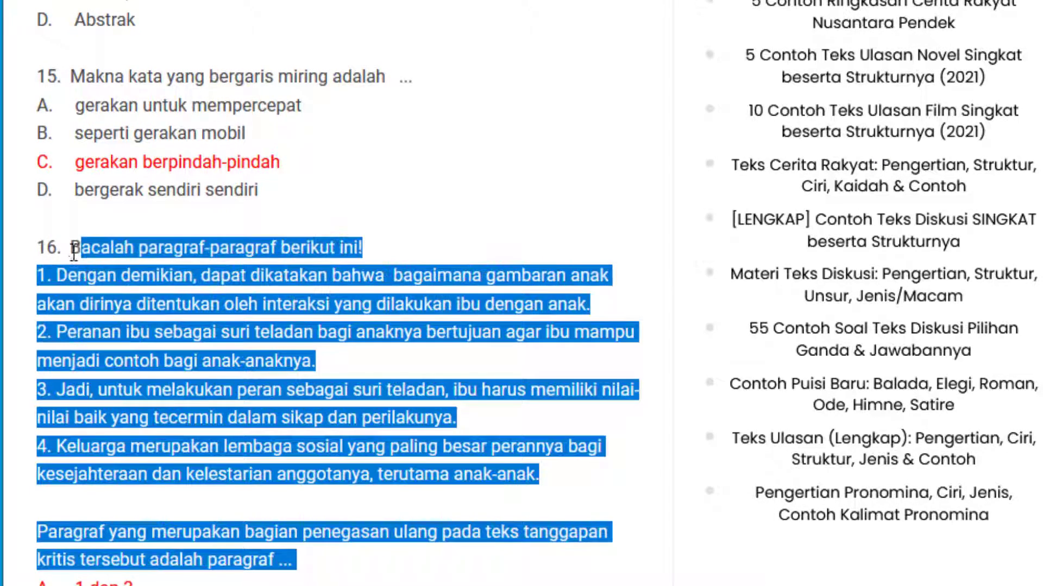
{"action": "right_click", "coordinate": [133, 255]}
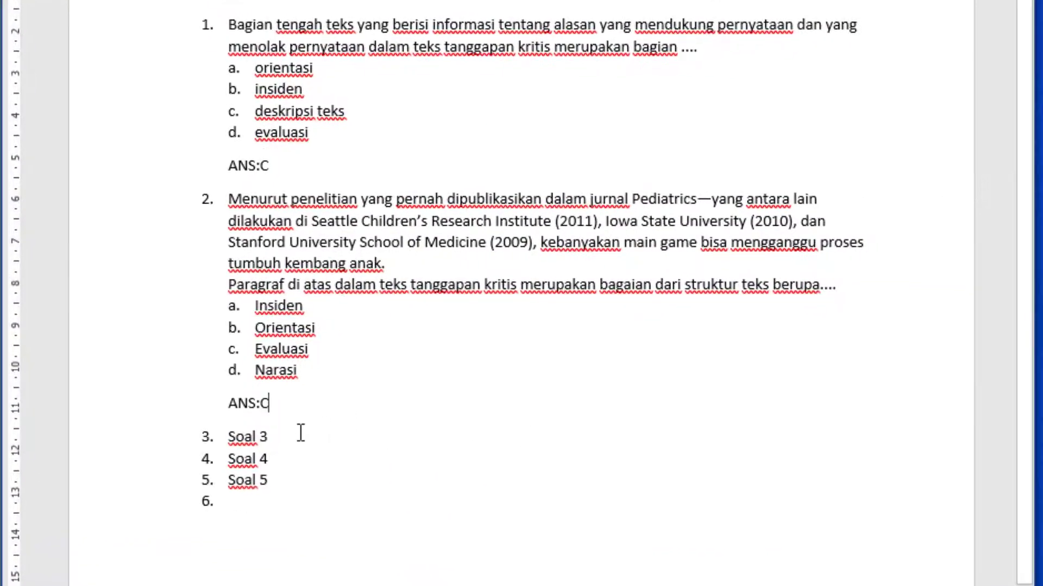
{"action": "left_click", "coordinate": [293, 440]}
{"action": "key", "text": "ctrl+v"}
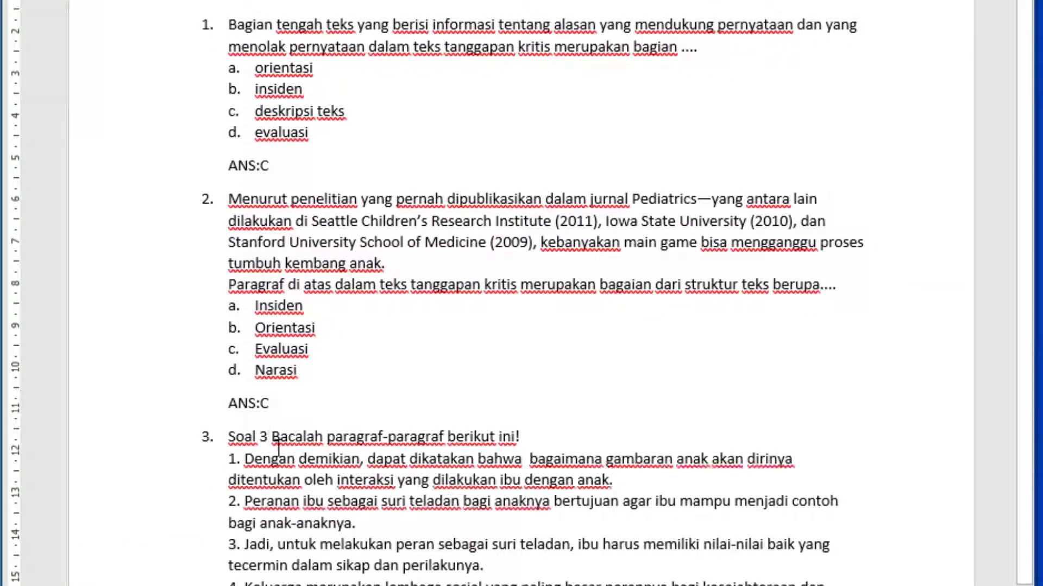
{"action": "key", "text": "BackSpace"}
{"action": "key", "text": "BackSpace"}
{"action": "key", "text": "BackSpace"}
{"action": "key", "text": "BackSpace"}
{"action": "key", "text": "BackSpace"}
{"action": "key", "text": "BackSpace"}
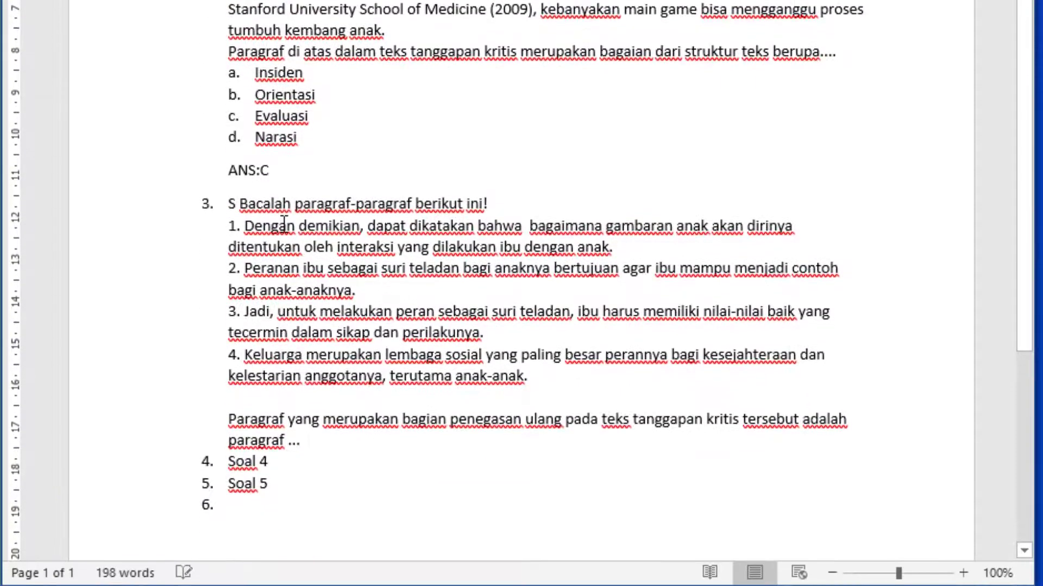
{"action": "scroll", "coordinate": [283, 223], "scroll_direction": "down", "scroll_amount": 3}
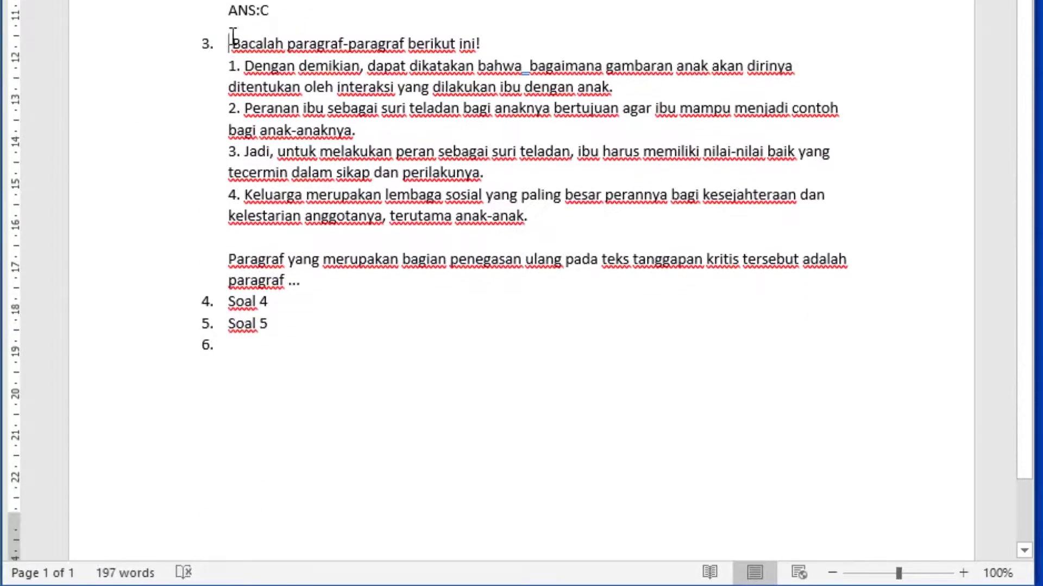
{"action": "left_click", "coordinate": [208, 43]}
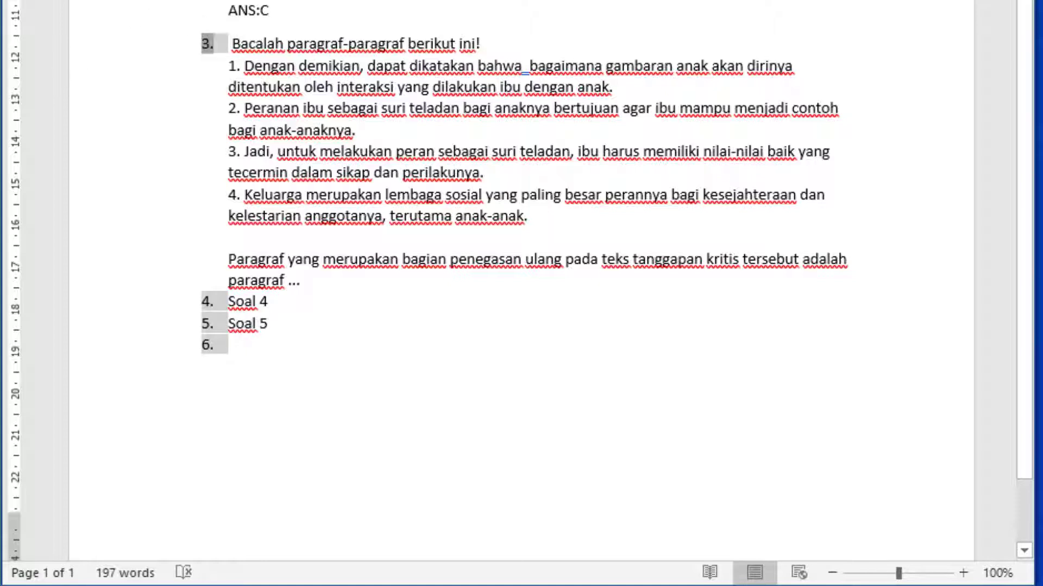
{"action": "scroll", "coordinate": [247, 22], "scroll_direction": "up", "scroll_amount": 2}
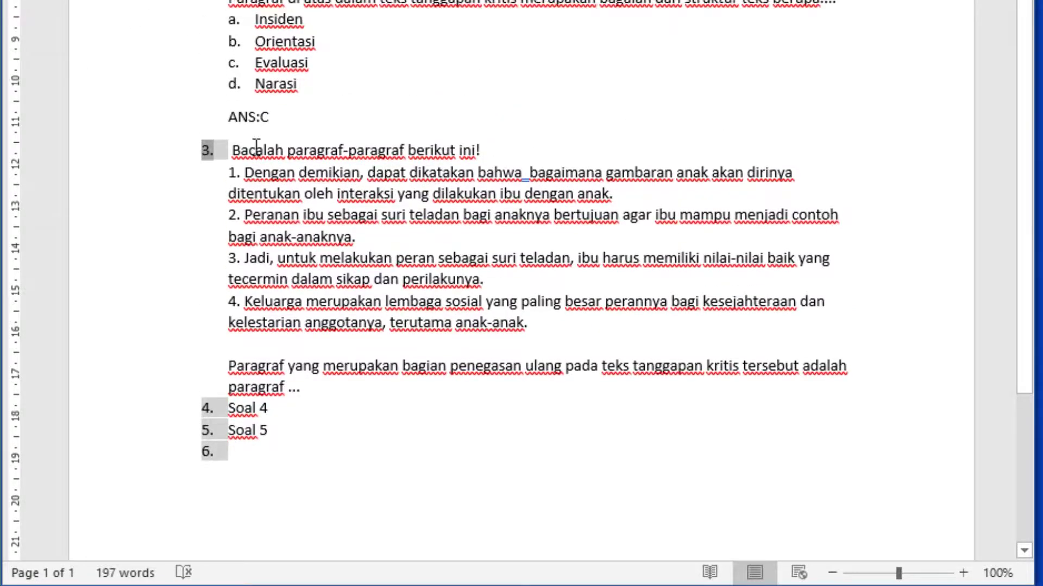
{"action": "left_click", "coordinate": [234, 39]}
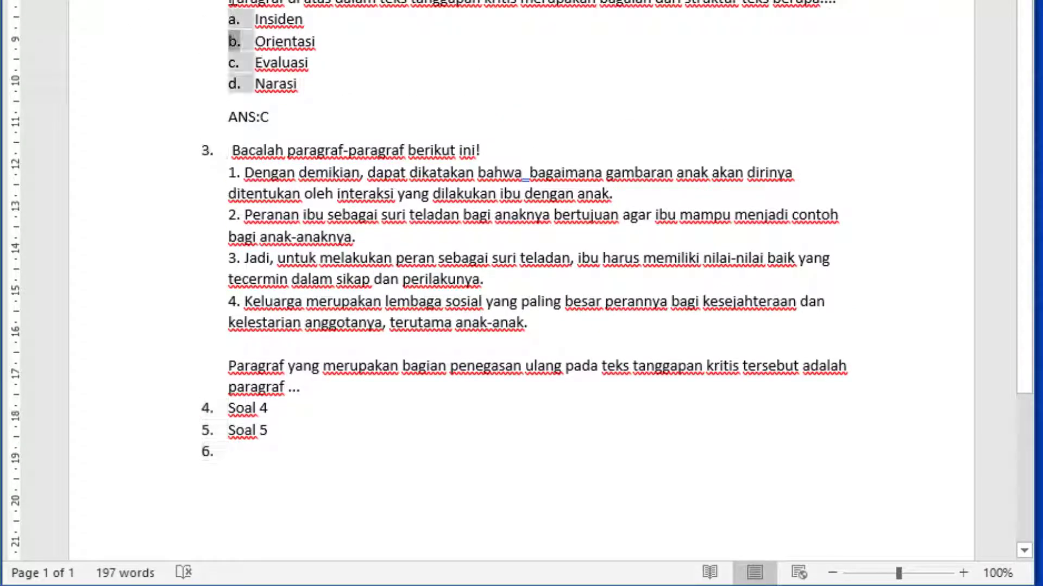
{"action": "left_click", "coordinate": [263, 116]}
{"action": "scroll", "coordinate": [274, 119], "scroll_direction": "down", "scroll_amount": 2}
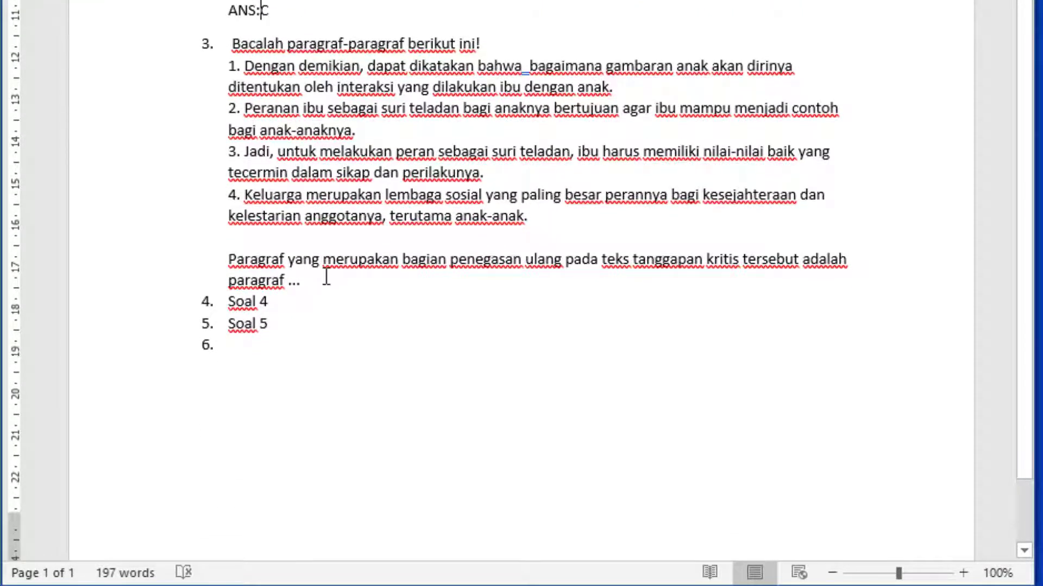
{"action": "left_click", "coordinate": [332, 280]}
{"action": "key", "text": "Return"}
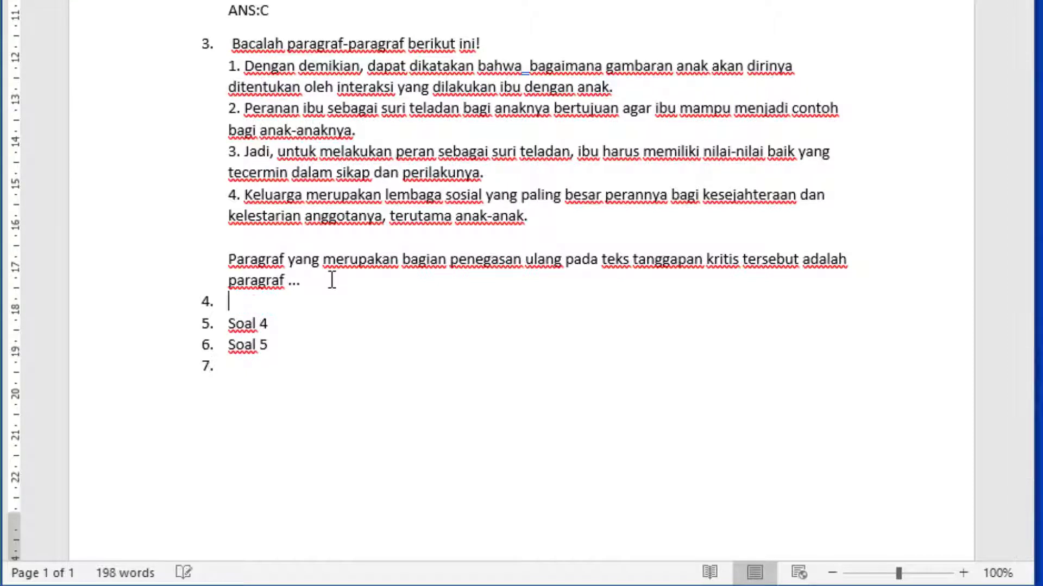
{"action": "key", "text": "BackSpace"}
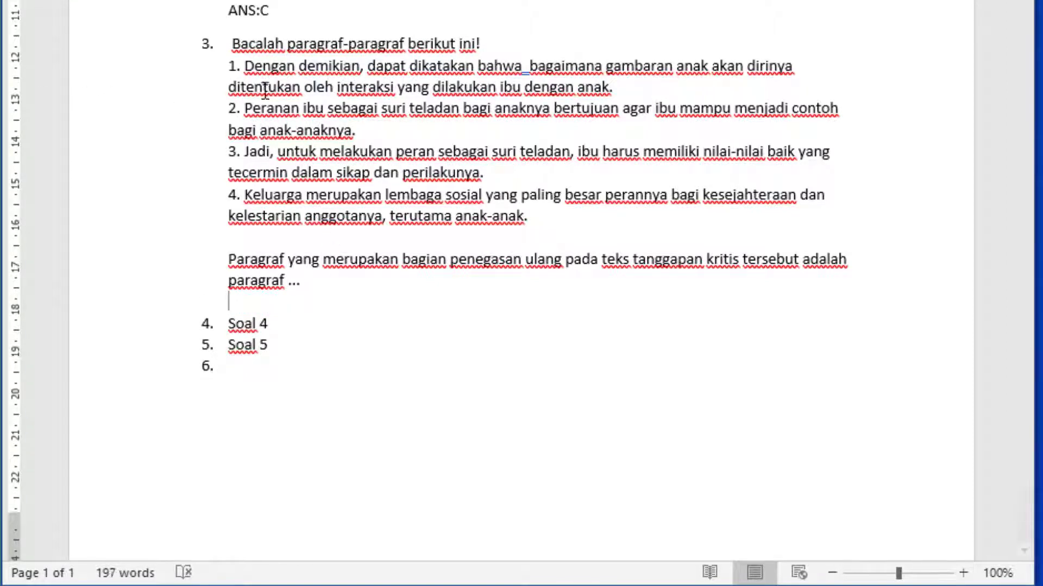
{"action": "type", "text": "A"}
{"action": "key", "text": "BackSpace"}
{"action": "type", "text": "a."}
{"action": "key", "text": "BackSpace"}
{"action": "key", "text": "BackSpace"}
{"action": "key", "text": "BackSpace"}
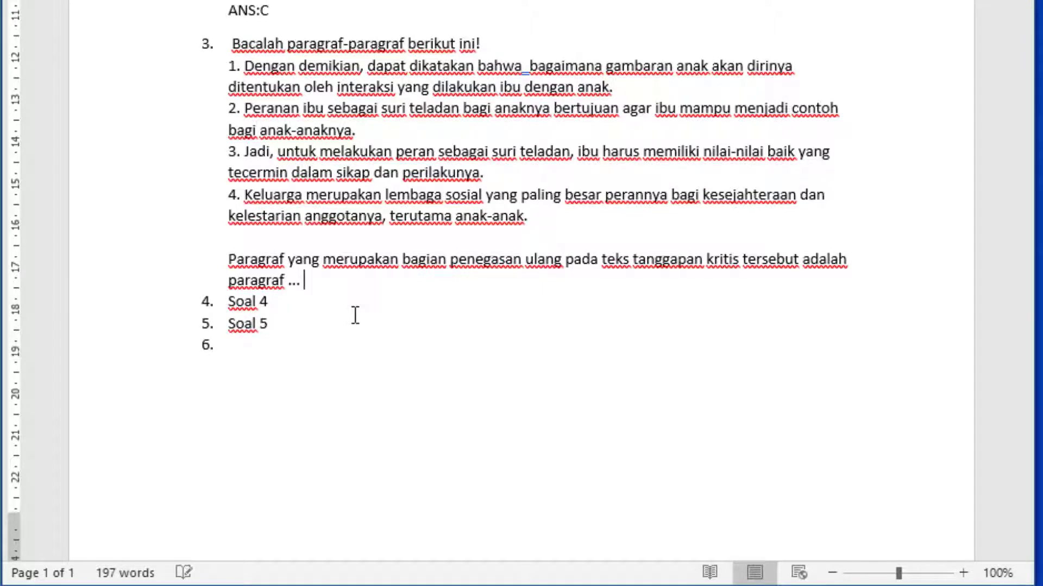
Start an automatic lettered list below the question text of item 3, with "1 dan 3" as option a
{"action": "key", "text": "Return"}
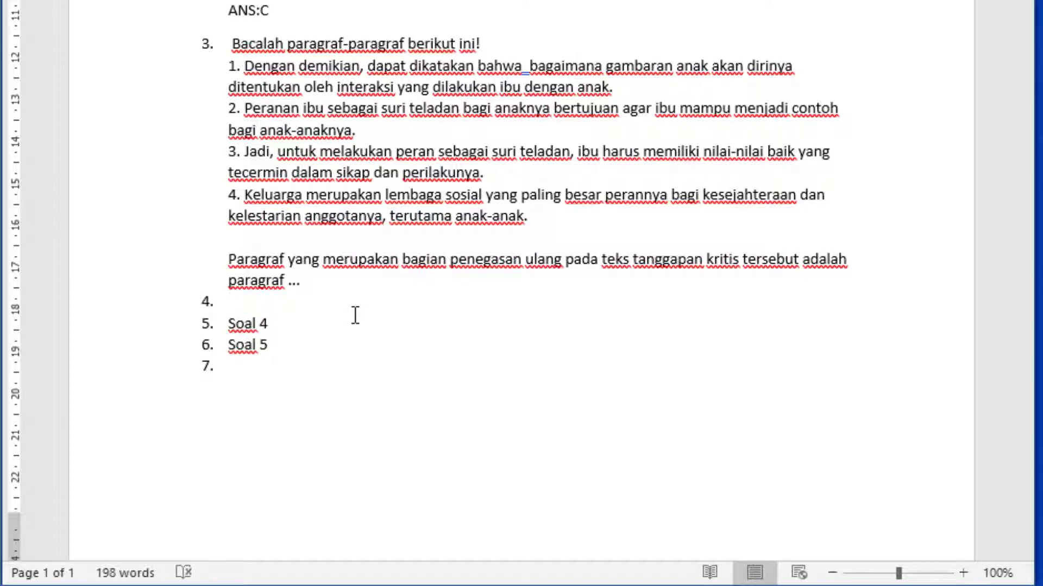
{"action": "key", "text": "BackSpace"}
{"action": "type", "text": "a. "}
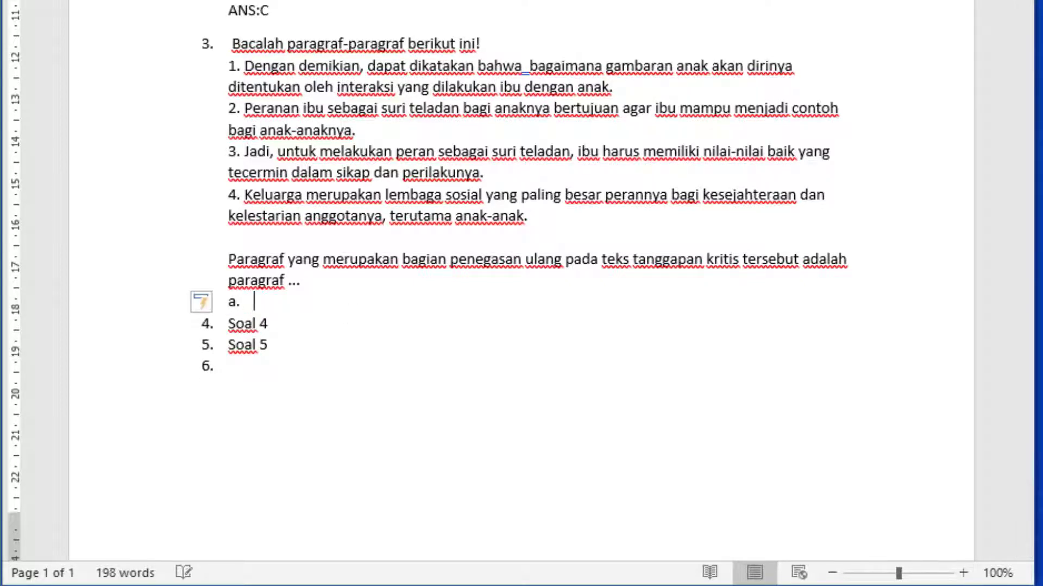
{"action": "type", "text": "1 D"}
{"action": "key", "text": "BackSpace"}
{"action": "type", "text": "dan 3"}
{"action": "key", "text": "Return"}
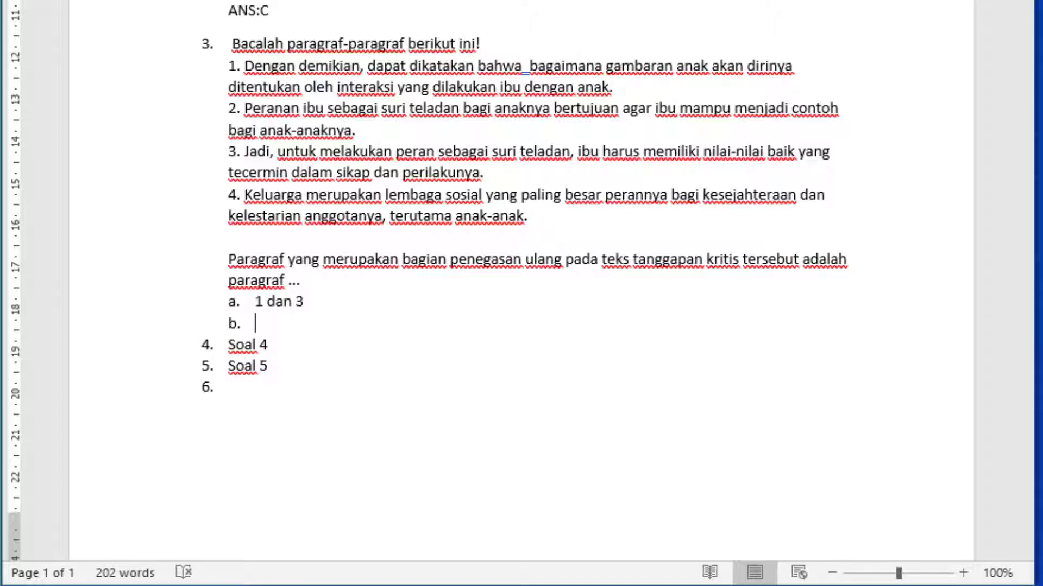
Enter the options "2 dan 4", "1 dan 2" and "3 dan 4" as b to d of item 3
{"action": "type", "text": "2 dan 4"}
{"action": "key", "text": "Return"}
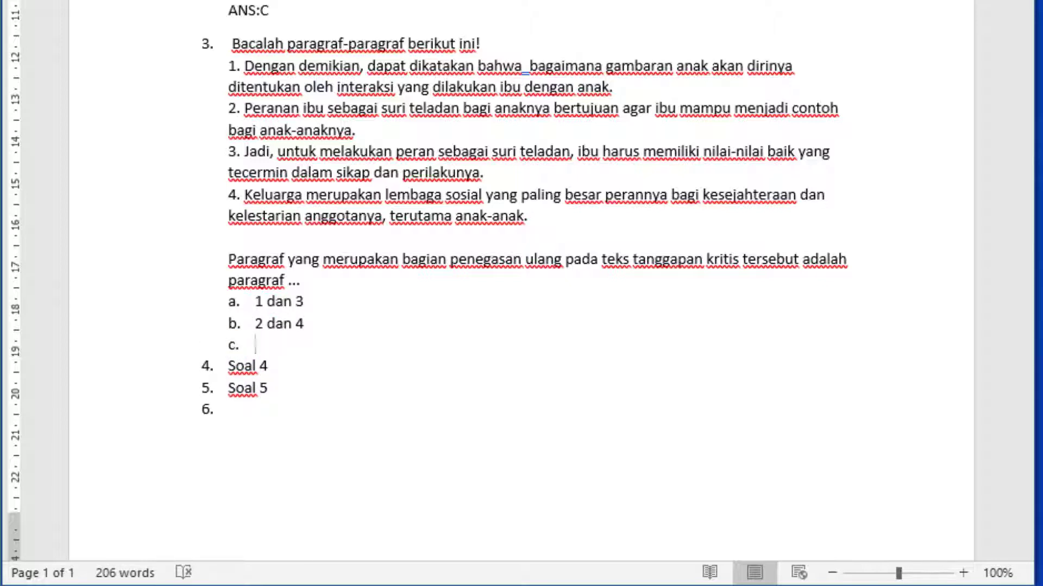
{"action": "type", "text": "1 dan 2"}
{"action": "key", "text": "Return"}
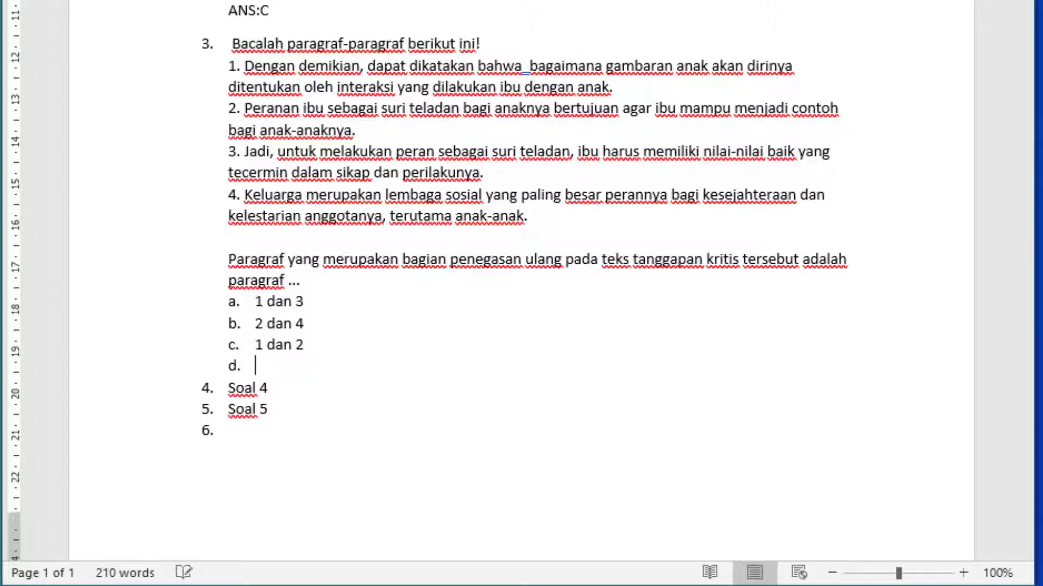
{"action": "type", "text": "3 dan 5"}
{"action": "key", "text": "BackSpace"}
{"action": "type", "text": "4"}
Add an unnumbered answer line "ANS:A" below option d of item 3
{"action": "key", "text": "Return"}
{"action": "key", "text": "BackSpace"}
{"action": "key", "text": "BackSpace"}
{"action": "key", "text": "BackSpace"}
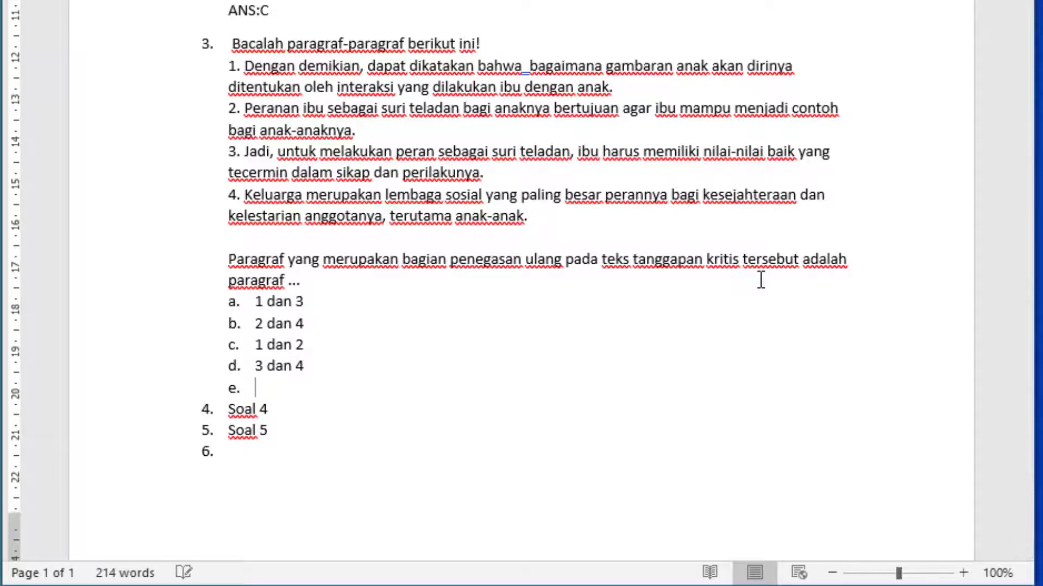
{"action": "key", "text": "BackSpace"}
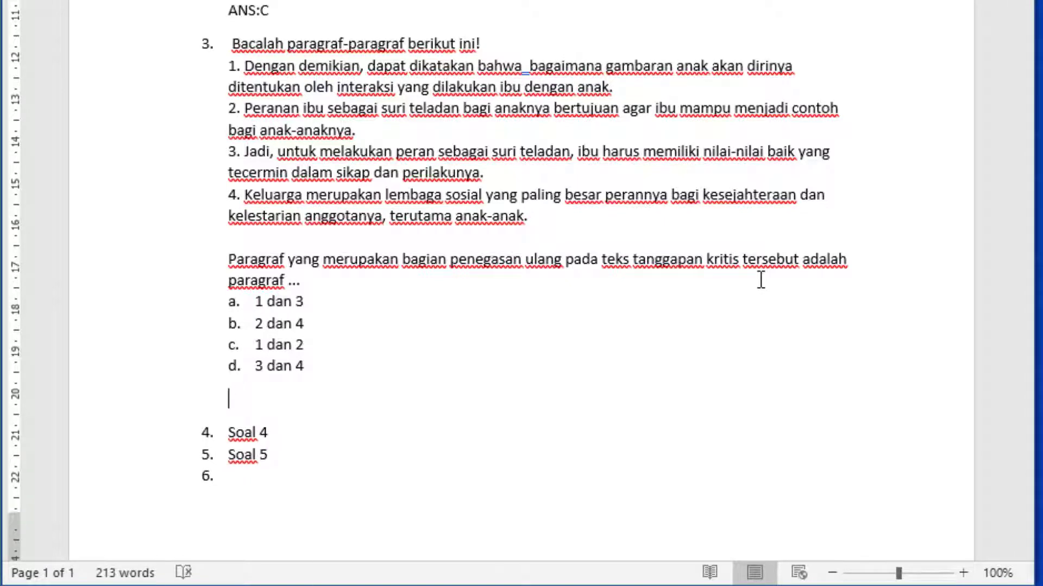
{"action": "type", "text": "ANS :A"}
Copy the reading passage for questions 18 and 19, together with the text of question 18, from the web page in Firefox
{"action": "scroll", "coordinate": [761, 279], "scroll_direction": "down", "scroll_amount": 3}
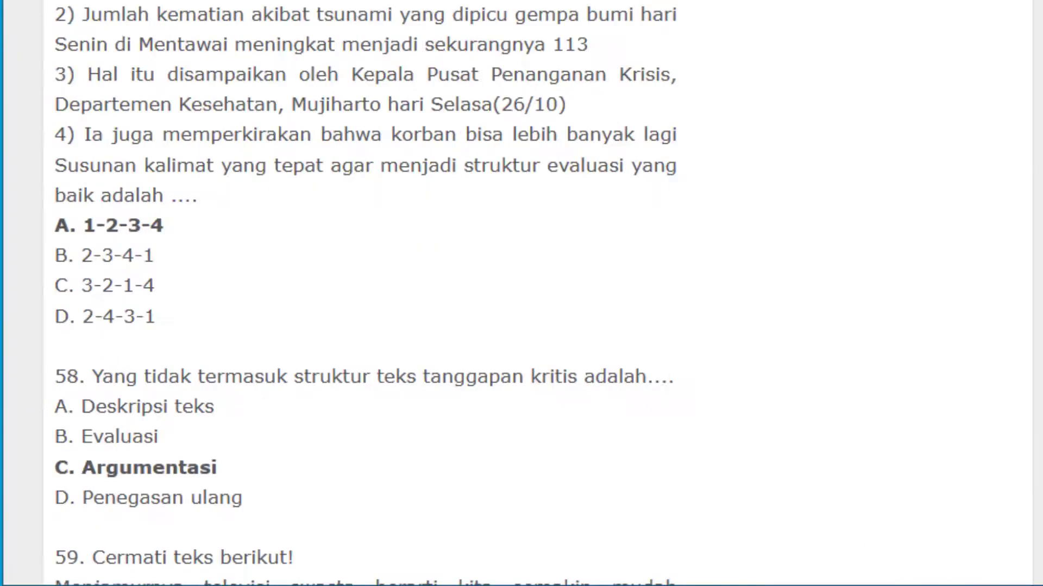
{"action": "scroll", "coordinate": [312, 391], "scroll_direction": "up", "scroll_amount": 5}
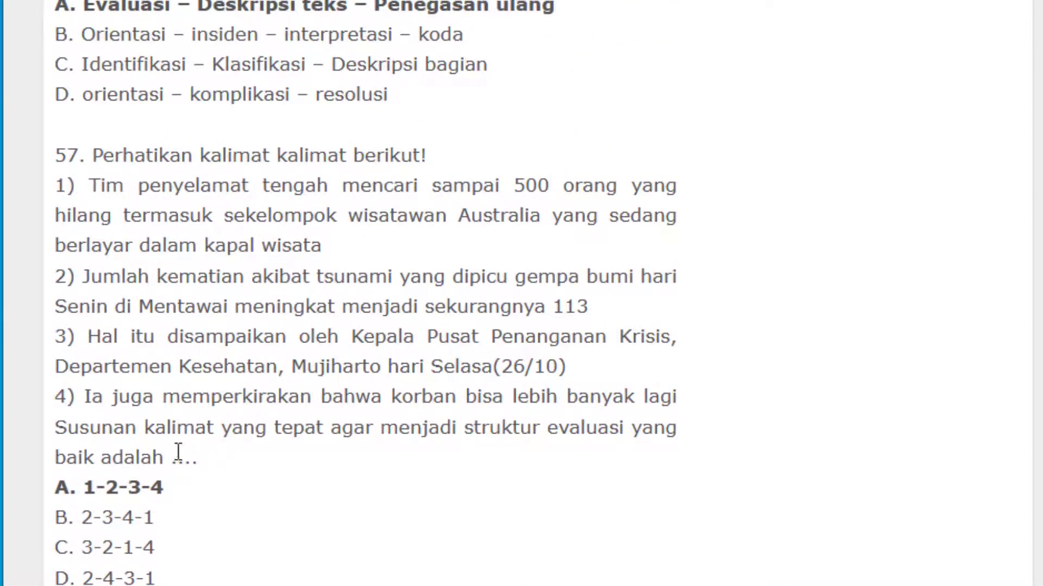
{"action": "scroll", "coordinate": [442, 235], "scroll_direction": "down", "scroll_amount": 12}
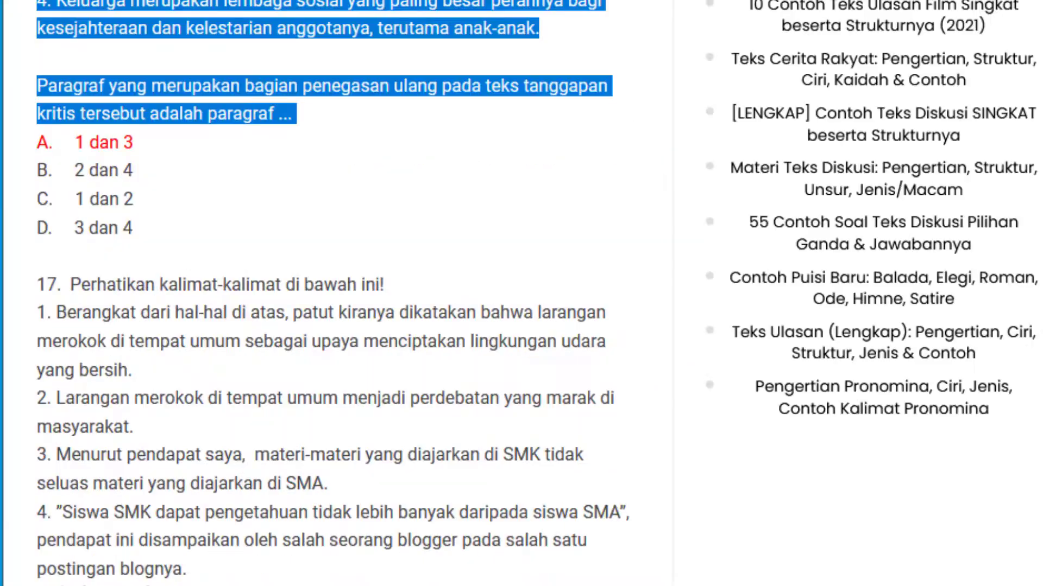
{"action": "scroll", "coordinate": [284, 86], "scroll_direction": "down", "scroll_amount": 5}
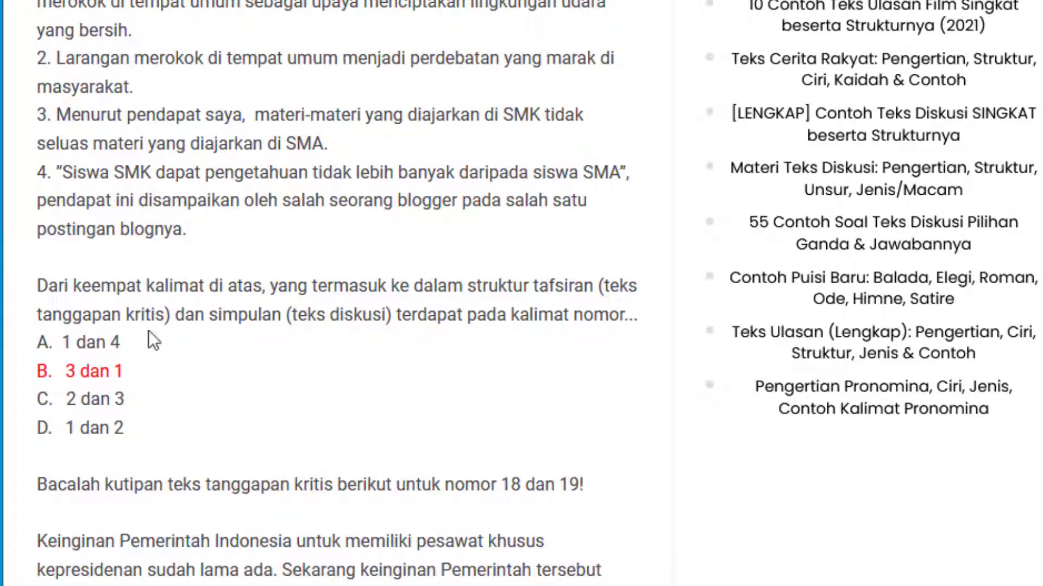
{"action": "scroll", "coordinate": [153, 341], "scroll_direction": "down", "scroll_amount": 12}
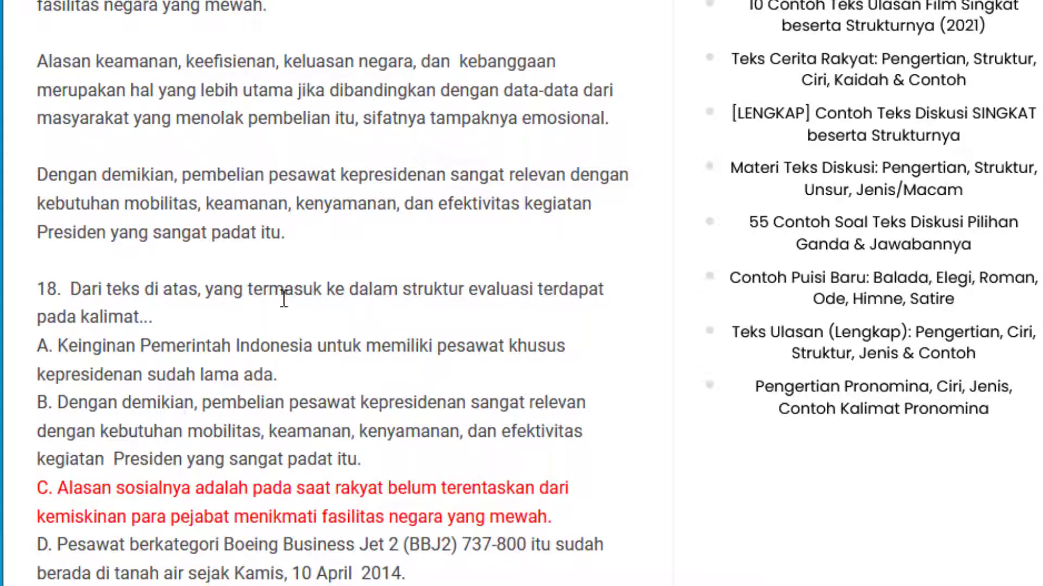
{"action": "scroll", "coordinate": [468, 307], "scroll_direction": "up", "scroll_amount": 5}
{"action": "left_click_drag", "start_coordinate": [37, 86], "coordinate": [307, 110]}
{"action": "left_click", "coordinate": [290, 228]}
{"action": "scroll", "coordinate": [219, 561], "scroll_direction": "down", "scroll_amount": 4}
{"action": "scroll", "coordinate": [140, 537], "scroll_direction": "up", "scroll_amount": 2}
{"action": "left_click_drag", "start_coordinate": [153, 547], "coordinate": [39, 264]}
{"action": "scroll", "coordinate": [98, 287], "scroll_direction": "up", "scroll_amount": 5}
{"action": "right_click", "coordinate": [40, 264]}
{"action": "left_click", "coordinate": [76, 280]}
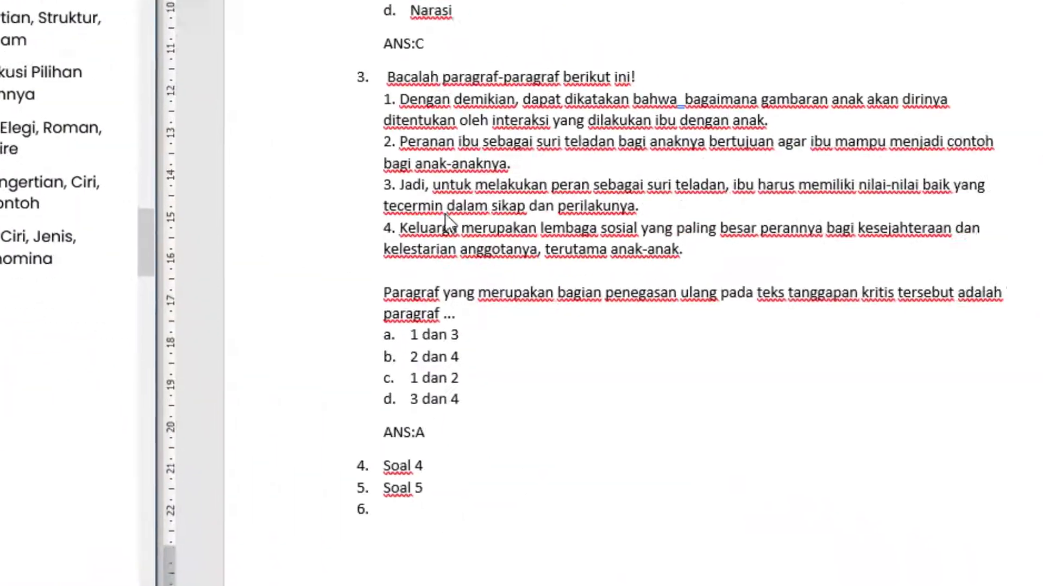
Paste the copied text into item 4 of the Word document, replacing "Soal 4", and remove "untuk nomor 18 dan 19!" from its first line
{"action": "left_click", "coordinate": [285, 426]}
{"action": "left_click", "coordinate": [287, 425]}
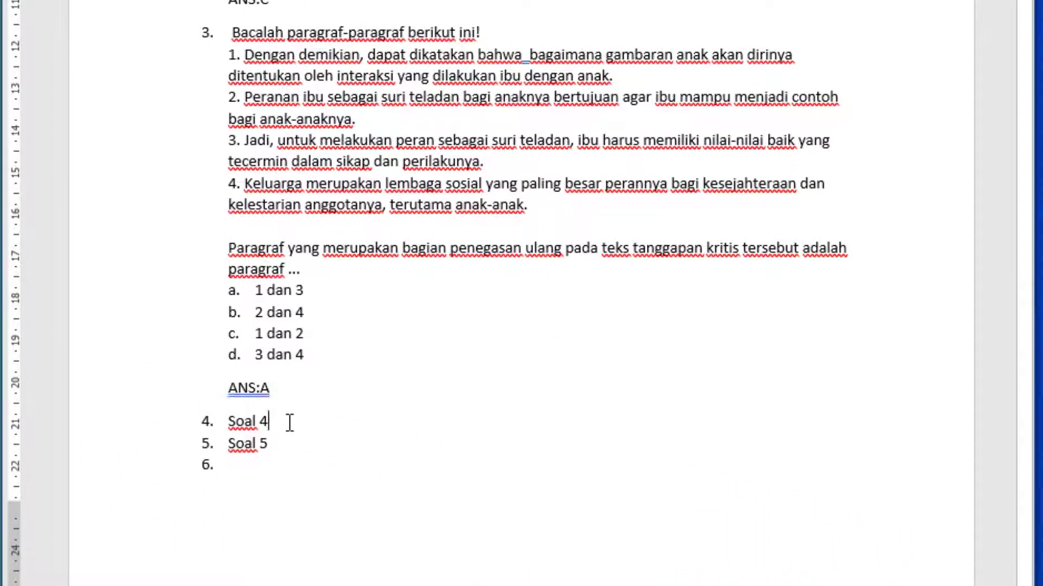
{"action": "key", "text": "ctrl+v"}
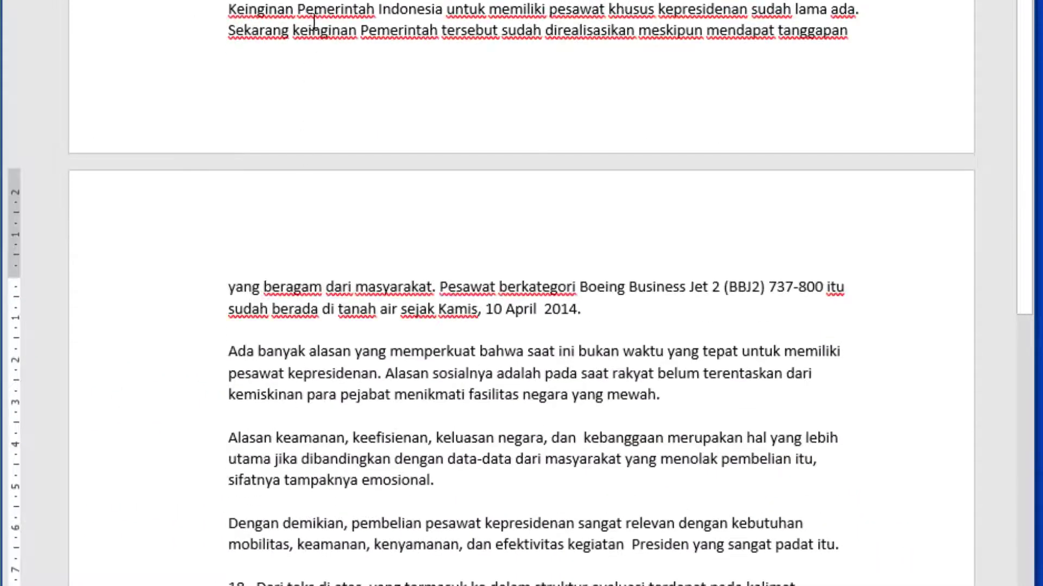
{"action": "scroll", "coordinate": [275, 63], "scroll_direction": "up", "scroll_amount": 2}
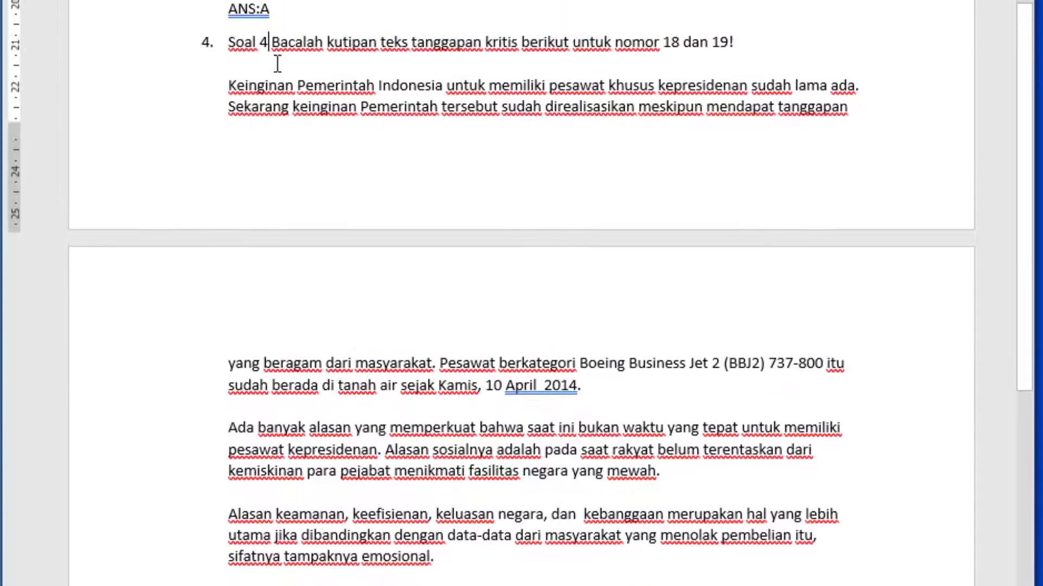
{"action": "key", "text": "BackSpace"}
{"action": "key", "text": "BackSpace"}
{"action": "key", "text": "BackSpace"}
{"action": "key", "text": "BackSpace"}
{"action": "key", "text": "BackSpace"}
{"action": "key", "text": "BackSpace"}
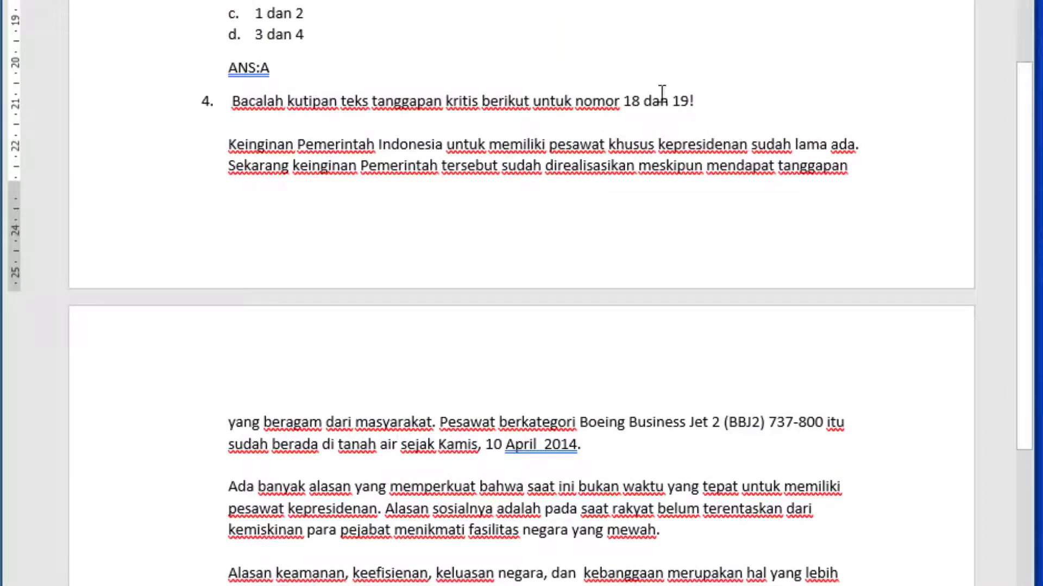
{"action": "left_click_drag", "start_coordinate": [721, 101], "coordinate": [540, 100]}
{"action": "key", "text": "BackSpace"}
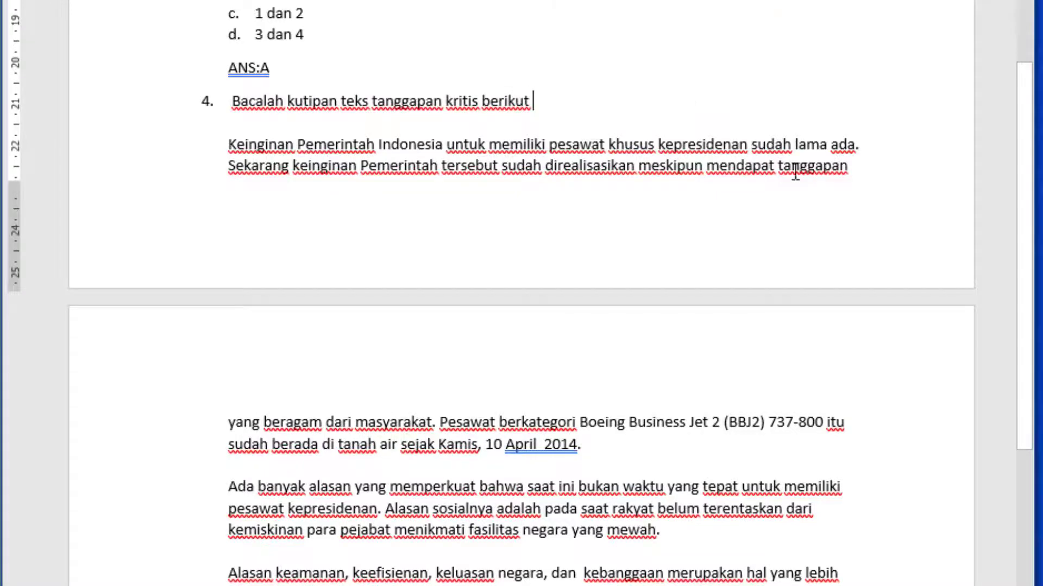
{"action": "scroll", "coordinate": [578, 206], "scroll_direction": "down", "scroll_amount": 3}
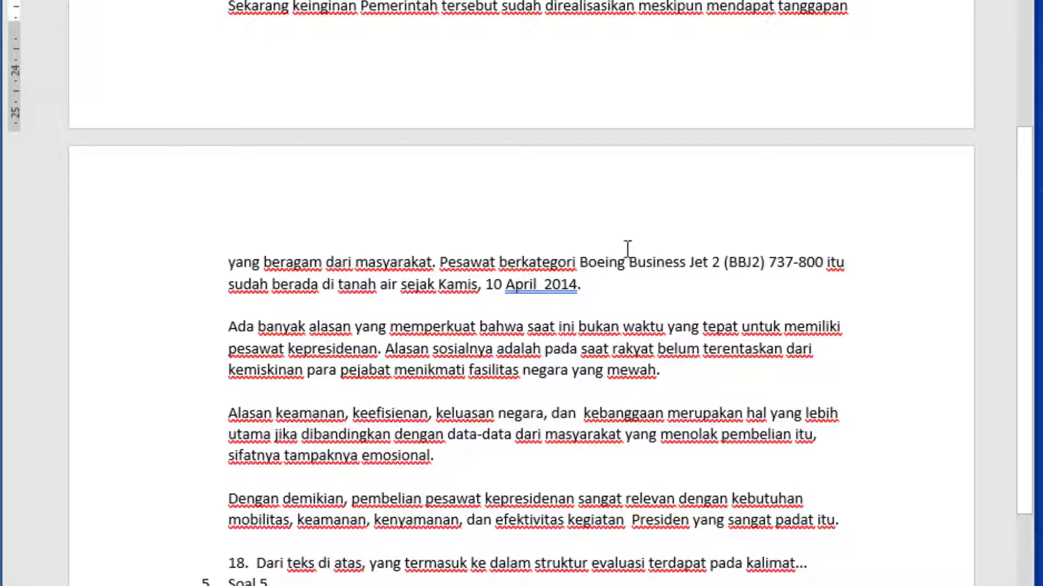
{"action": "scroll", "coordinate": [619, 251], "scroll_direction": "down", "scroll_amount": 2}
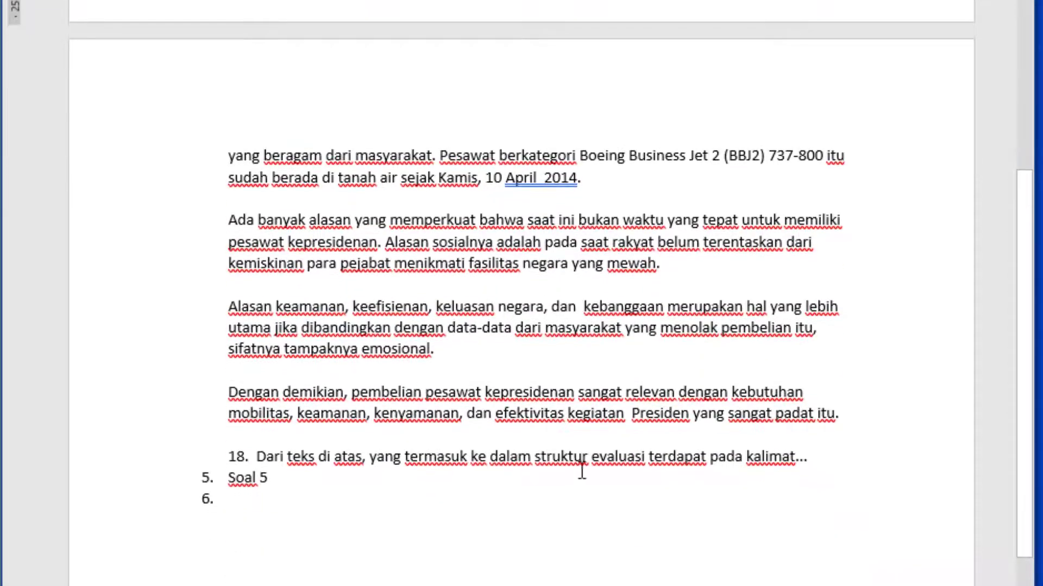
{"action": "left_click", "coordinate": [860, 457]}
{"action": "key", "text": "Return"}
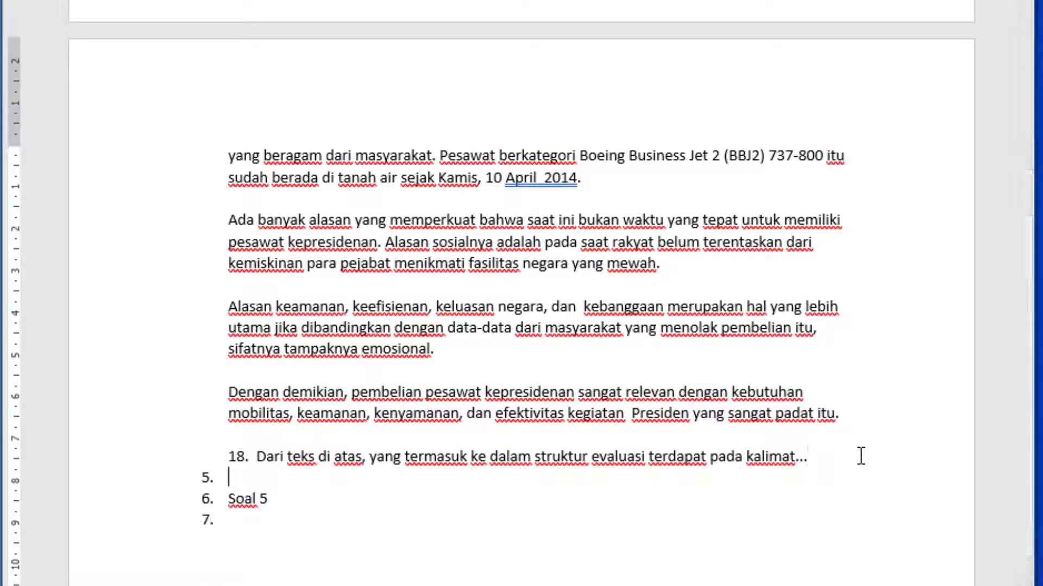
{"action": "key", "text": "BackSpace"}
{"action": "type", "text": "a"}
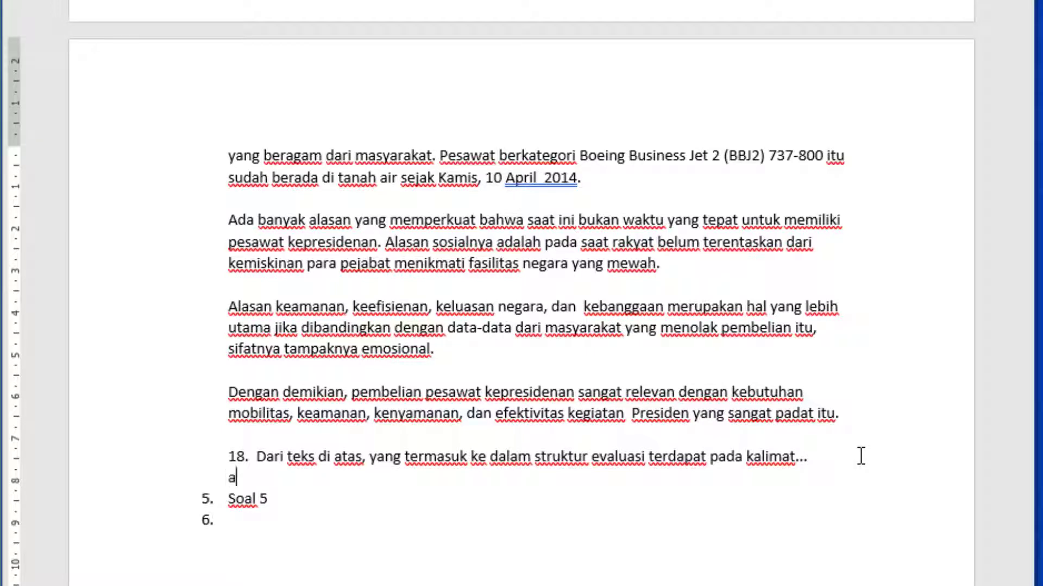
{"action": "type", "text": "."}
{"action": "key", "text": "BackSpace"}
{"action": "key", "text": "BackSpace"}
{"action": "key", "text": "BackSpace"}
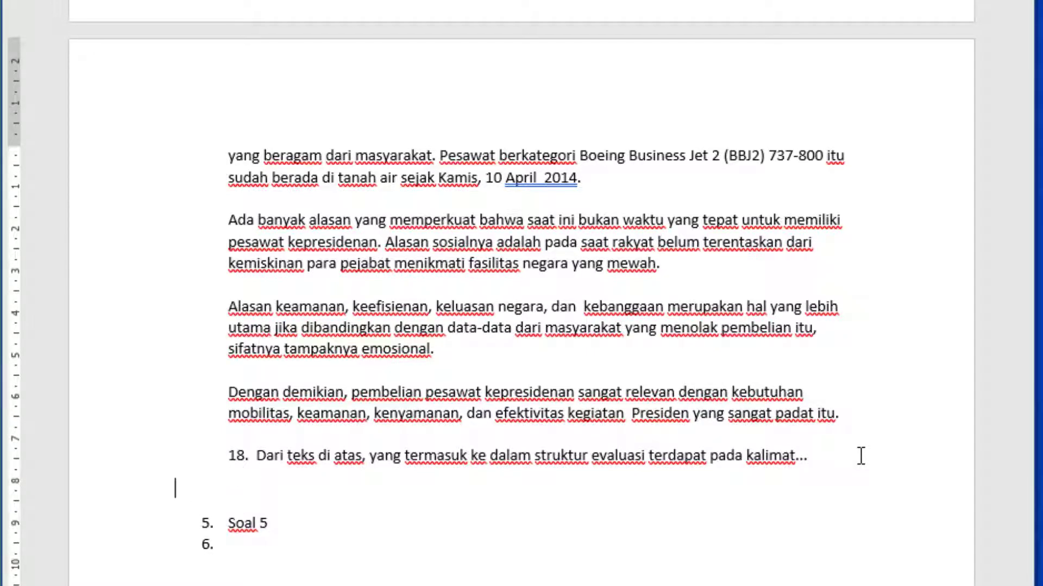
{"action": "key", "text": "Return"}
{"action": "type", "text": "a"}
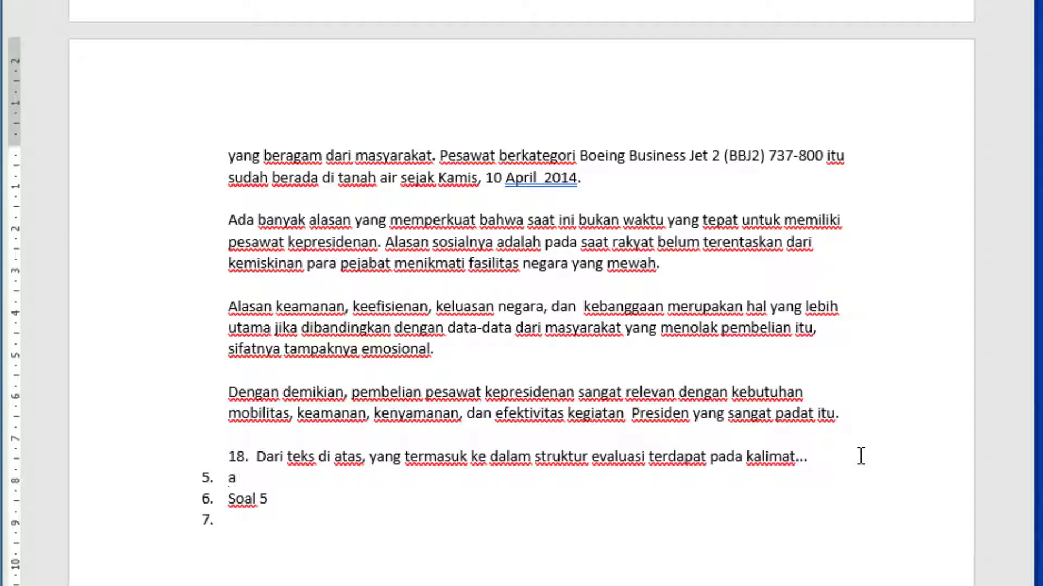
{"action": "key", "text": "BackSpace"}
{"action": "key", "text": "BackSpace"}
{"action": "type", "text": "a."}
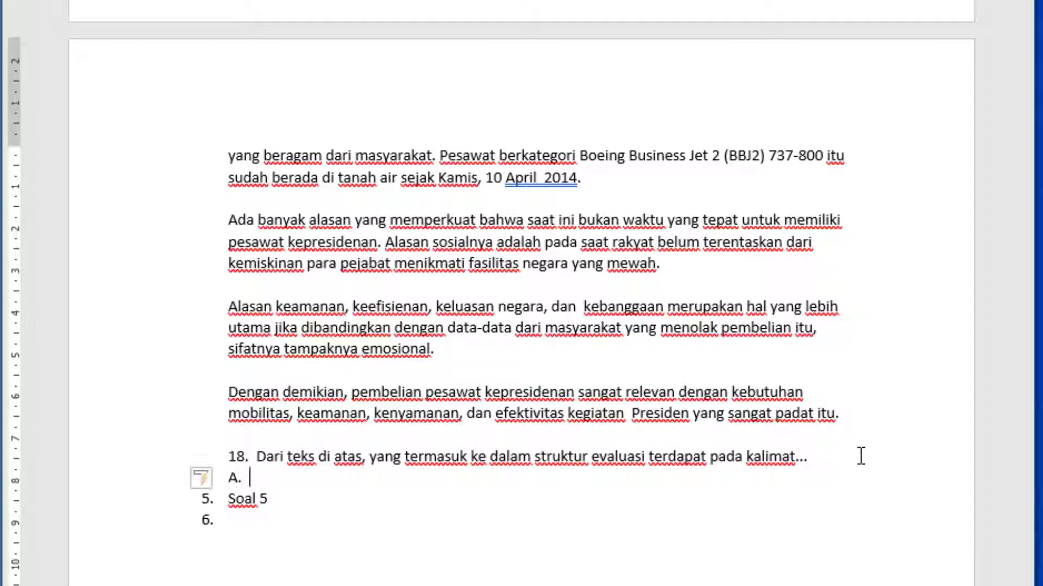
{"action": "key", "text": "BackSpace"}
{"action": "type", "text": "a"}
{"action": "key", "text": "BackSpace"}
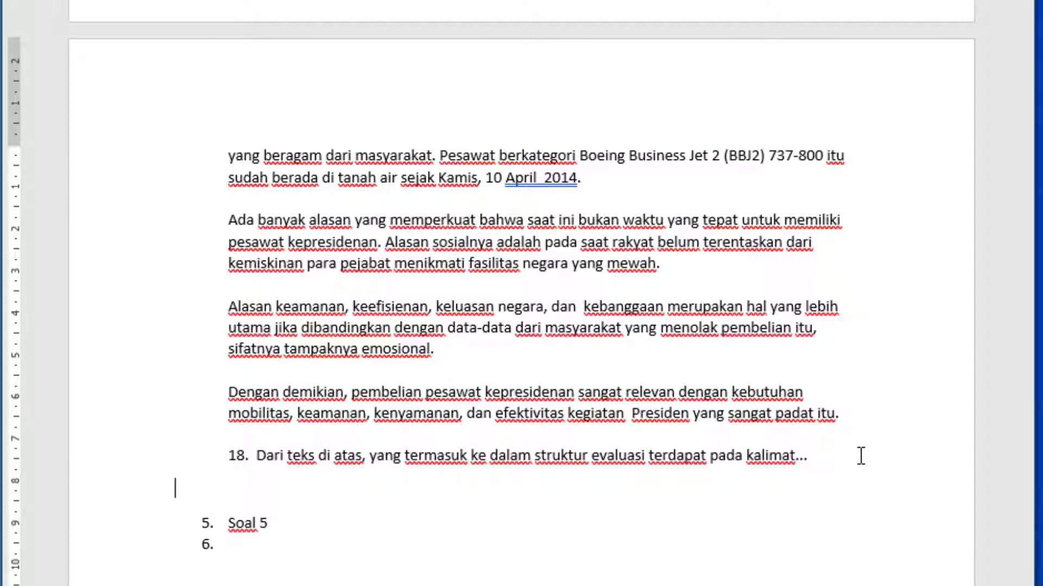
{"action": "type", "text": "a"}
{"action": "key", "text": "BackSpace"}
{"action": "key", "text": "BackSpace"}
{"action": "key", "text": "BackSpace"}
Start an automatic lettered list with "A." on a new line below the question text of item 4
{"action": "key", "text": "Return"}
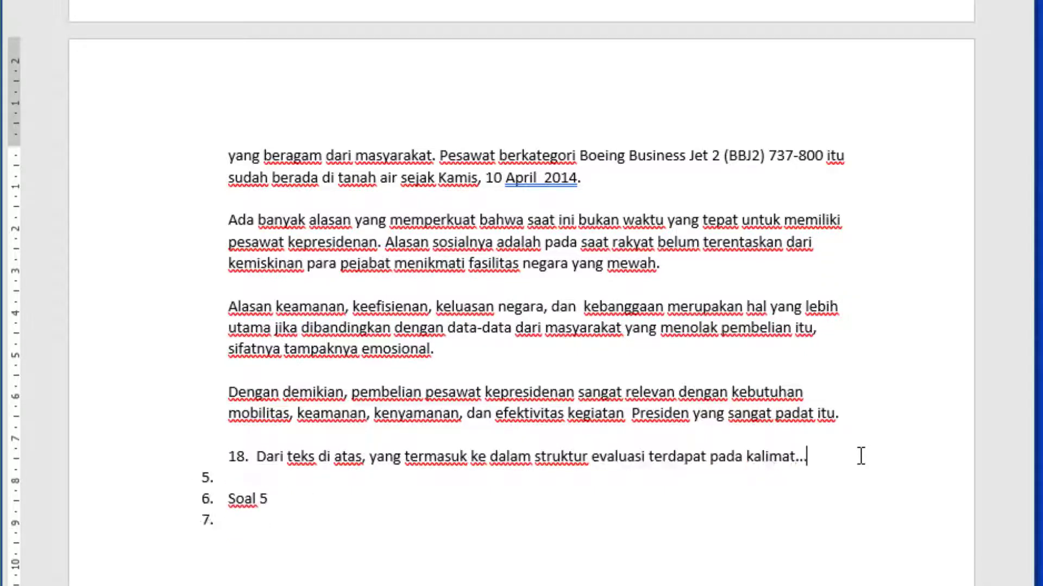
{"action": "key", "text": "BackSpace"}
{"action": "type", "text": "a. "}
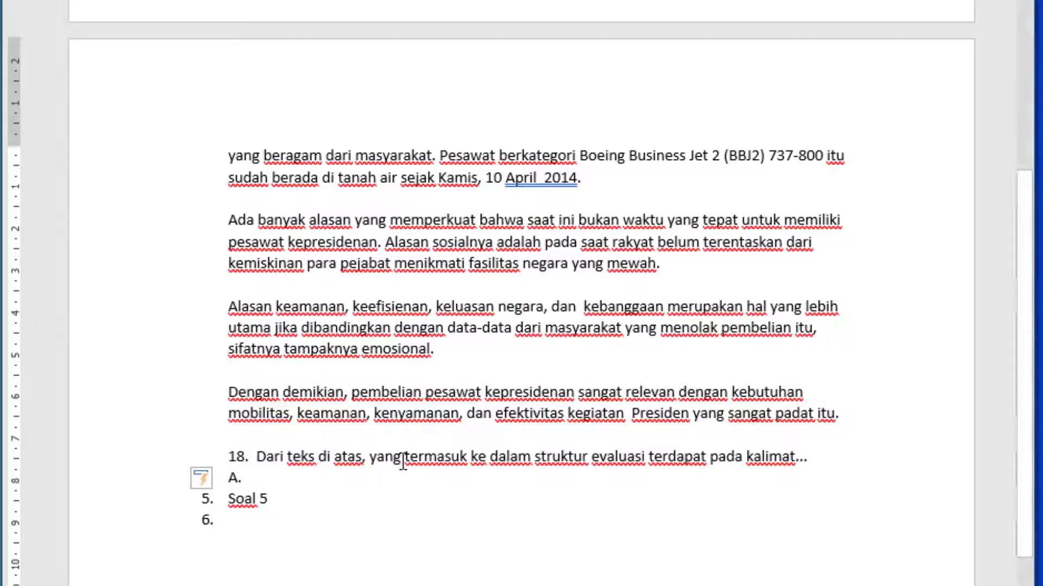
{"action": "type", "text": "a"}
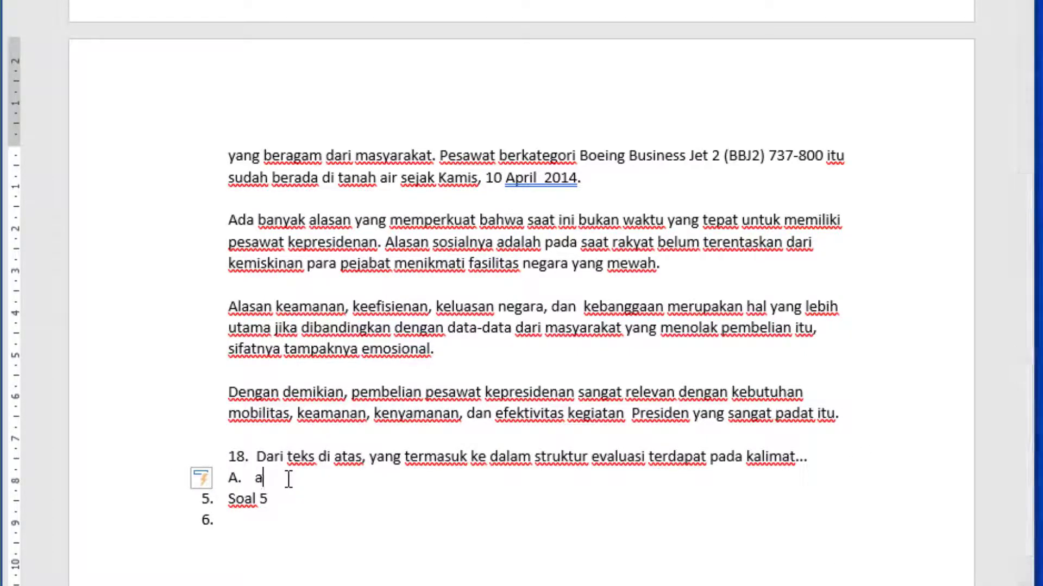
Extend the option list below question 18 in item 4 to a second entry and change its numbering format to lowercase a., b., c
{"action": "key", "text": "Return"}
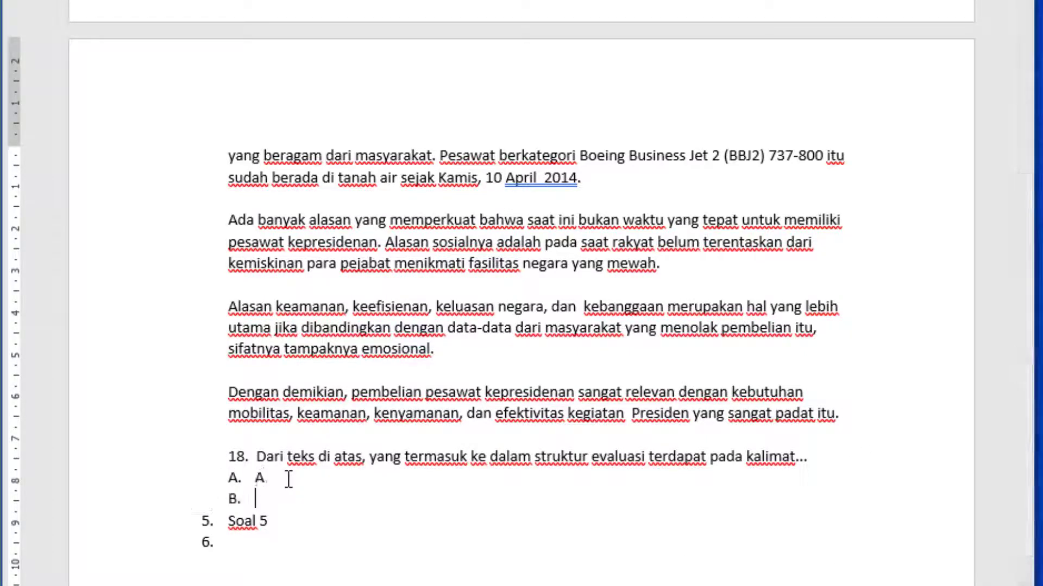
{"action": "left_click", "coordinate": [232, 477]}
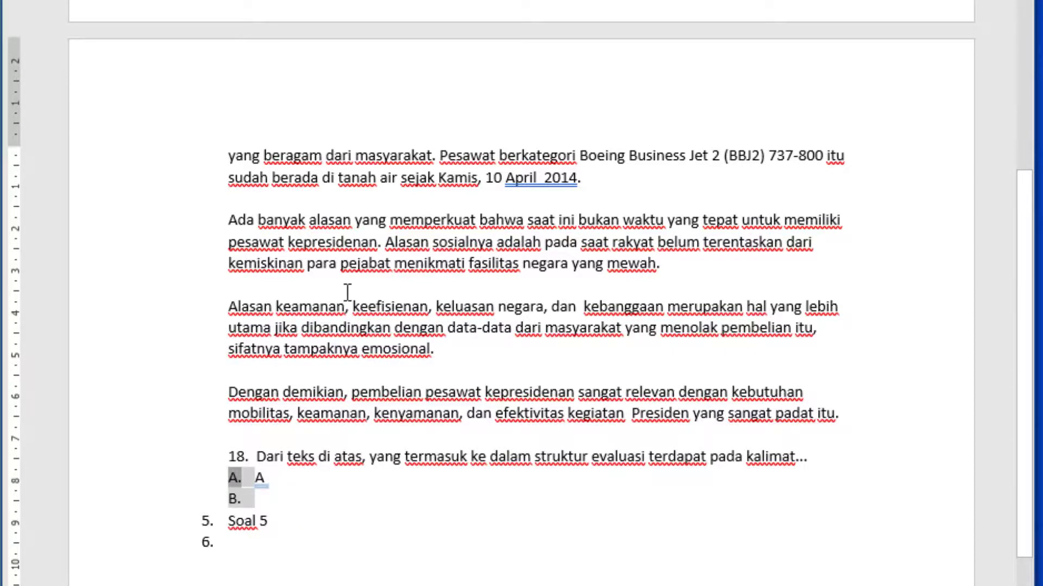
{"action": "scroll", "coordinate": [349, 298], "scroll_direction": "up", "scroll_amount": 10}
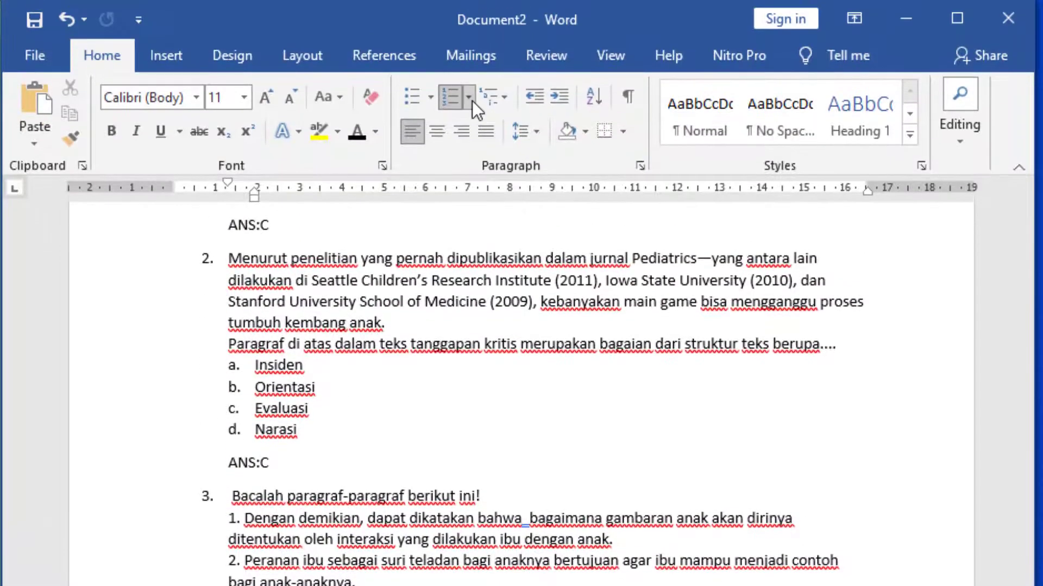
{"action": "left_click", "coordinate": [469, 98]}
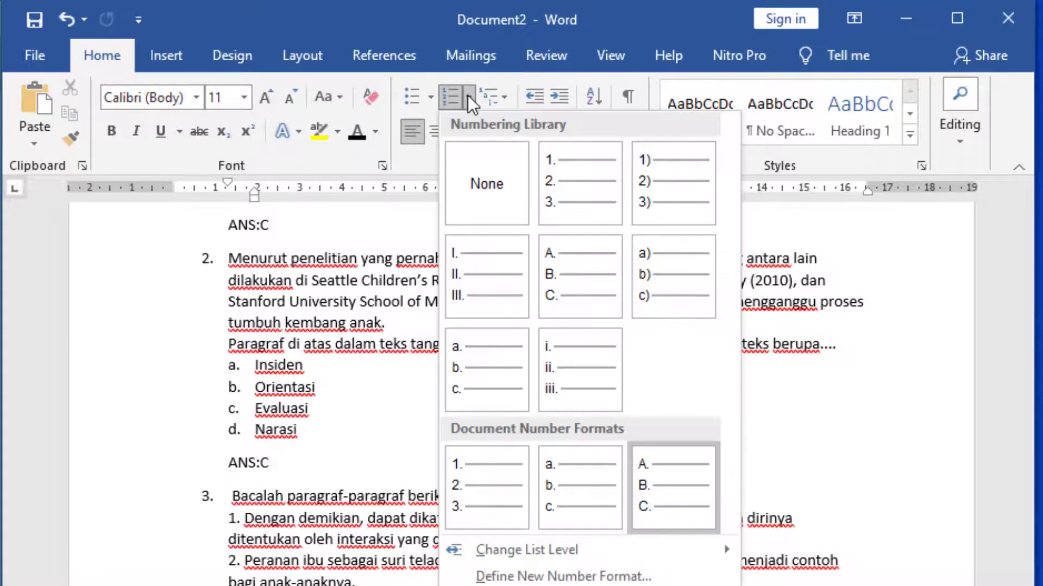
{"action": "left_click", "coordinate": [599, 478]}
{"action": "scroll", "coordinate": [599, 478], "scroll_direction": "down", "scroll_amount": 15}
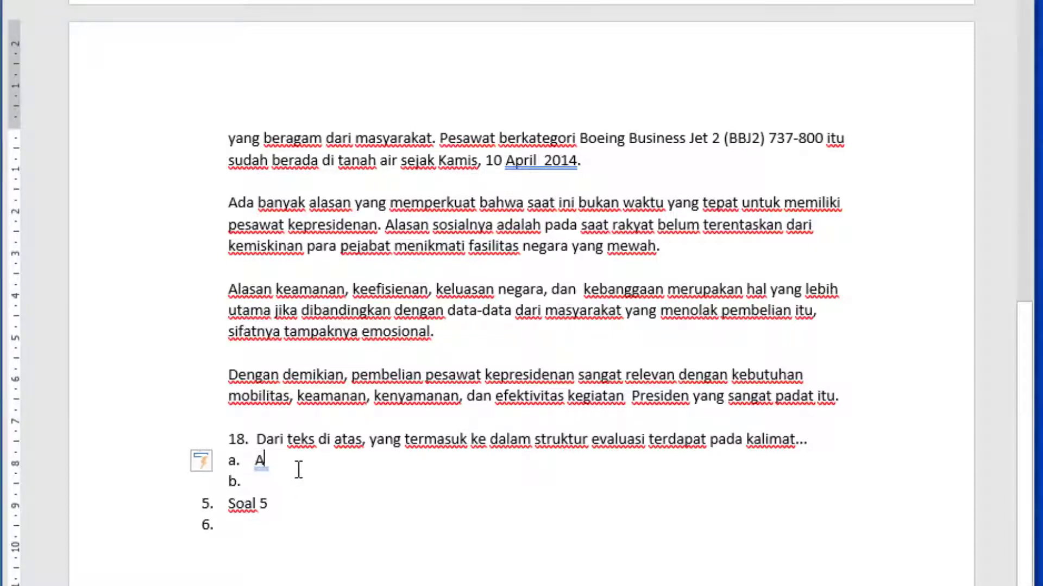
Fill options a to d of item 4 with the four answer texts copied from the web page, replacing the placeholder "A"
{"action": "key", "text": "BackSpace"}
{"action": "type", "text": "Keinginan Pemerintah Indonesia untuk memiliki pesawat khusus kepresidenan sudah lama ada."}
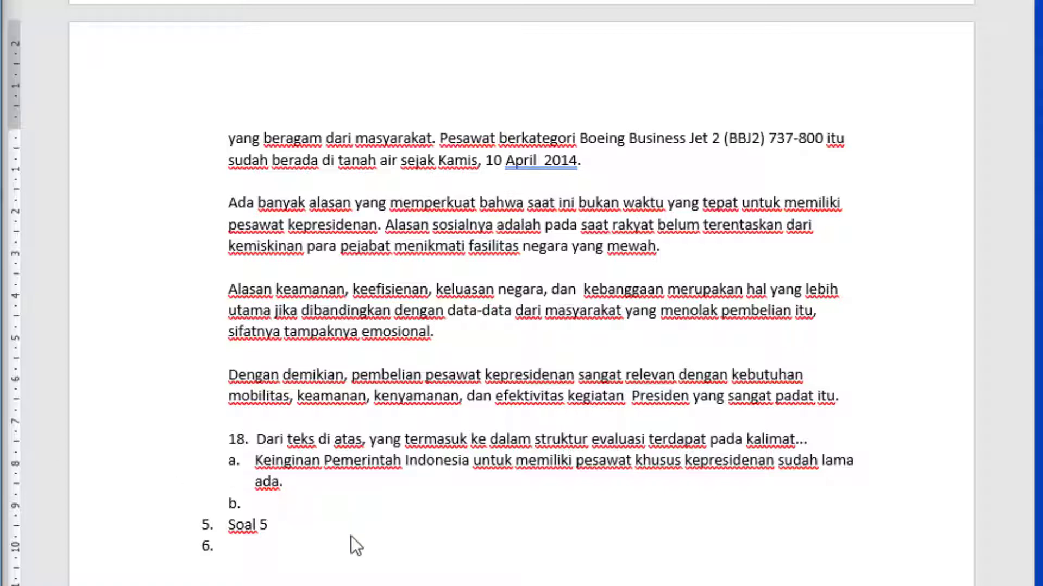
{"action": "left_click", "coordinate": [285, 508]}
{"action": "type", "text": "Dengan demikian, pembelian pesawat kepresidenan sangat relevan dengan kebutuhan mobilitas, keamanan, kenyamanan, dan efektivitas kegiatan  Presiden yang sangat padat itu."}
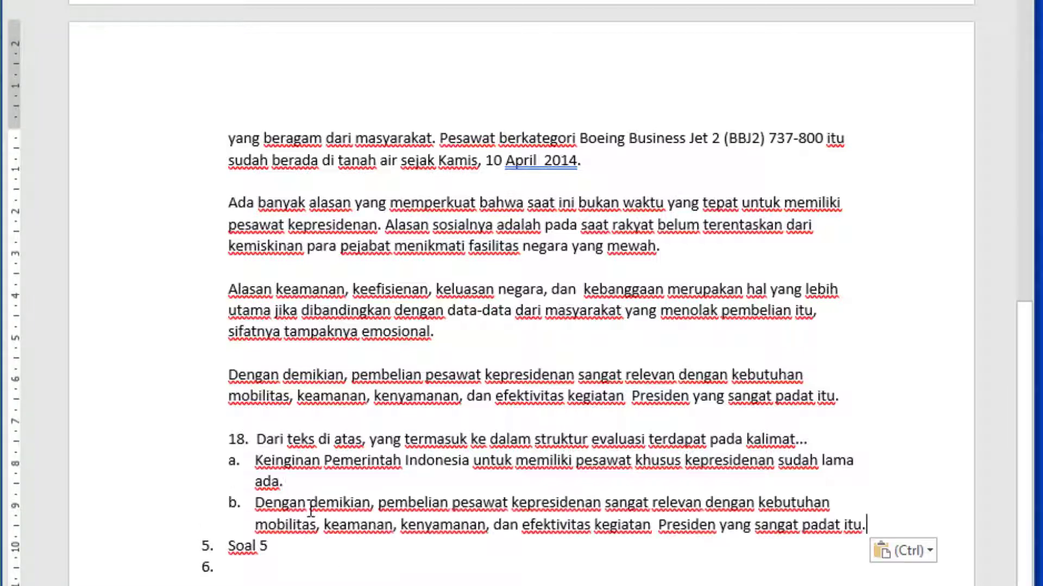
{"action": "key", "text": "Return"}
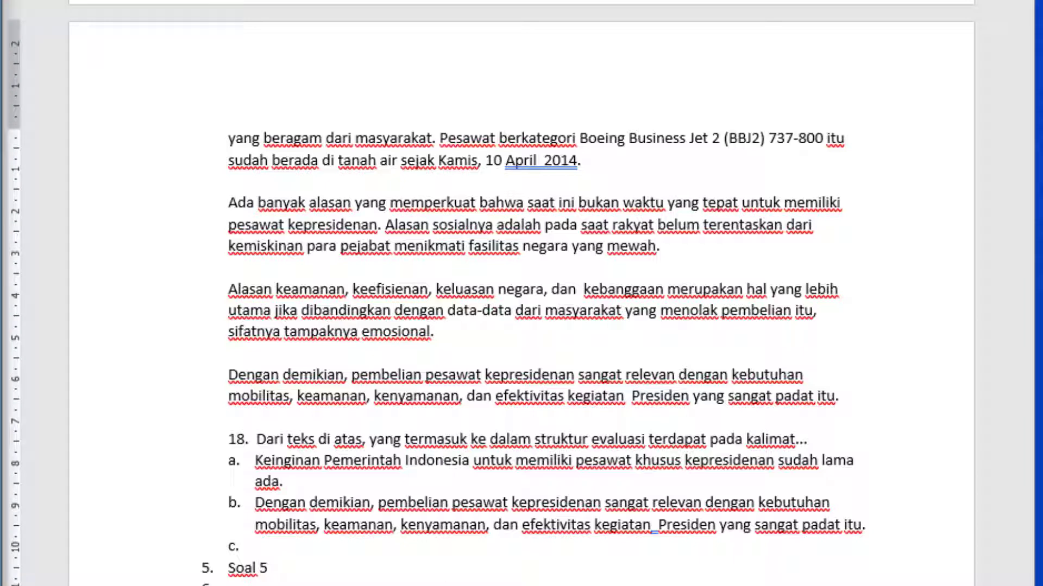
{"action": "type", "text": "Alasan sosialnya adalah pada saat rakyat belum terentaskan dari kemiskinan para pejabat menikmati fasilitas negara yang mewah."}
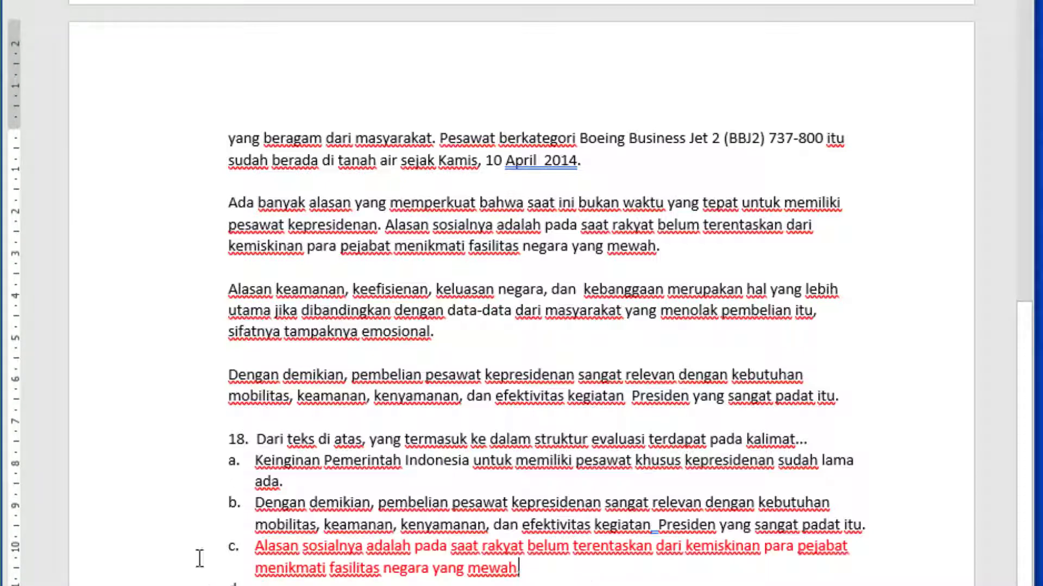
{"action": "key", "text": "Return"}
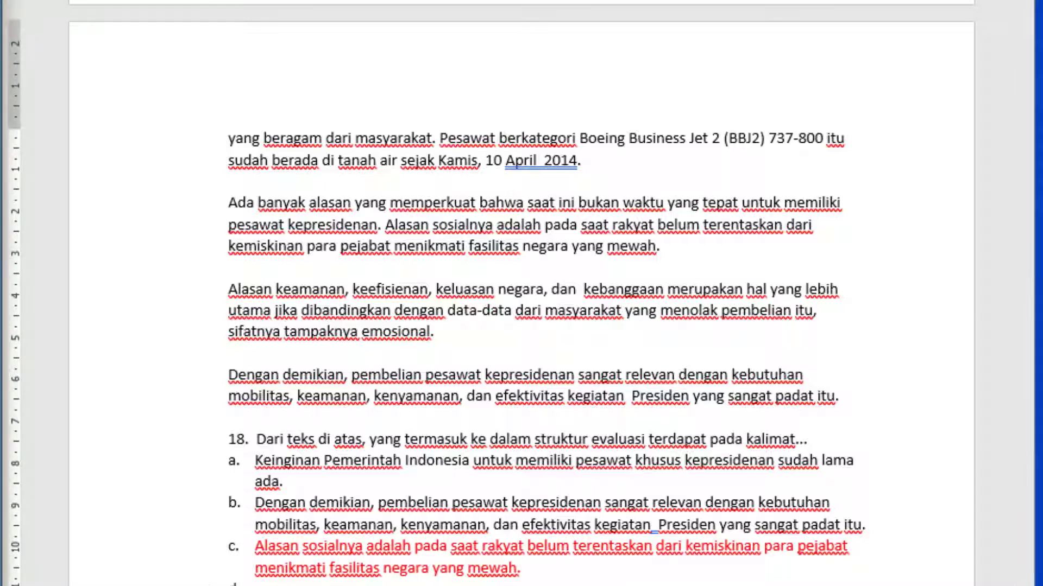
{"action": "type", "text": "Pesawat berkategori Boeing Business Jet 2 (BBJ2) 737-800 itu sudah berada di tanah air sejak Kamis, 10 April  2014."}
{"action": "scroll", "coordinate": [326, 416], "scroll_direction": "down", "scroll_amount": 3}
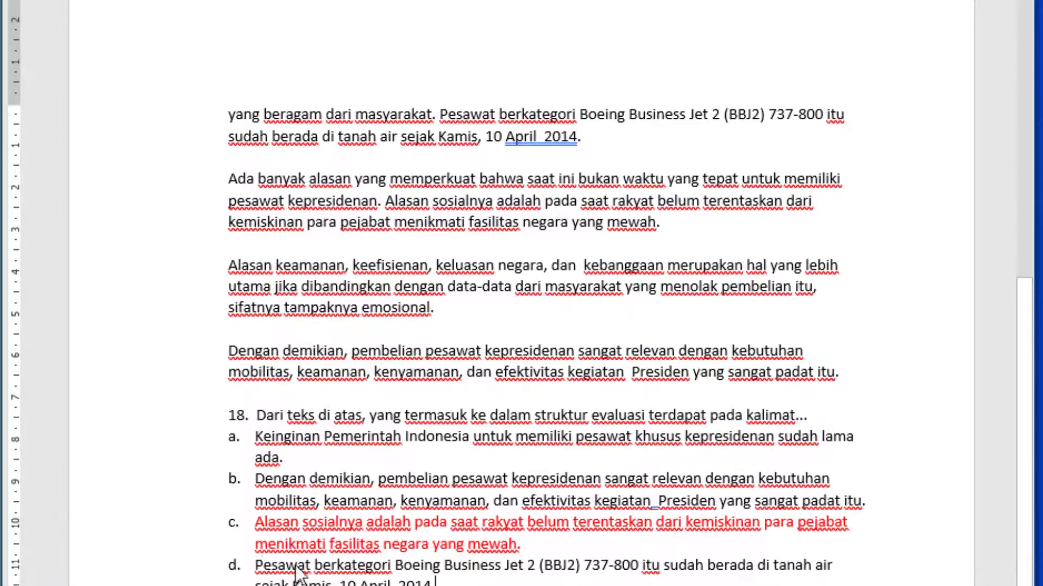
Add an unnumbered answer line "ANS:C" below option d of item 4
{"action": "key", "text": "Return"}
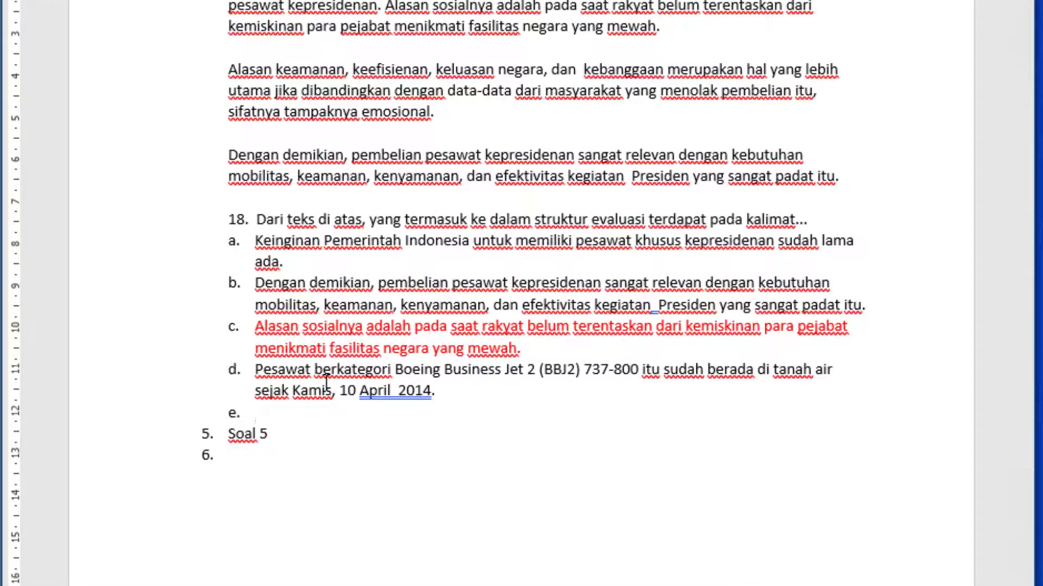
{"action": "key", "text": "BackSpace"}
{"action": "key", "text": "BackSpace"}
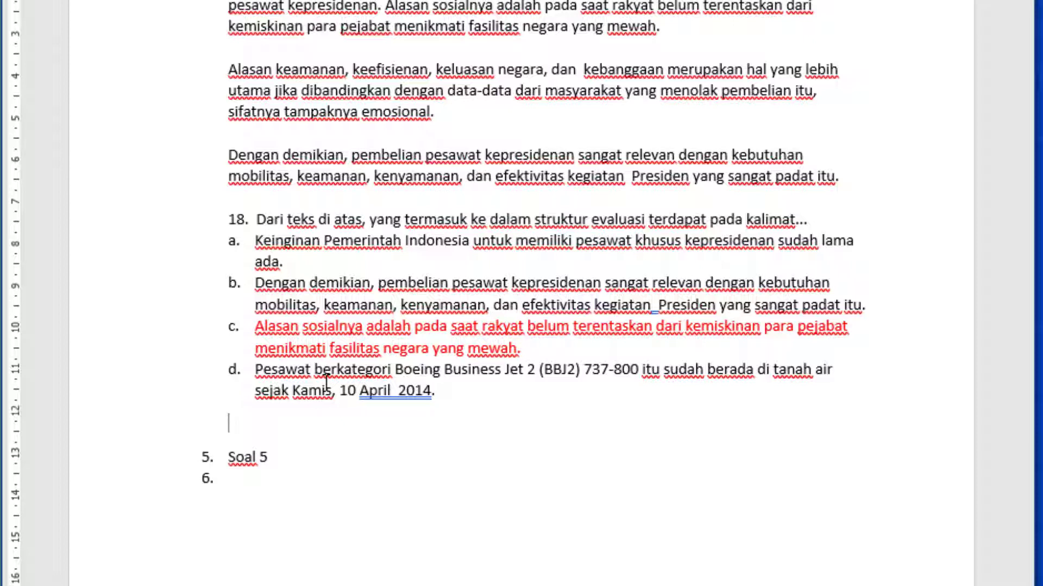
{"action": "type", "text": "ANS:C"}
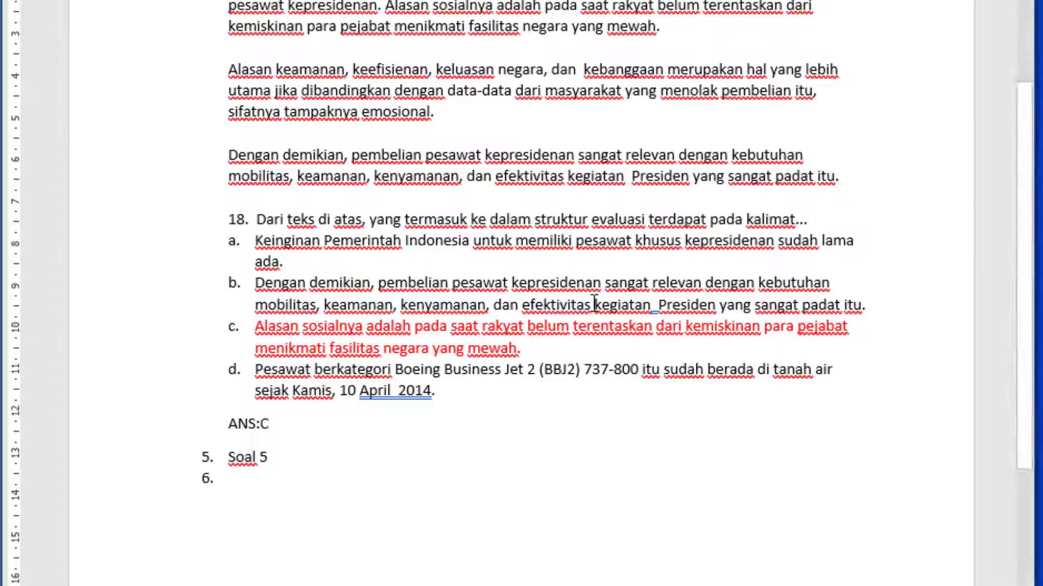
Set the font color of the whole document's text to black
{"action": "key", "text": "ctrl+a"}
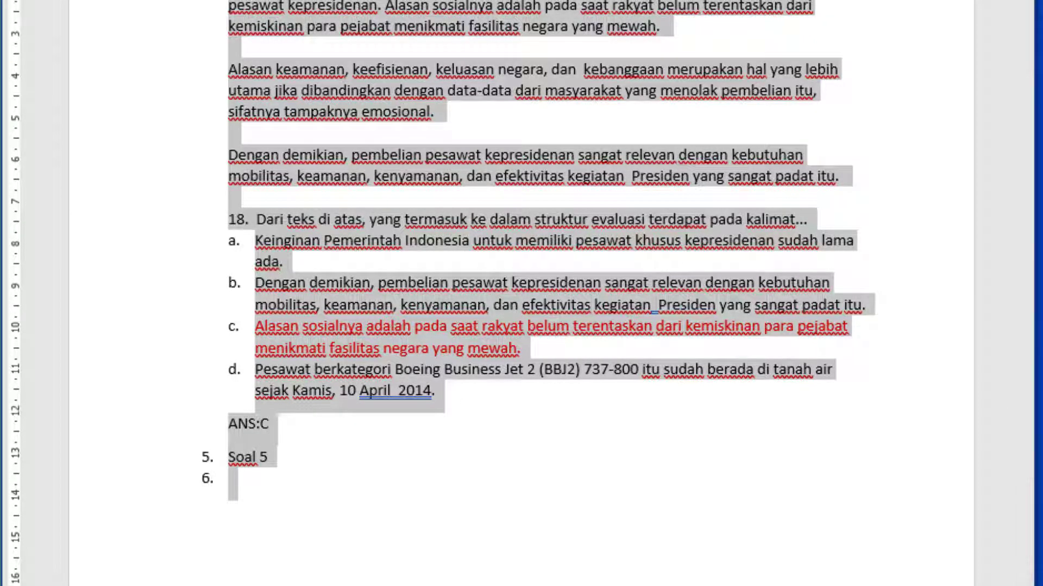
{"action": "left_click", "coordinate": [255, 0]}
{"action": "left_click", "coordinate": [511, 428]}
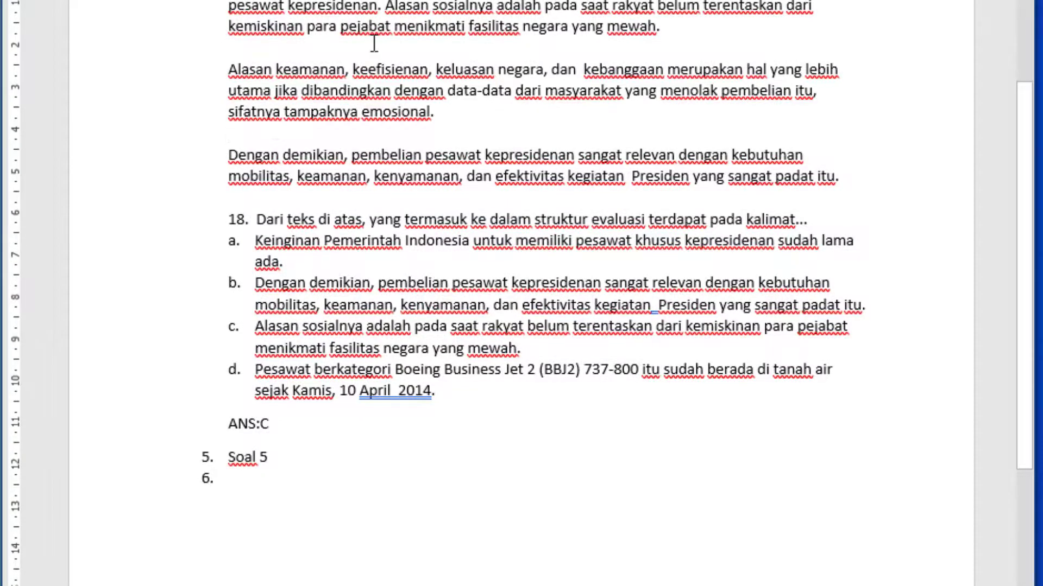
Check item 4 and delete the unused numbered items 5 ("Soal 5") and 6 below its answer line
{"action": "scroll", "coordinate": [373, 40], "scroll_direction": "up", "scroll_amount": 4}
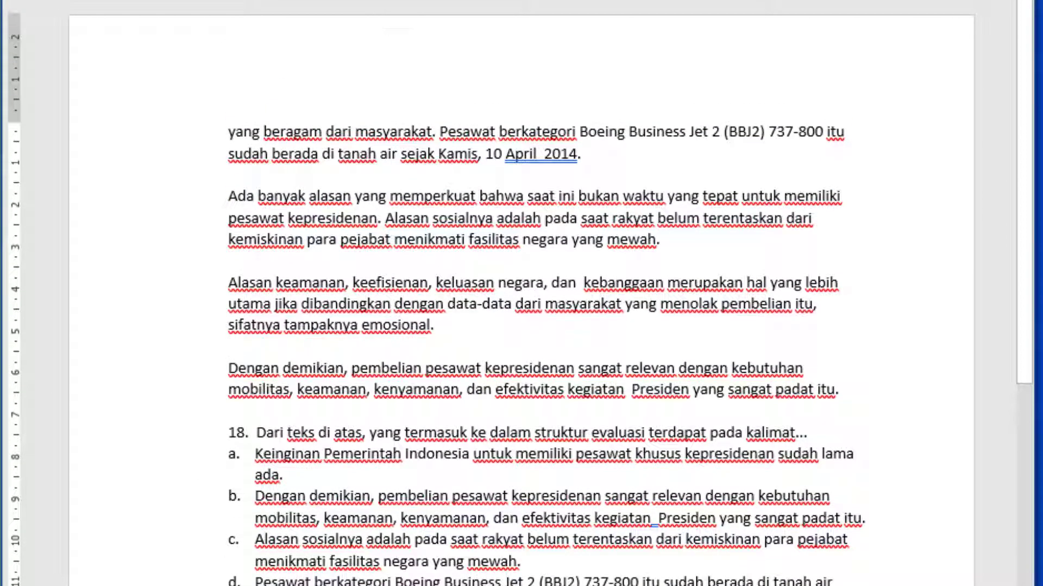
{"action": "left_click", "coordinate": [373, 0]}
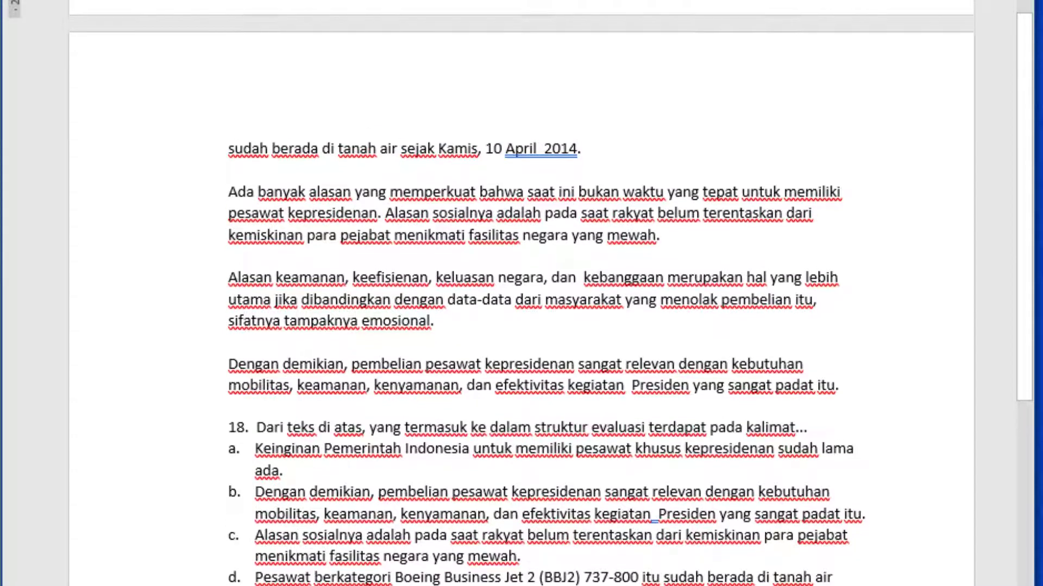
{"action": "scroll", "coordinate": [498, 214], "scroll_direction": "up", "scroll_amount": 4}
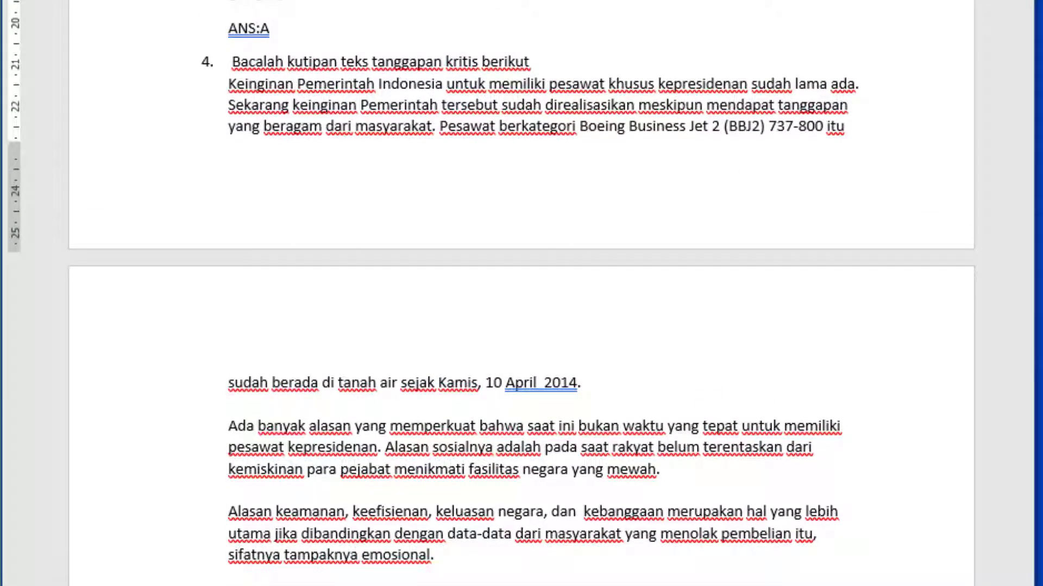
{"action": "scroll", "coordinate": [521, 293], "scroll_direction": "down", "scroll_amount": 7}
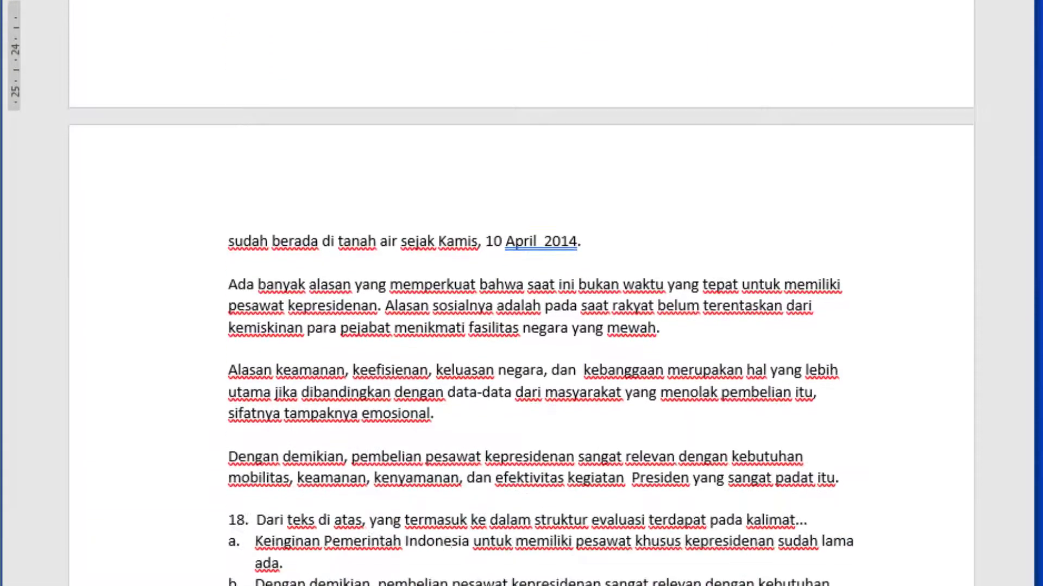
{"action": "scroll", "coordinate": [521, 293], "scroll_direction": "down", "scroll_amount": 7}
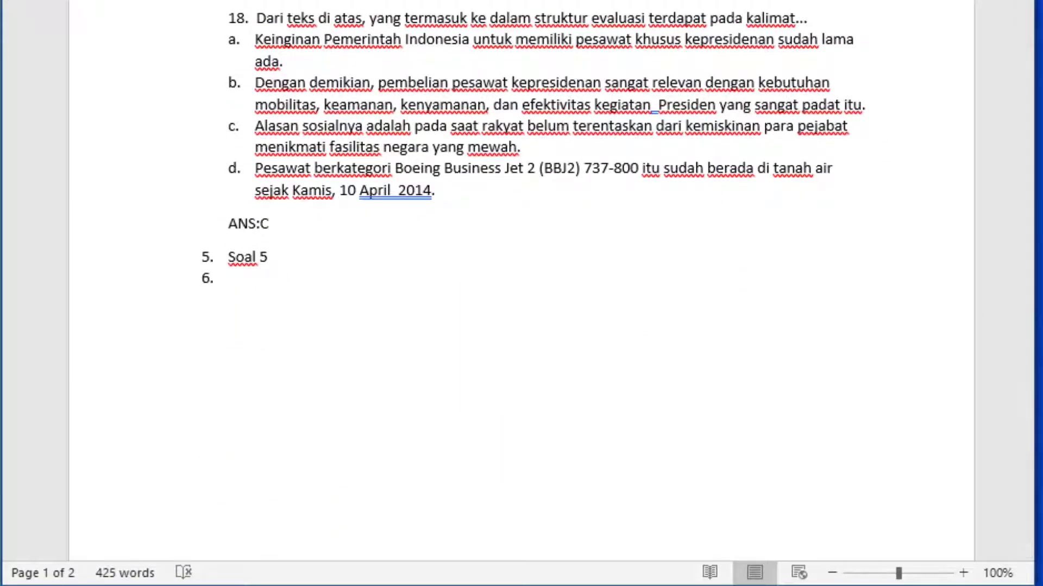
{"action": "scroll", "coordinate": [699, 225], "scroll_direction": "up", "scroll_amount": 5}
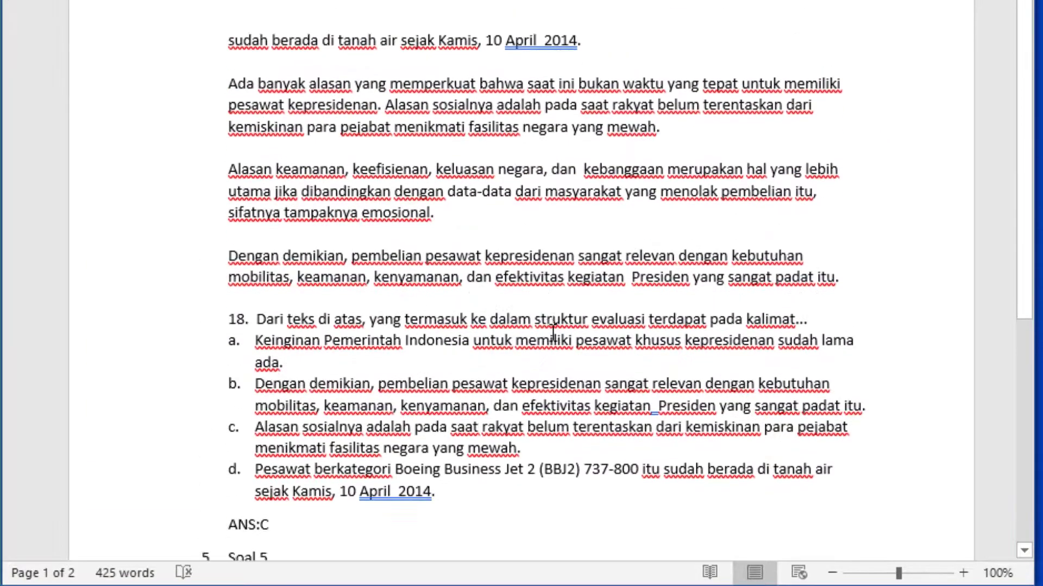
{"action": "scroll", "coordinate": [542, 318], "scroll_direction": "down", "scroll_amount": 4}
{"action": "left_click", "coordinate": [186, 314]}
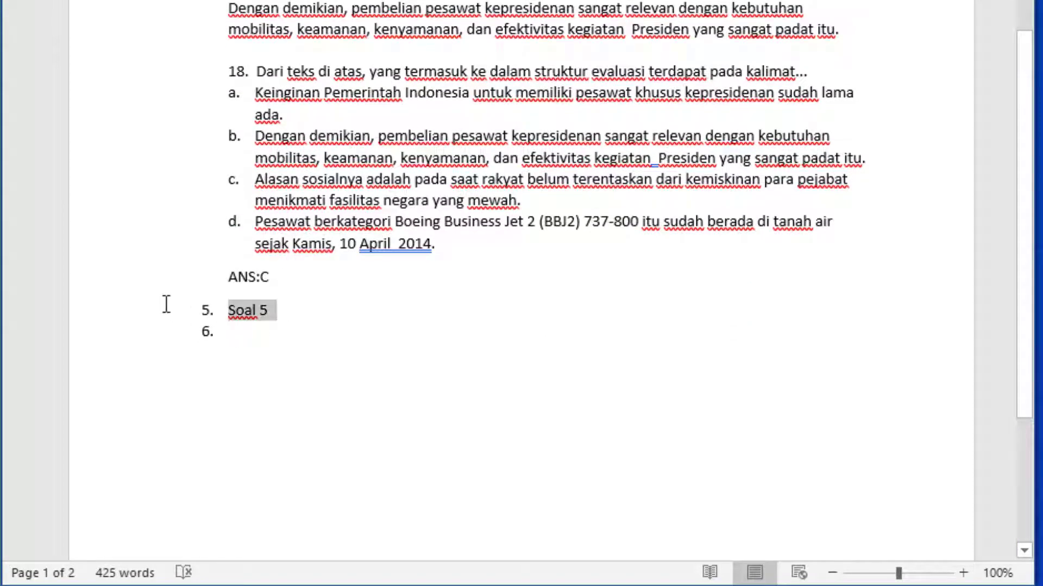
{"action": "key", "text": "Delete"}
{"action": "key", "text": "BackSpace"}
{"action": "key", "text": "BackSpace"}
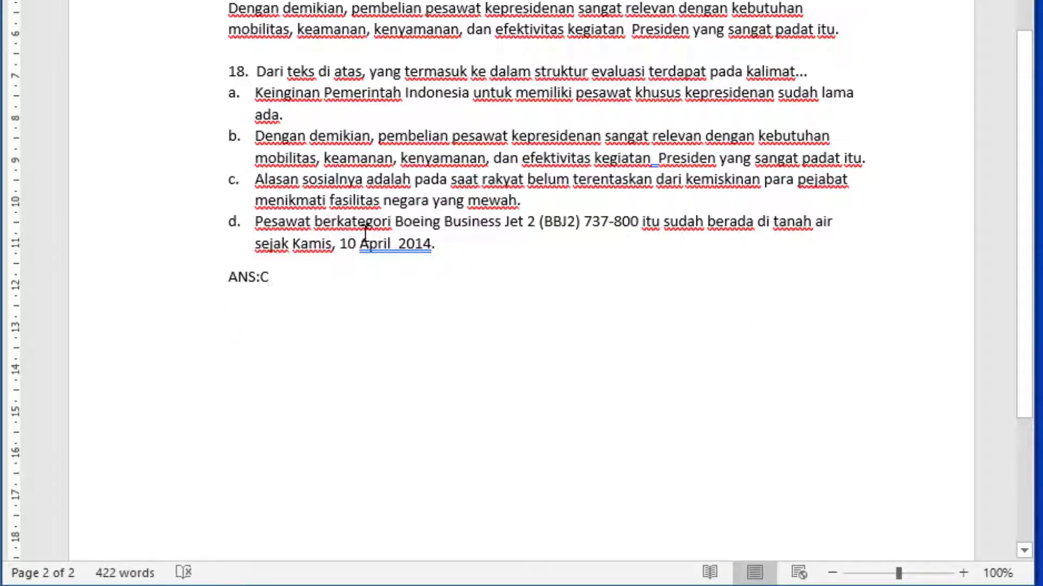
Start saving the document under a chosen location, Desktop > EXAMVIEW > BANK SOAL INDONESIA > IMPORT SOAL KE EXAMVIEW
{"action": "scroll", "coordinate": [365, 233], "scroll_direction": "up", "scroll_amount": 15}
{"action": "scroll", "coordinate": [366, 233], "scroll_direction": "up", "scroll_amount": 1}
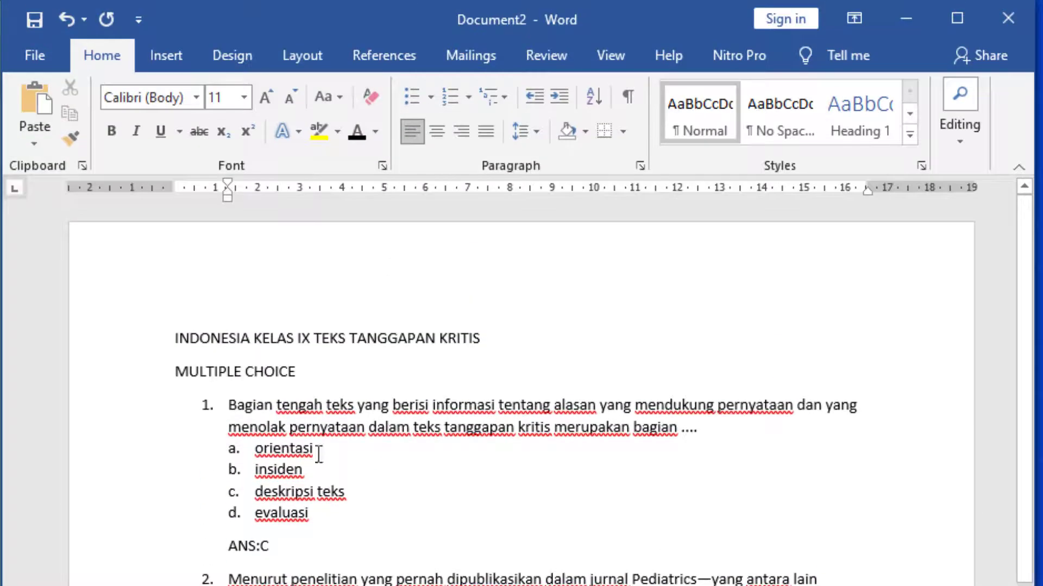
{"action": "left_click", "coordinate": [27, 24]}
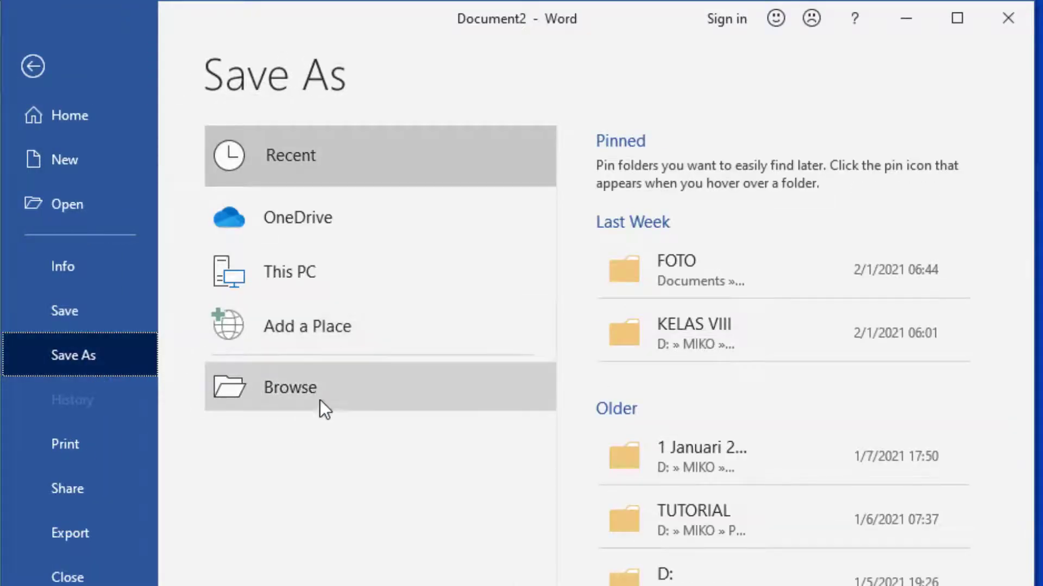
{"action": "left_click", "coordinate": [343, 388]}
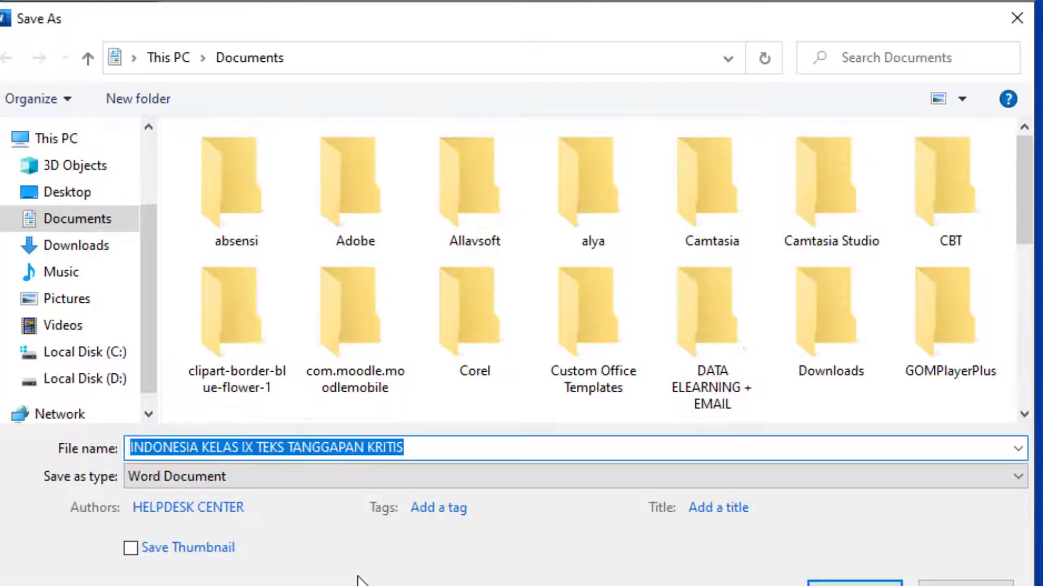
{"action": "left_click", "coordinate": [106, 194]}
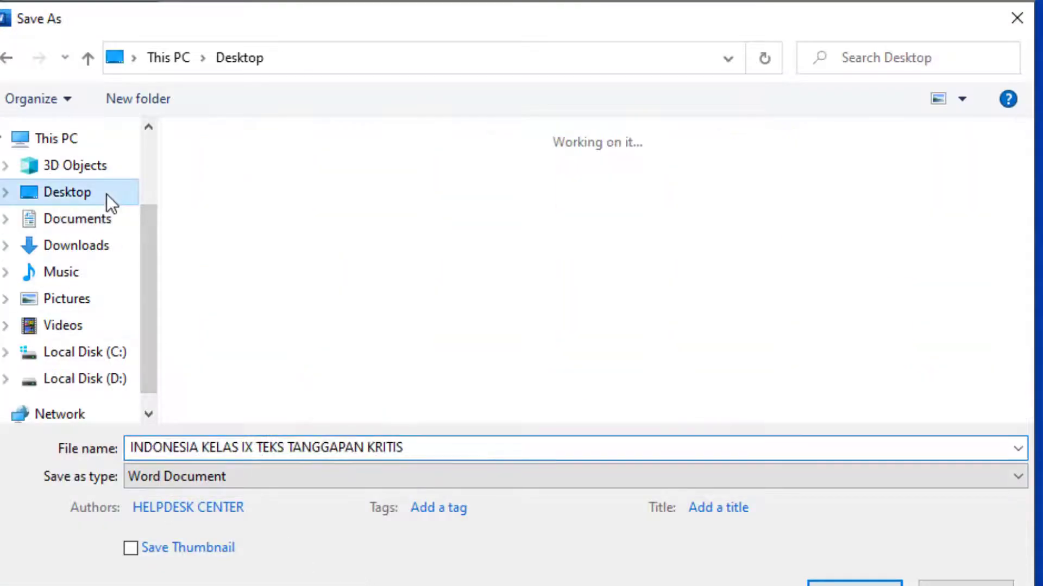
{"action": "double_click", "coordinate": [228, 211]}
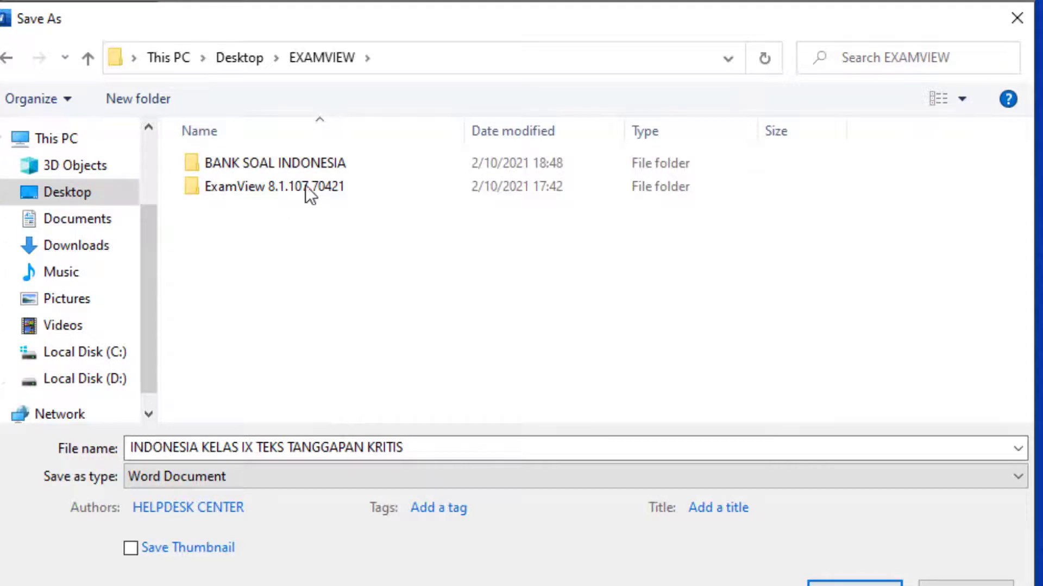
{"action": "double_click", "coordinate": [334, 162]}
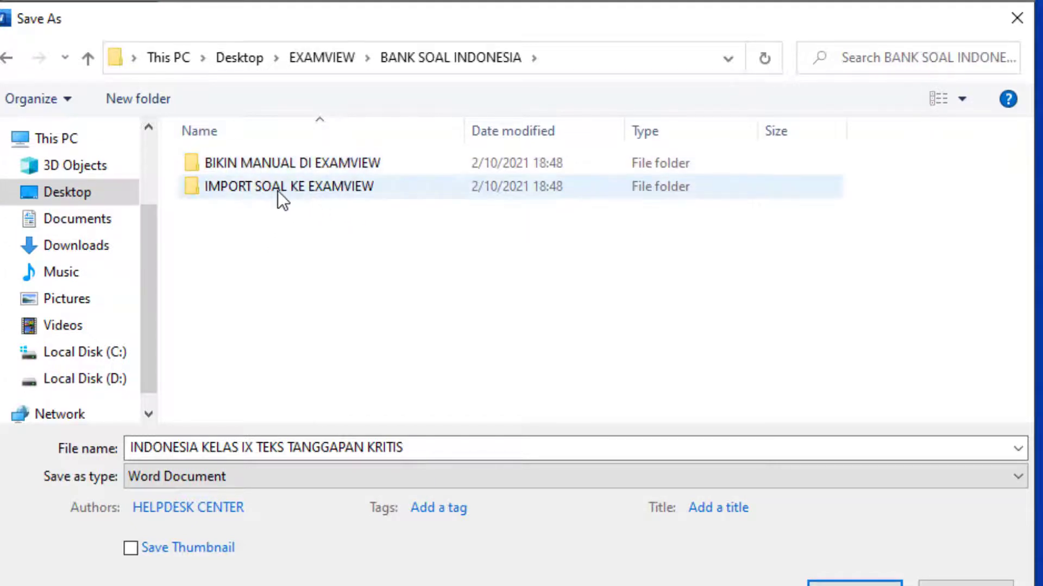
{"action": "left_click", "coordinate": [165, 99]}
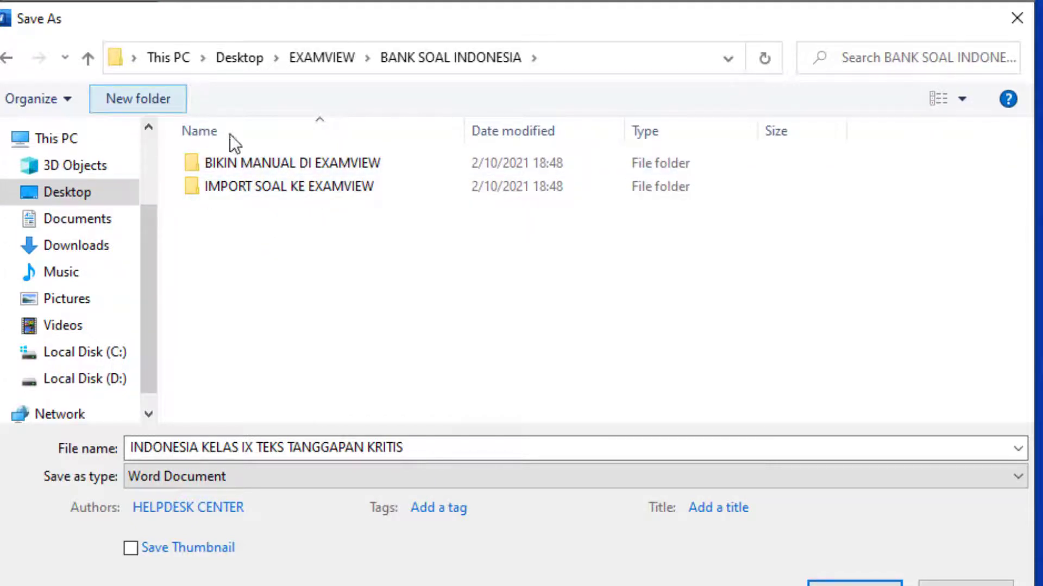
{"action": "left_click", "coordinate": [367, 187]}
{"action": "double_click", "coordinate": [367, 187]}
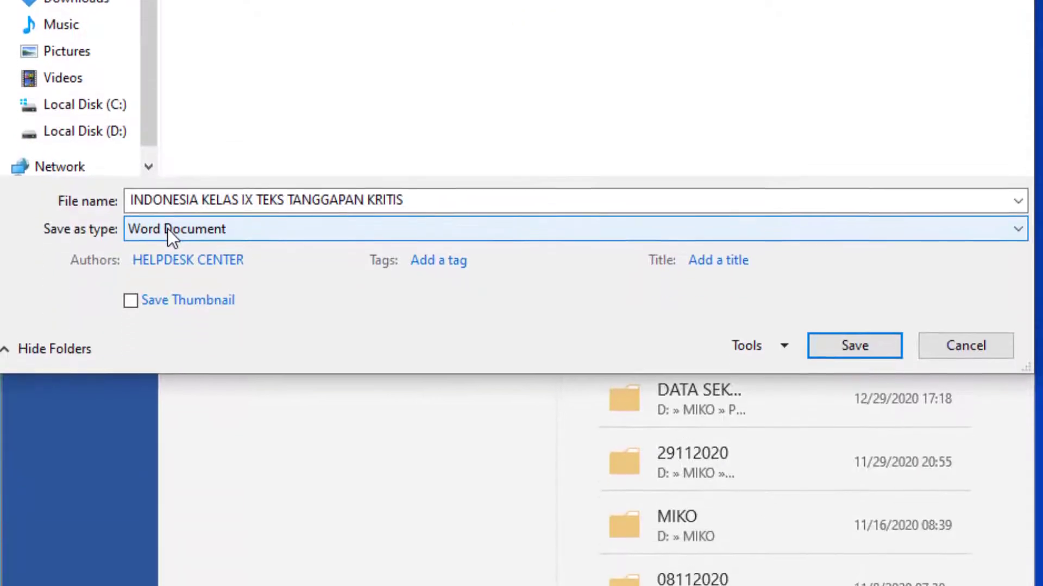
Save the document in Rich Text Format under the name "INDONESIA KELAS IX TEKS TANGGAPAN KRITIS RTF"
{"action": "left_click", "coordinate": [168, 477]}
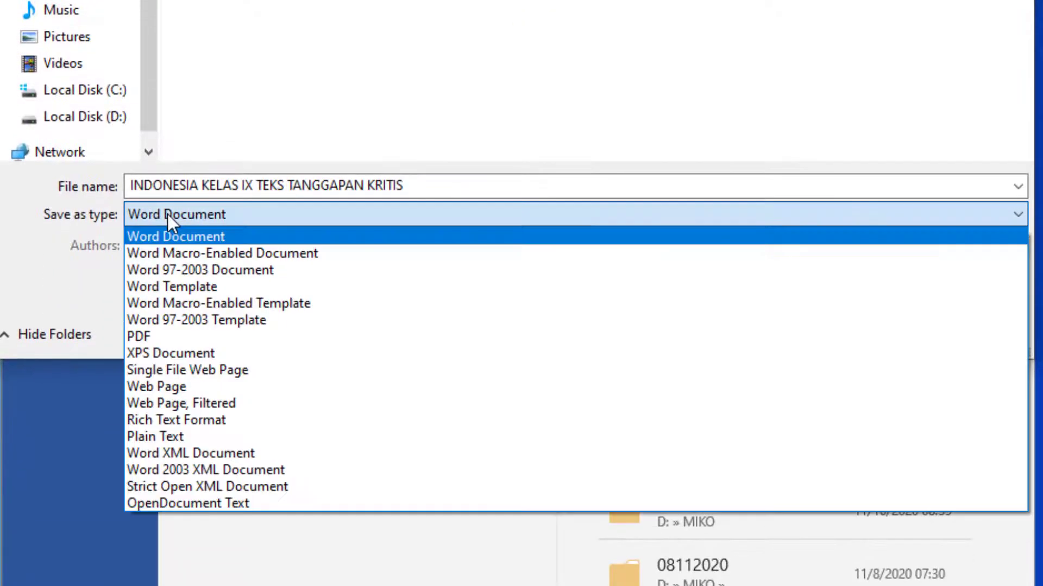
{"action": "left_click", "coordinate": [268, 419]}
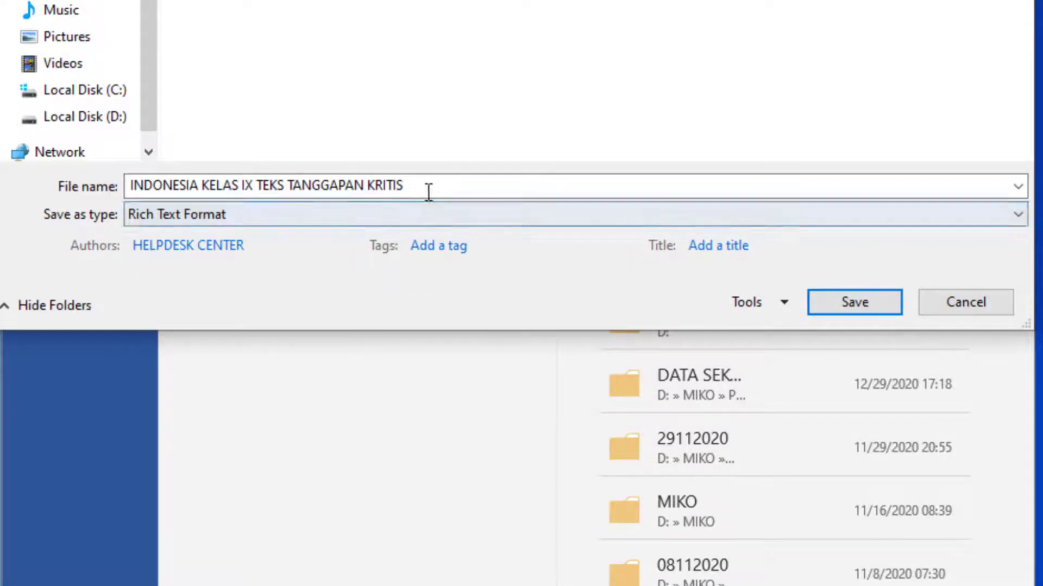
{"action": "left_click", "coordinate": [468, 186]}
{"action": "left_click", "coordinate": [468, 186]}
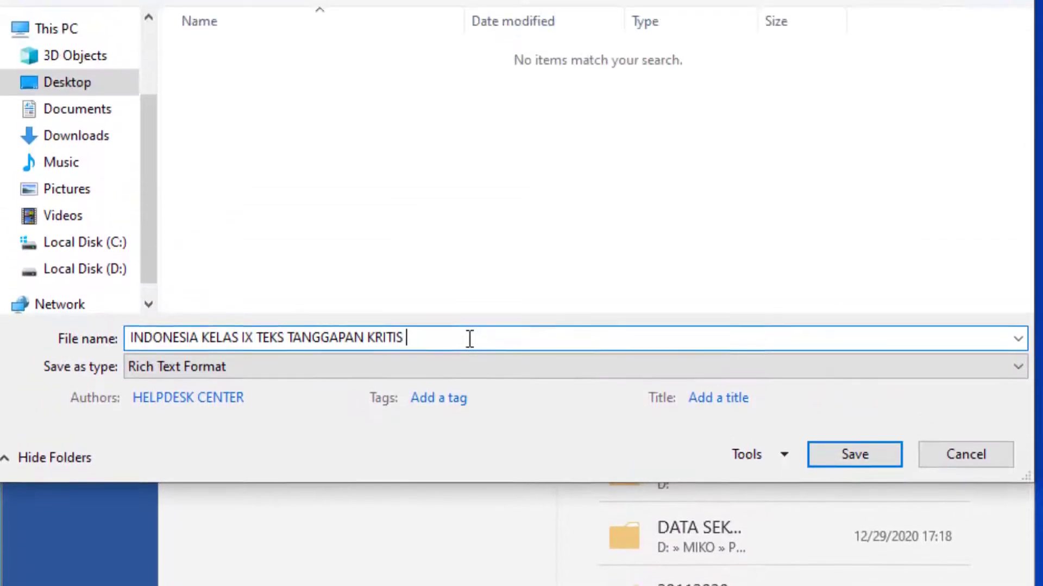
{"action": "type", "text": "RTF"}
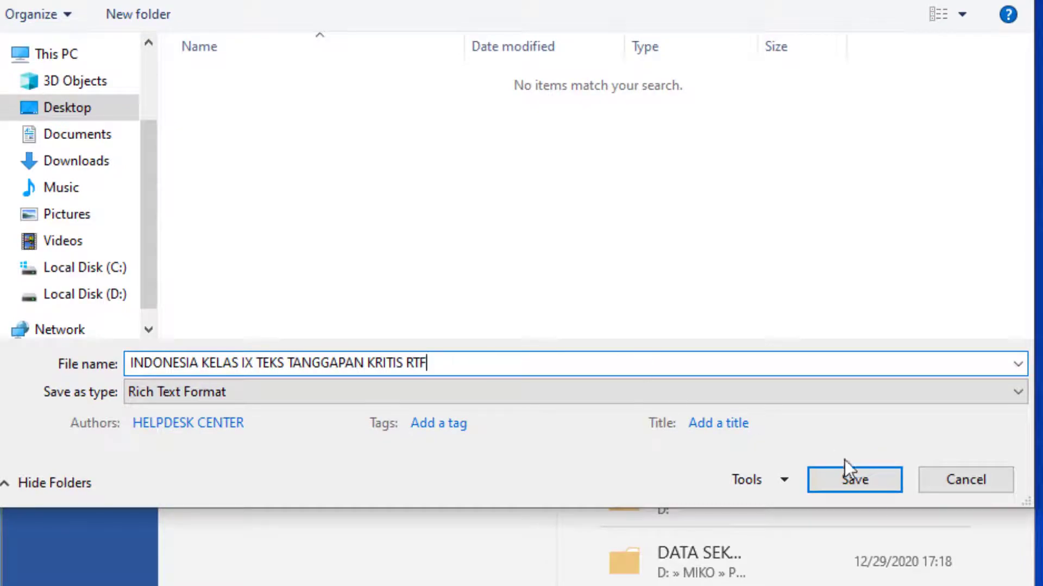
{"action": "left_click", "coordinate": [875, 468]}
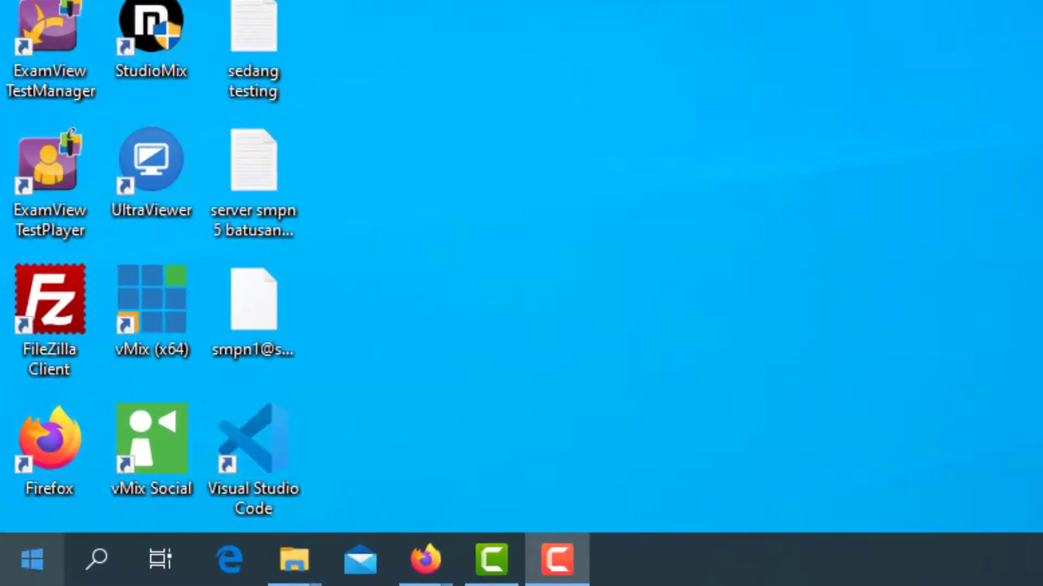
Launch the ExamView ImportUtility and advance its wizard past the introduction to the RTF file selection
{"action": "left_click", "coordinate": [31, 559]}
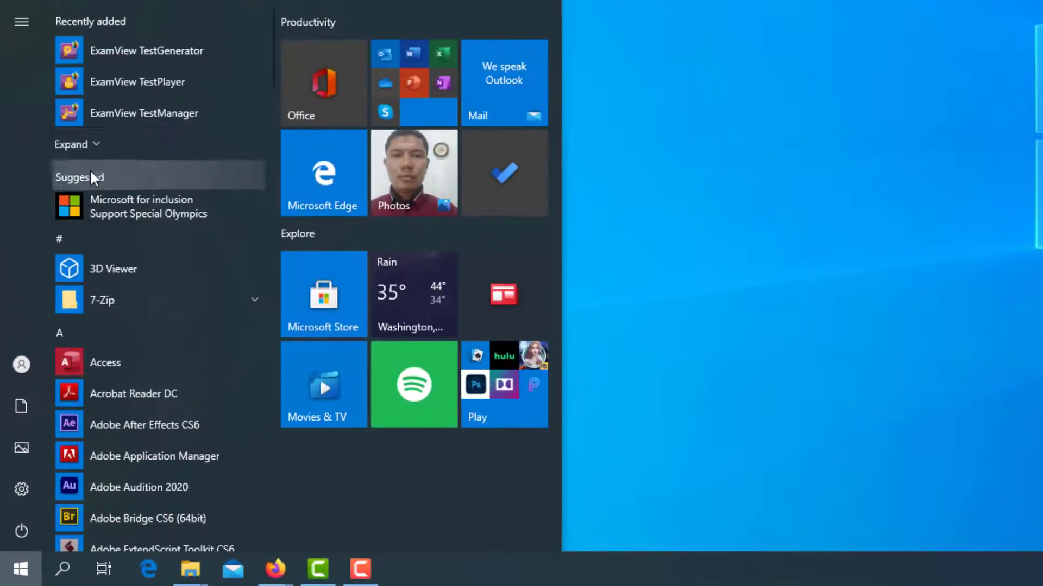
{"action": "left_click", "coordinate": [116, 12]}
{"action": "scroll", "coordinate": [142, 430], "scroll_direction": "down", "scroll_amount": 10}
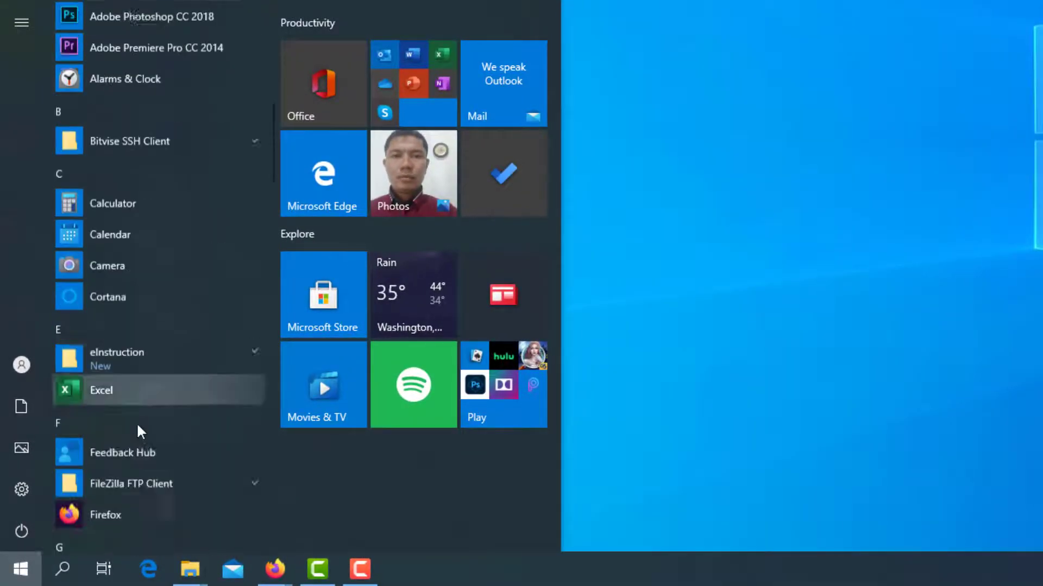
{"action": "scroll", "coordinate": [142, 430], "scroll_direction": "up", "scroll_amount": 10}
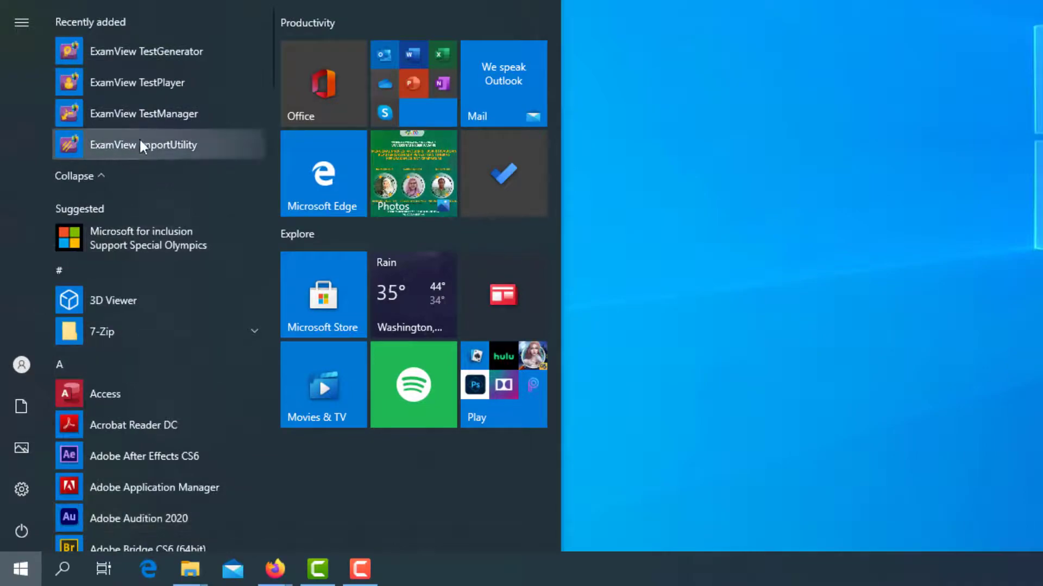
{"action": "left_click", "coordinate": [216, 147]}
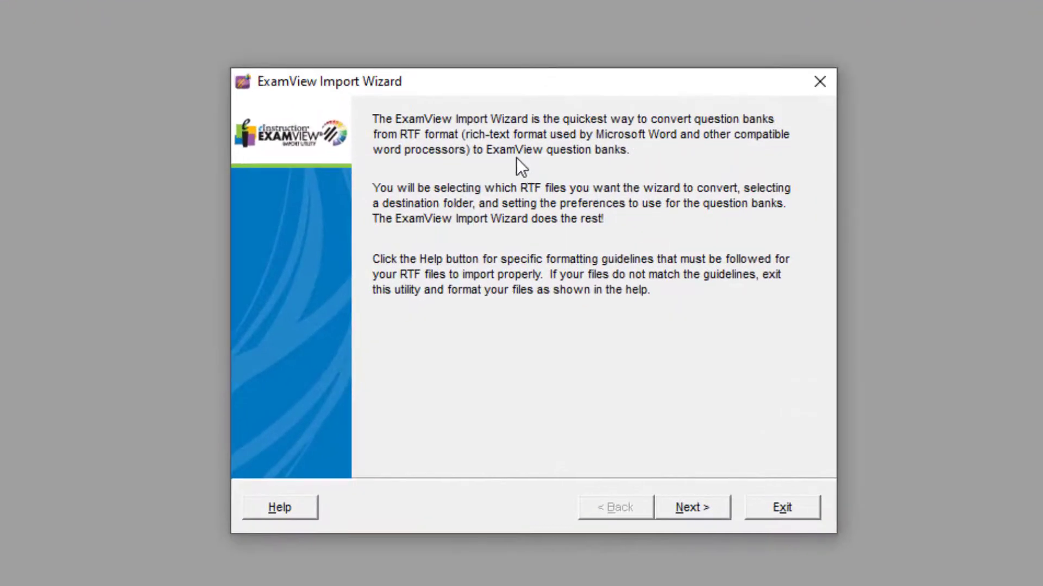
{"action": "left_click", "coordinate": [715, 515]}
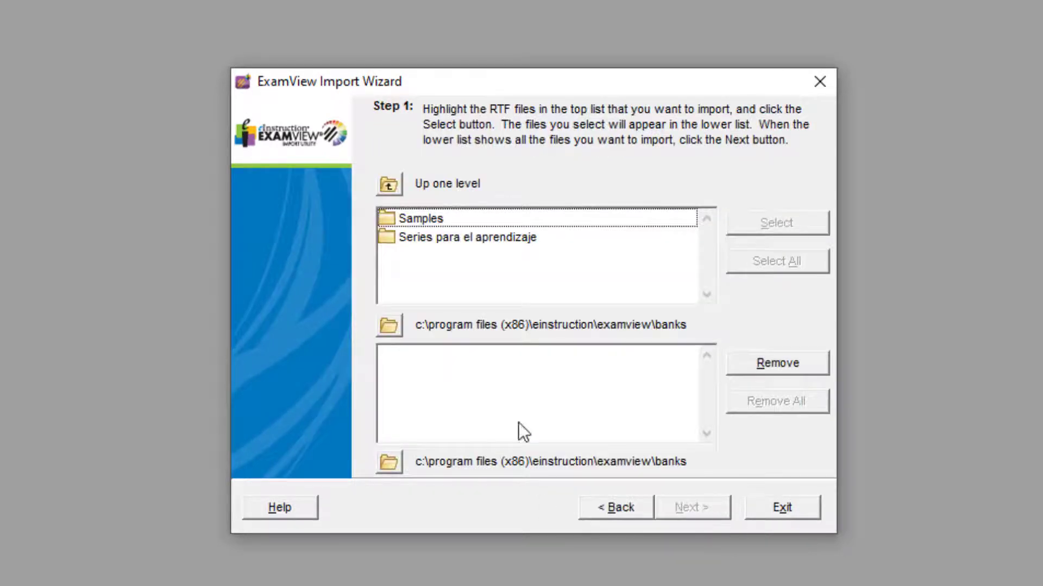
Add "INDONESIA KELAS IX TEKS TANGGAPAN KRITIS RTF.rtf" from Desktop > EXAMVIEW > BANK SOAL INDONESIA > IMPORT SOAL KE EXAMVIEW to the files to import
{"action": "left_click", "coordinate": [393, 324]}
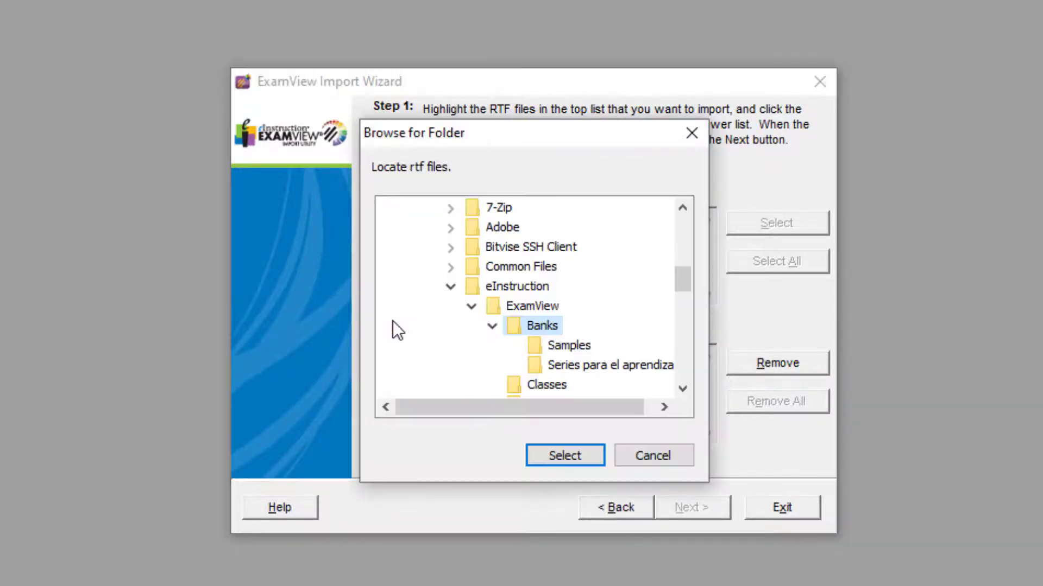
{"action": "scroll", "coordinate": [507, 326], "scroll_direction": "up", "scroll_amount": 5}
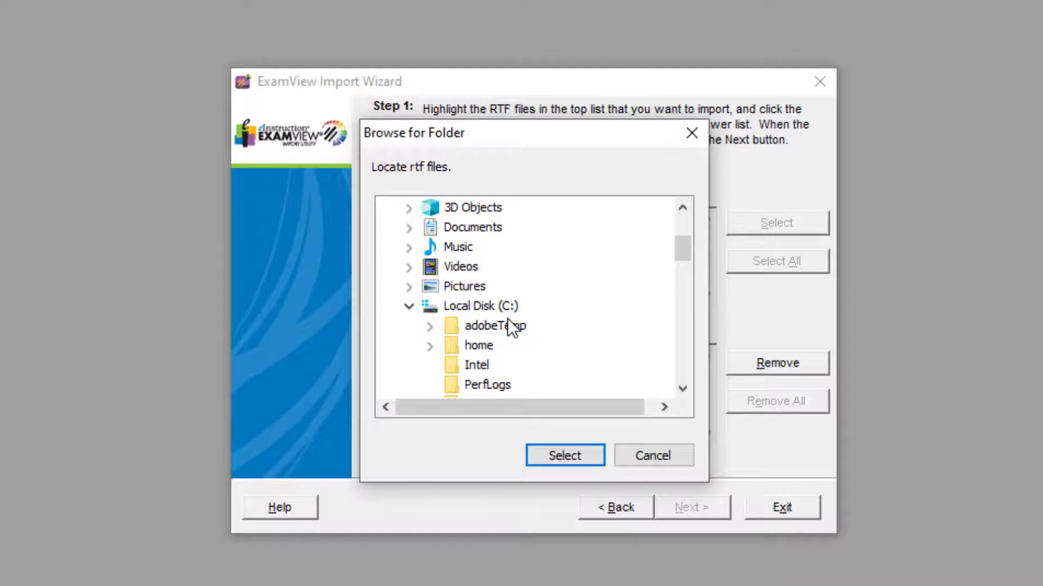
{"action": "left_click", "coordinate": [405, 306]}
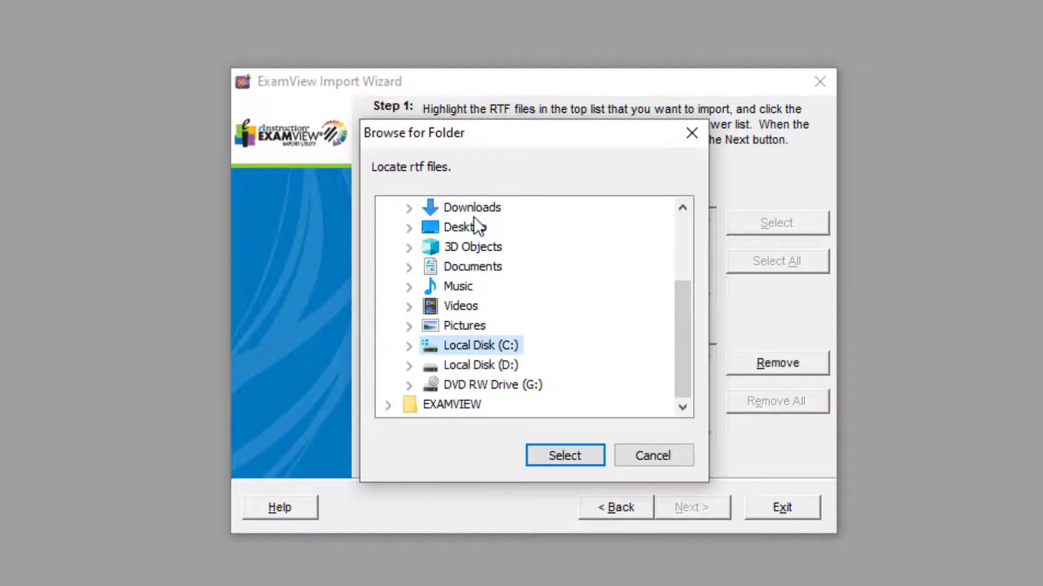
{"action": "left_click", "coordinate": [465, 228]}
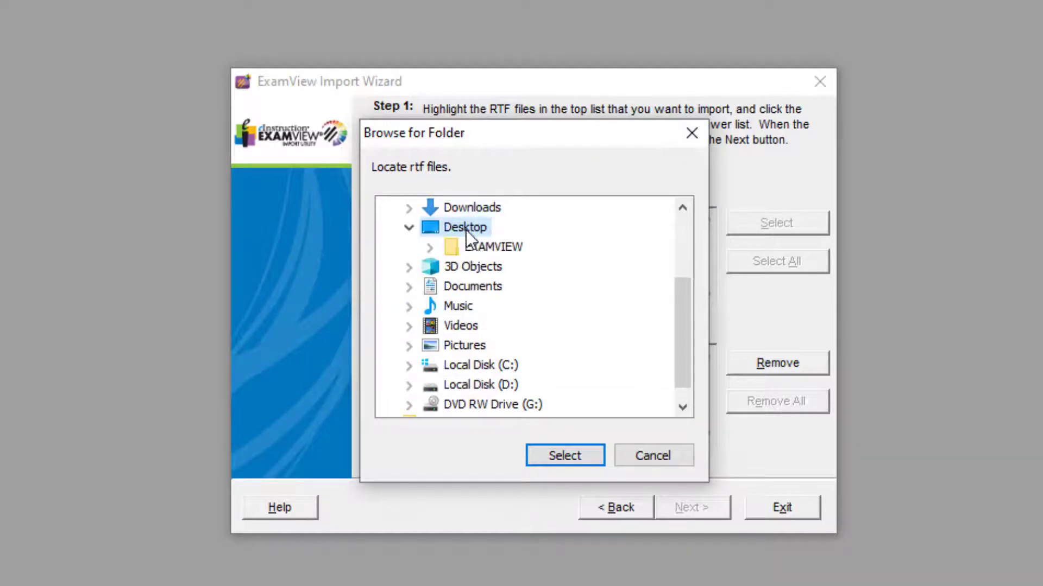
{"action": "left_click", "coordinate": [500, 246]}
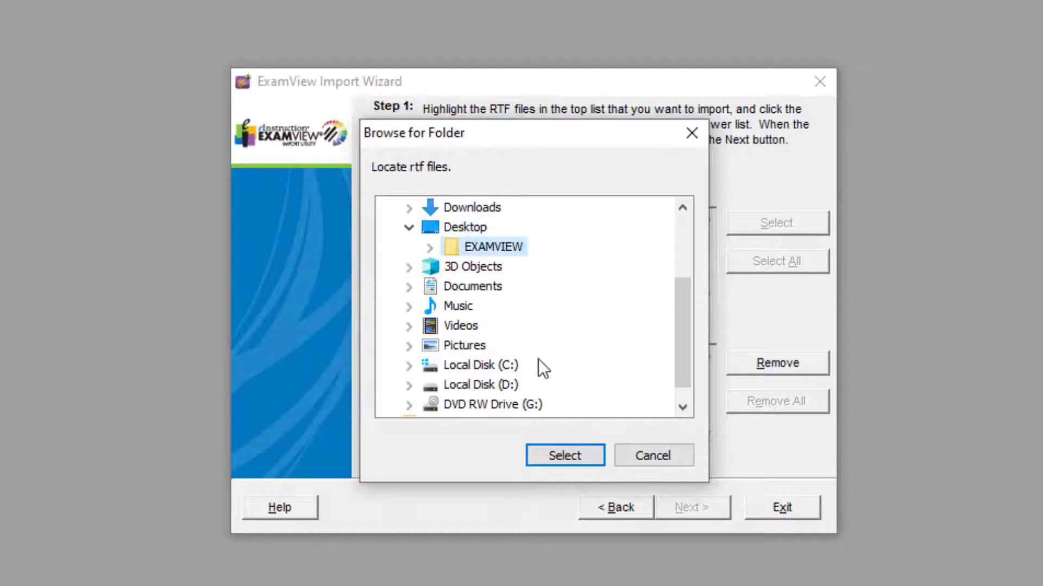
{"action": "double_click", "coordinate": [506, 246]}
{"action": "double_click", "coordinate": [563, 268]}
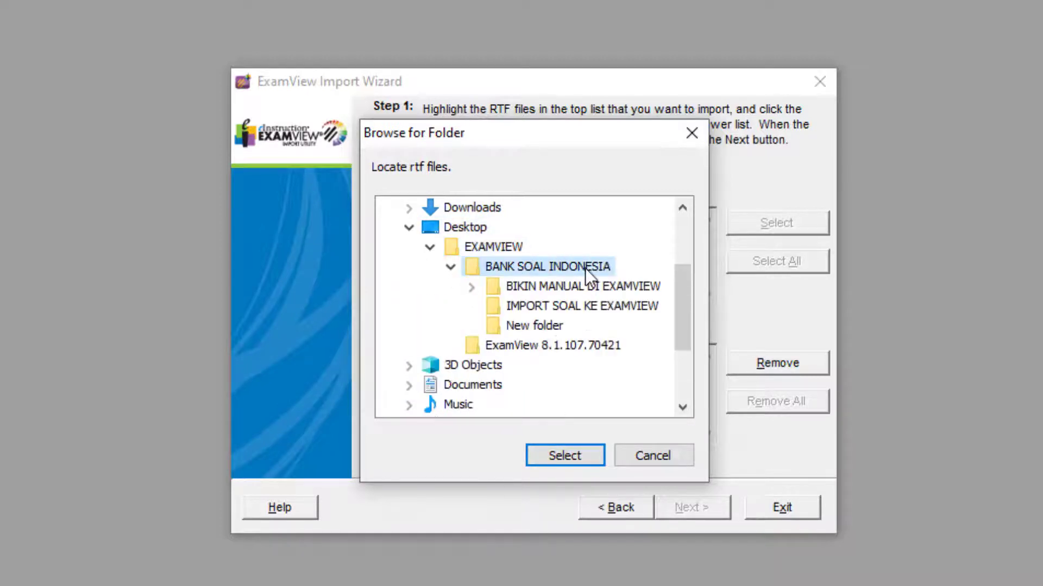
{"action": "left_click", "coordinate": [548, 306]}
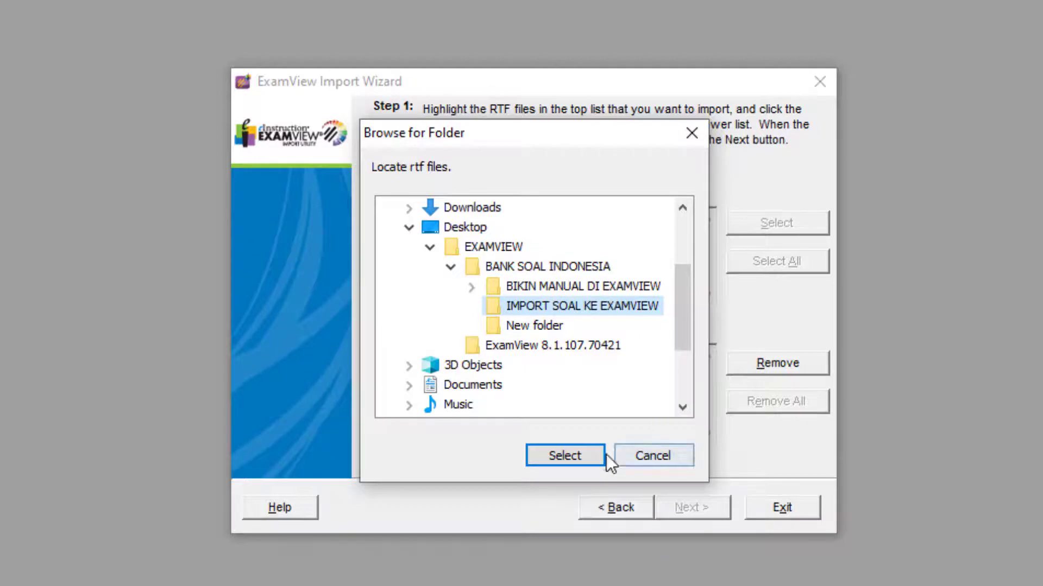
{"action": "left_click", "coordinate": [580, 459]}
{"action": "left_click", "coordinate": [491, 228]}
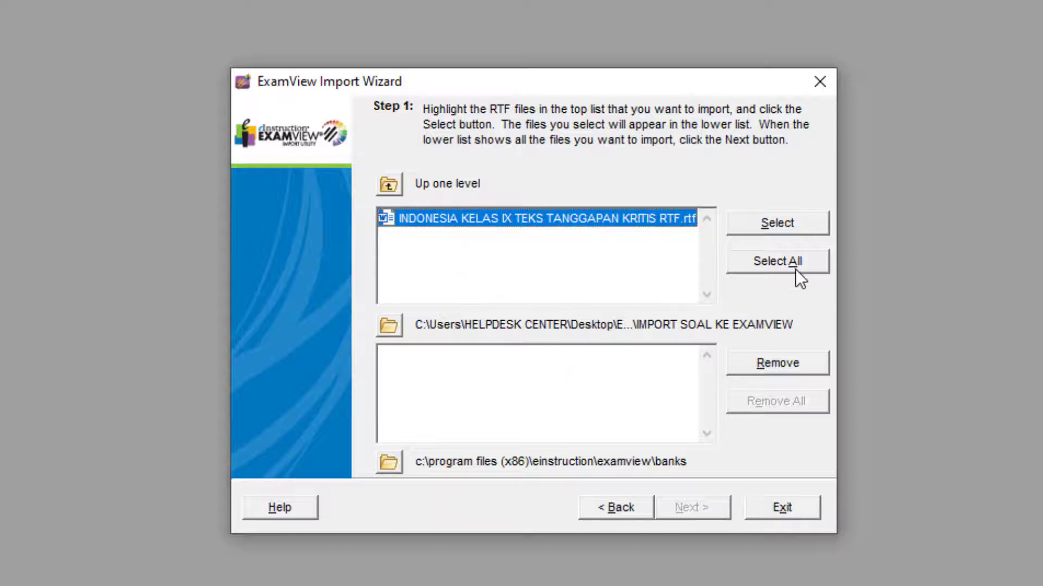
{"action": "left_click", "coordinate": [767, 218]}
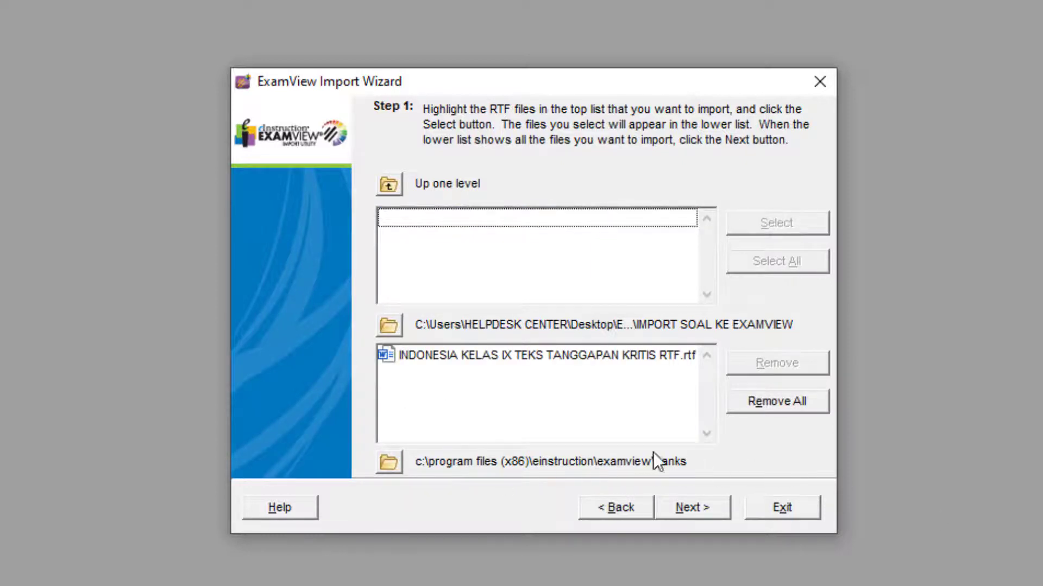
Set the destination folder for the converted bank files to the Desktop
{"action": "left_click", "coordinate": [388, 463]}
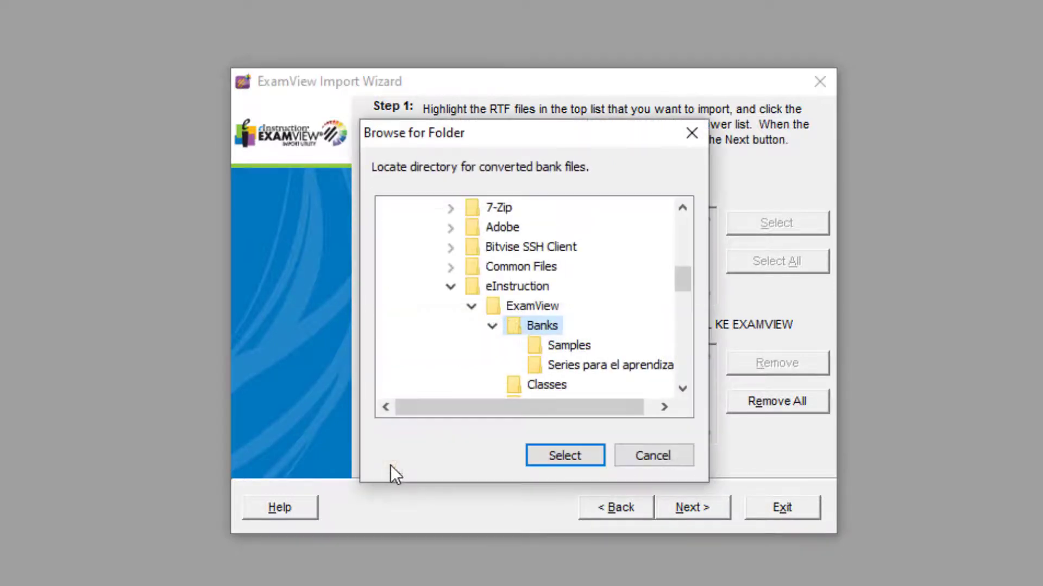
{"action": "scroll", "coordinate": [515, 315], "scroll_direction": "up", "scroll_amount": 8}
{"action": "left_click", "coordinate": [449, 248]}
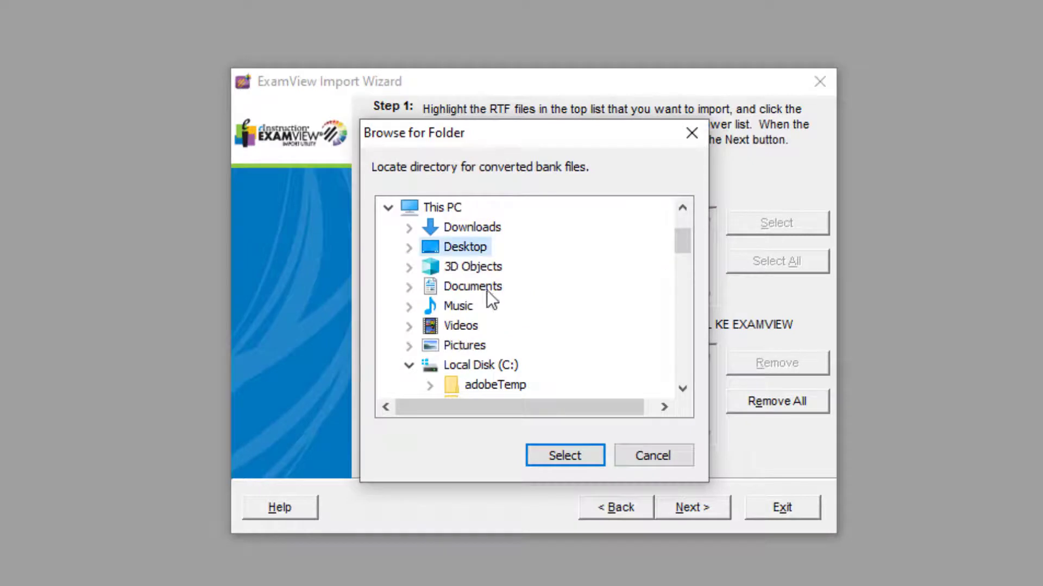
{"action": "left_click", "coordinate": [556, 453]}
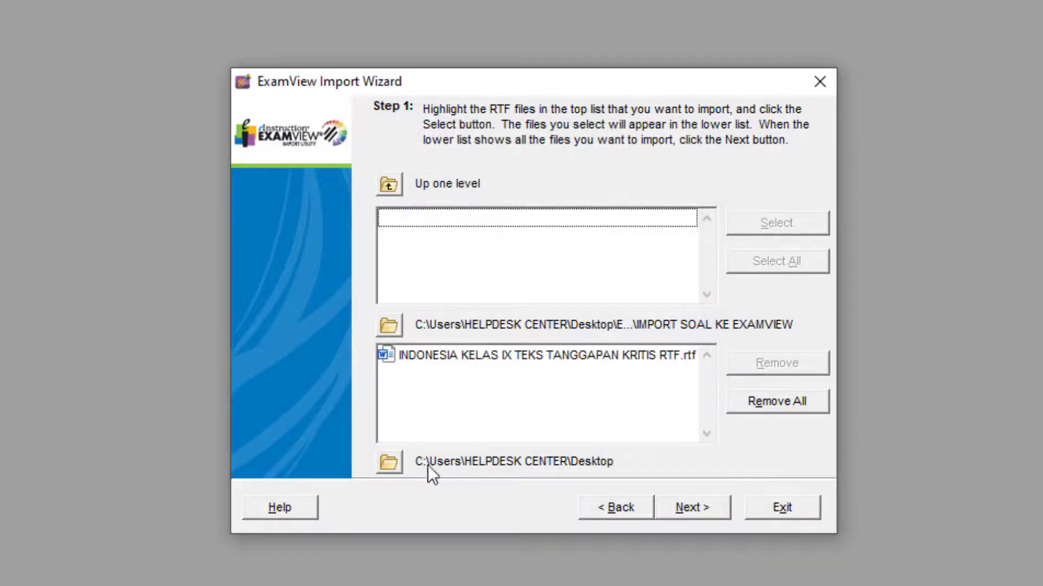
Set the converted bank destination to Desktop > EXAMVIEW > BANK SOAL INDONESIA > IMPORT SOAL KE EXAMVIEW and continue to the question bank preferences
{"action": "left_click", "coordinate": [388, 462]}
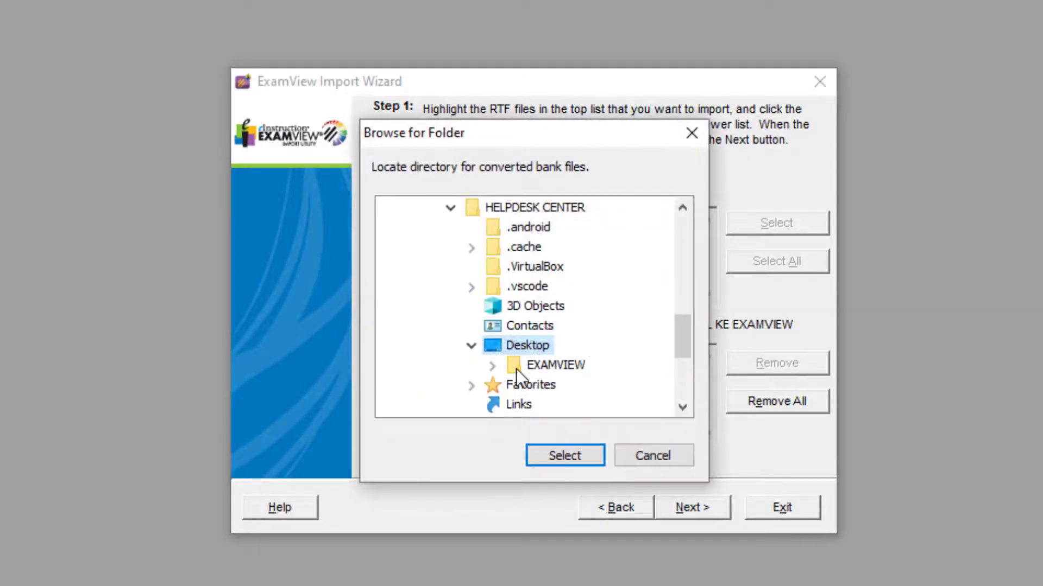
{"action": "double_click", "coordinate": [530, 363]}
{"action": "scroll", "coordinate": [575, 383], "scroll_direction": "down", "scroll_amount": 1}
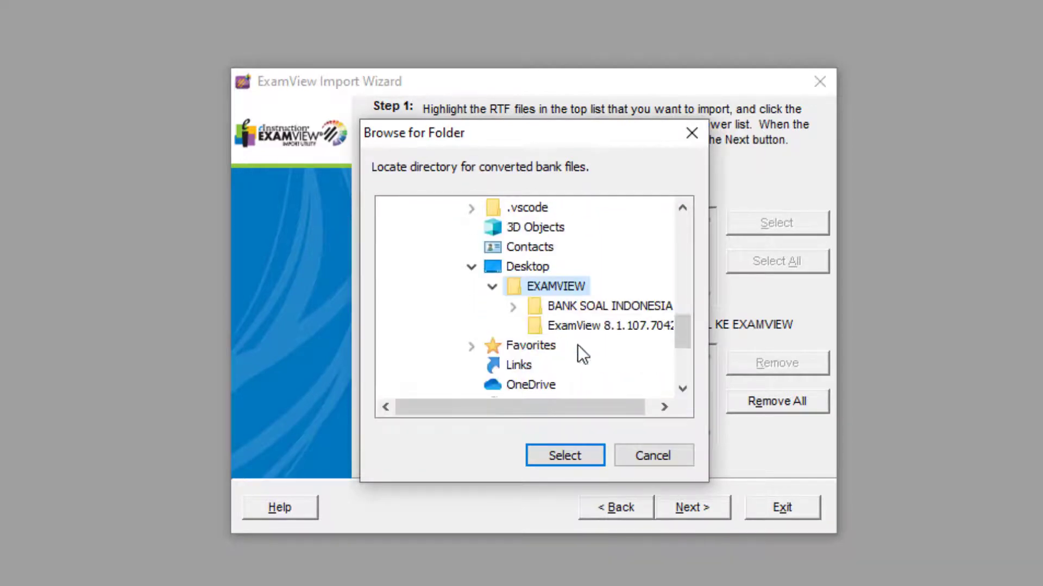
{"action": "double_click", "coordinate": [614, 306]}
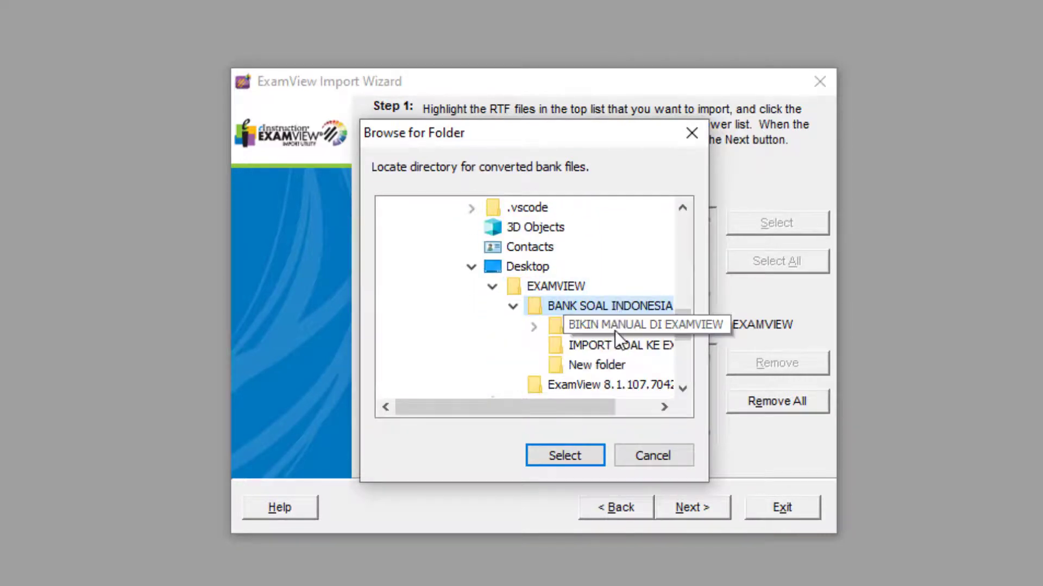
{"action": "left_click", "coordinate": [613, 346]}
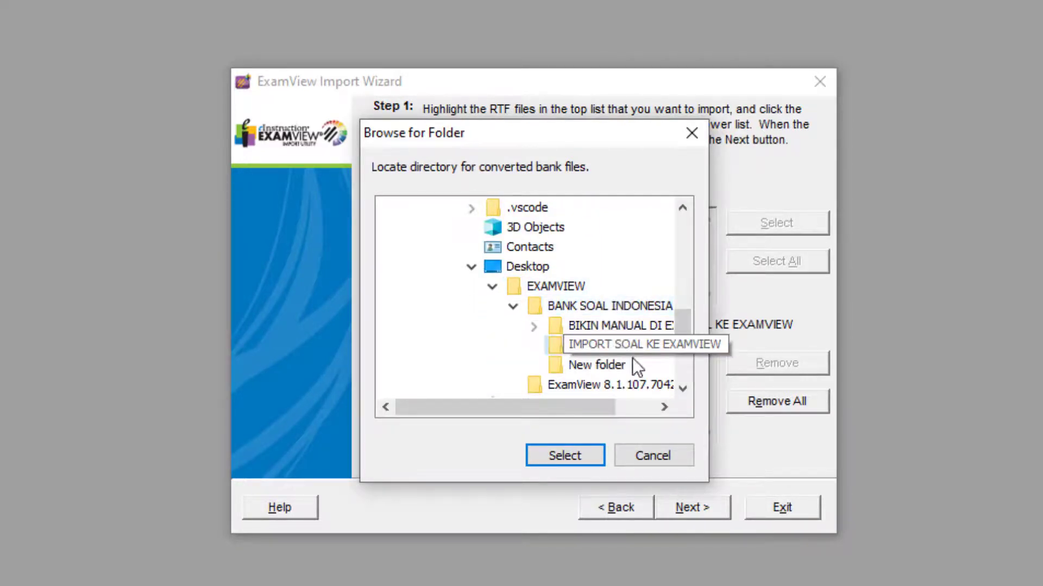
{"action": "left_click", "coordinate": [572, 458]}
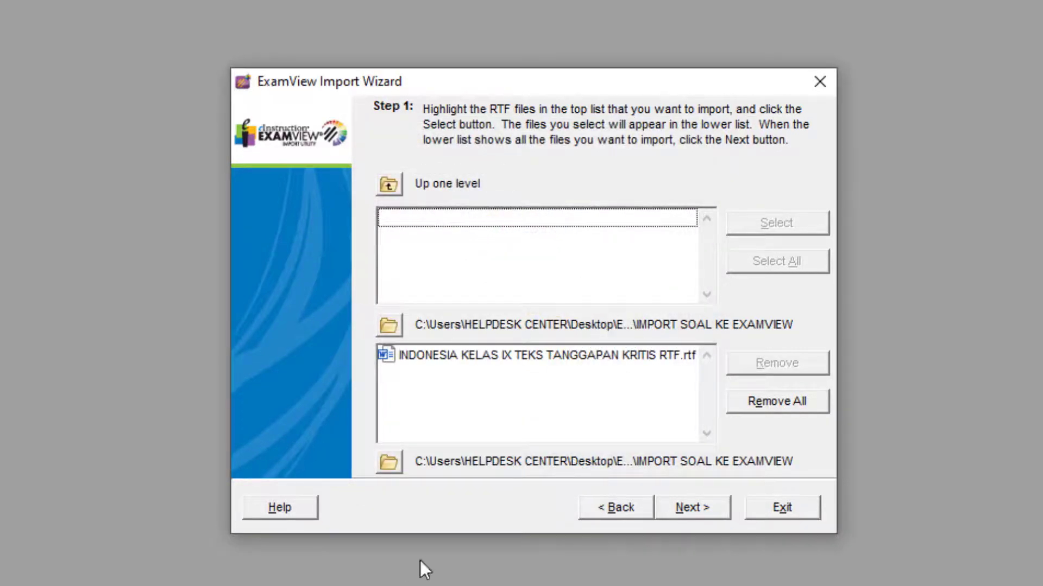
{"action": "left_click", "coordinate": [706, 497]}
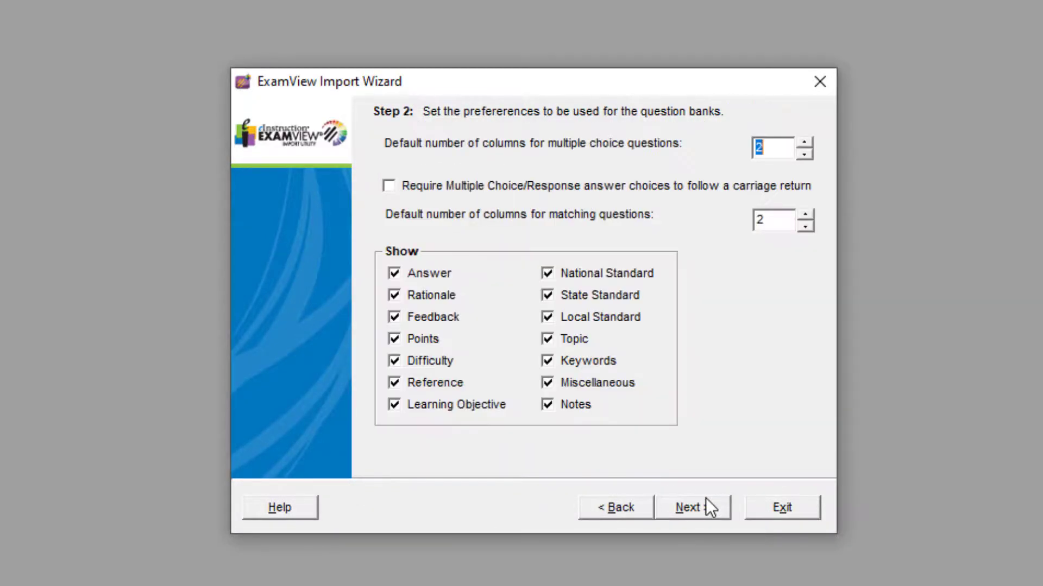
Accept the default preferences and use question number style "1." and answer choice style "a." for the question bank
{"action": "left_click", "coordinate": [705, 504]}
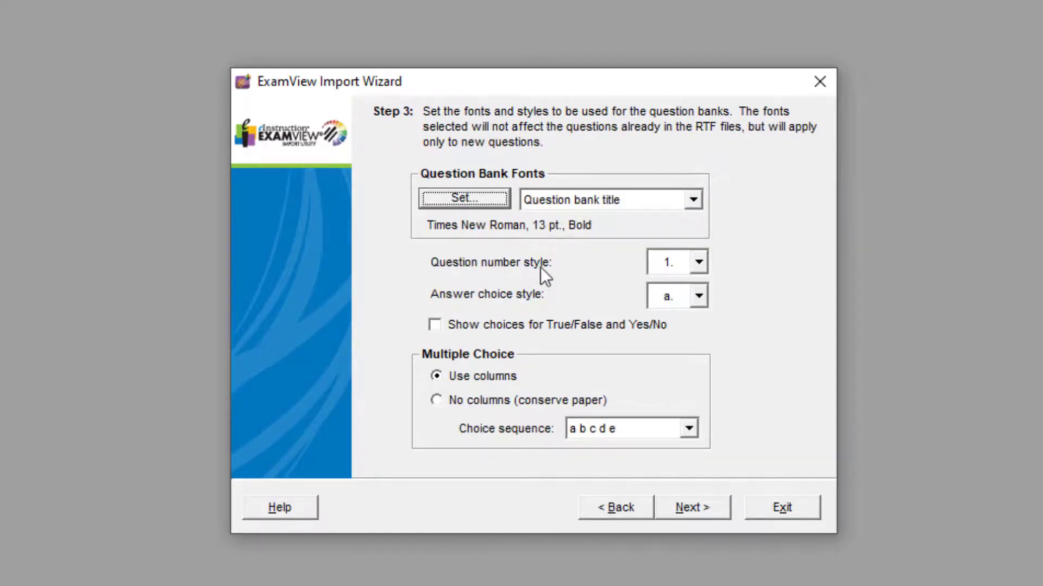
{"action": "left_click", "coordinate": [677, 268]}
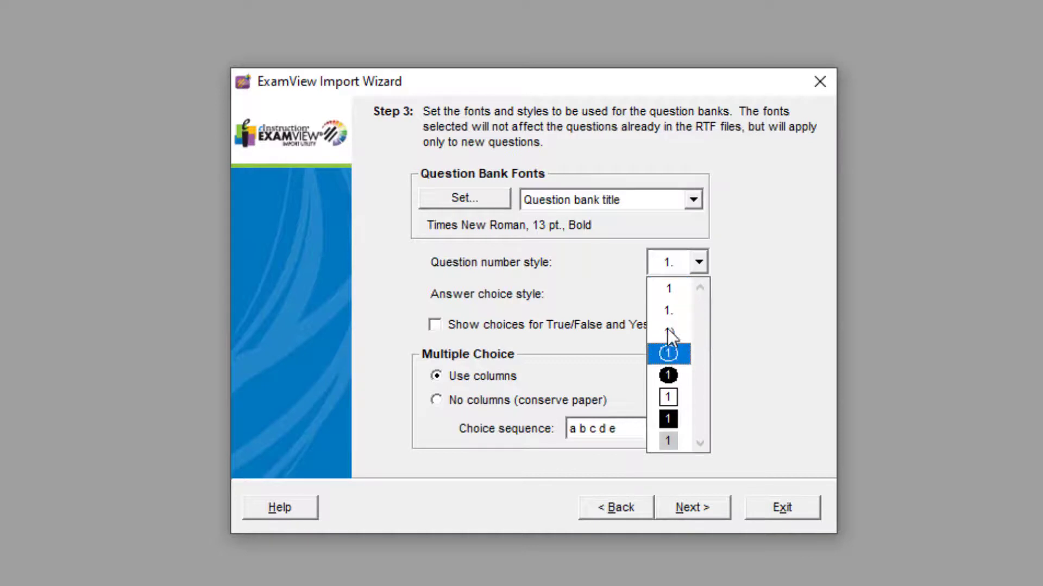
{"action": "left_click", "coordinate": [767, 259]}
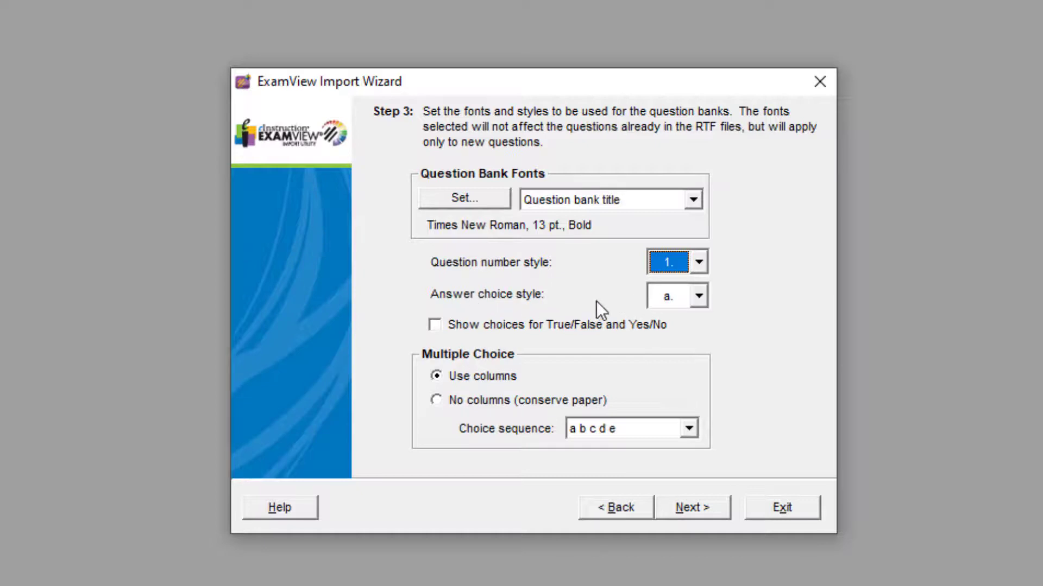
{"action": "left_click", "coordinate": [669, 296]}
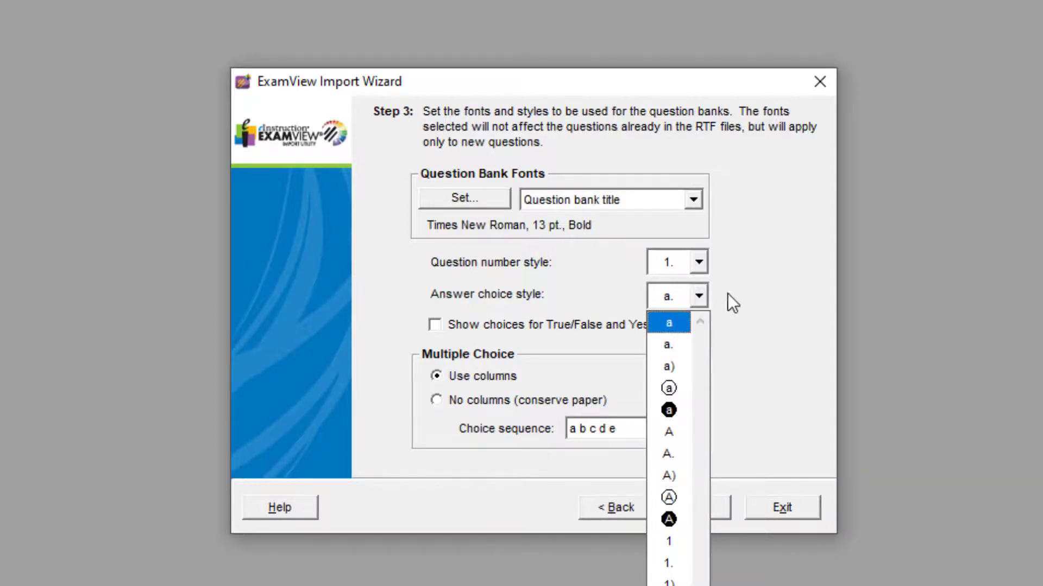
{"action": "left_click", "coordinate": [680, 344]}
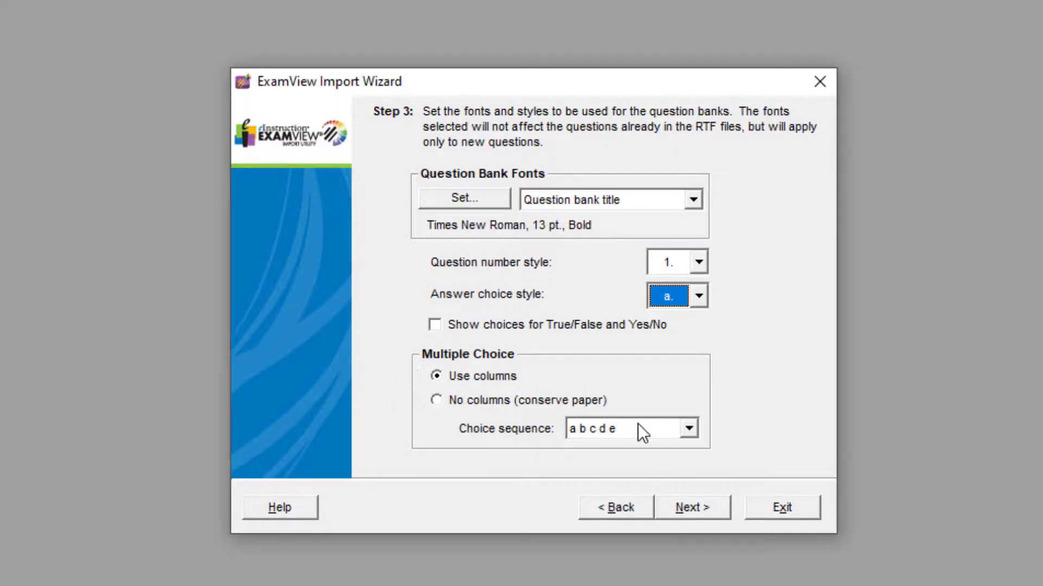
{"action": "left_click", "coordinate": [676, 510]}
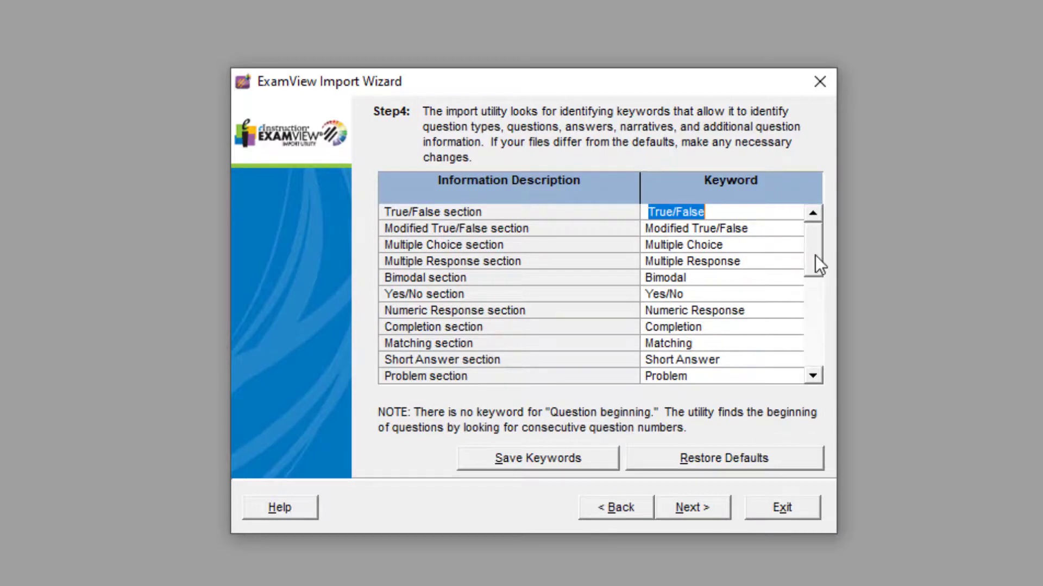
Accept the default import keywords and run the conversion of the RTF file to a question bank
{"action": "left_click_drag", "start_coordinate": [816, 256], "coordinate": [835, 217]}
{"action": "left_click", "coordinate": [716, 513]}
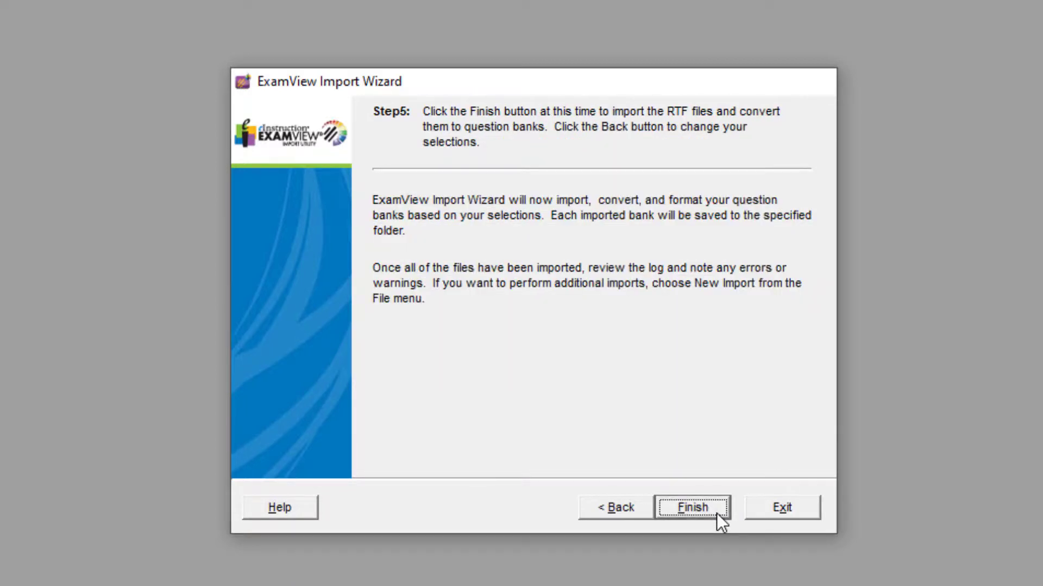
{"action": "left_click", "coordinate": [716, 513]}
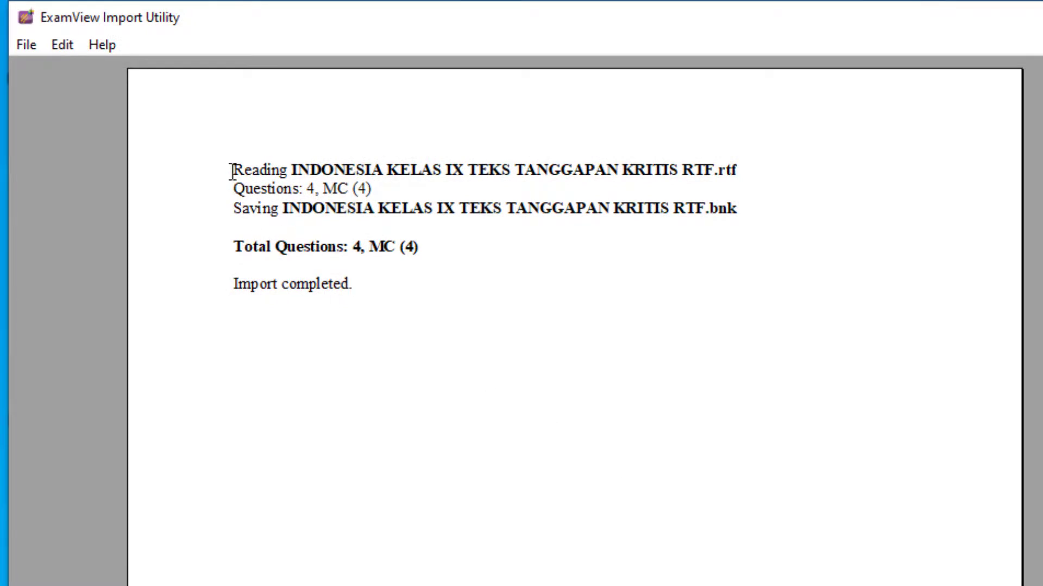
Review the question counts in the import log and close the import utility
{"action": "left_click_drag", "start_coordinate": [233, 168], "coordinate": [559, 186]}
{"action": "left_click", "coordinate": [419, 194]}
{"action": "mouse_move", "coordinate": [353, 189]}
{"action": "left_mouse_down"}
{"action": "mouse_move", "coordinate": [312, 188]}
{"action": "mouse_move", "coordinate": [367, 183]}
{"action": "left_mouse_up"}
{"action": "key", "text": "Left"}
{"action": "left_click_drag", "start_coordinate": [432, 247], "coordinate": [315, 247]}
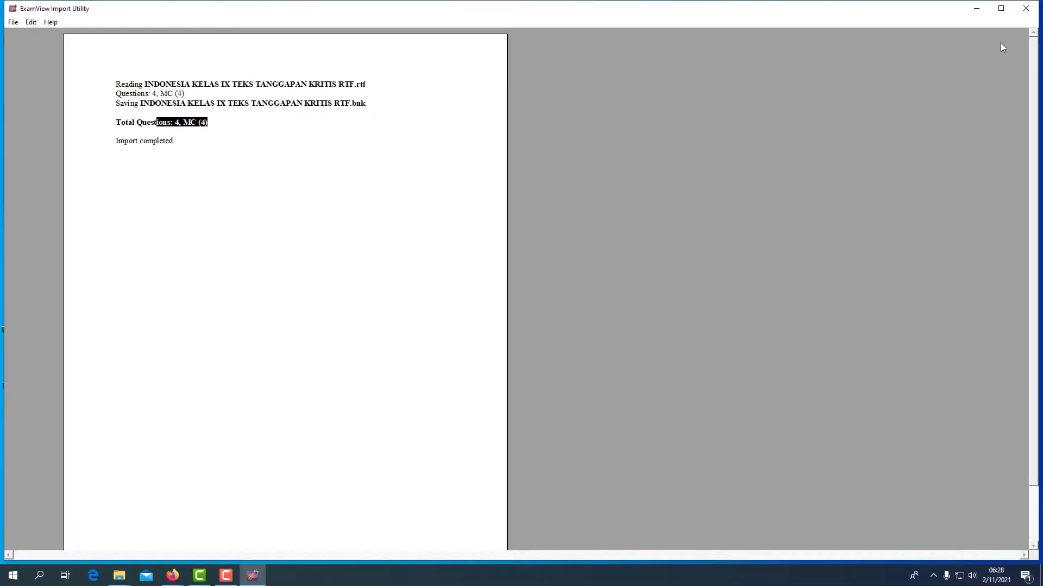
{"action": "left_click", "coordinate": [1023, 10]}
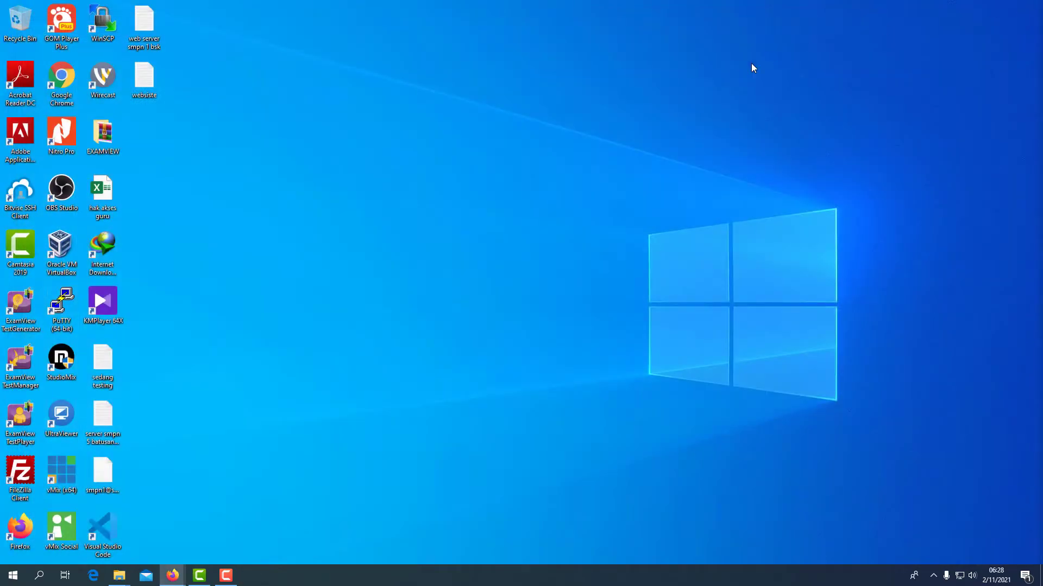